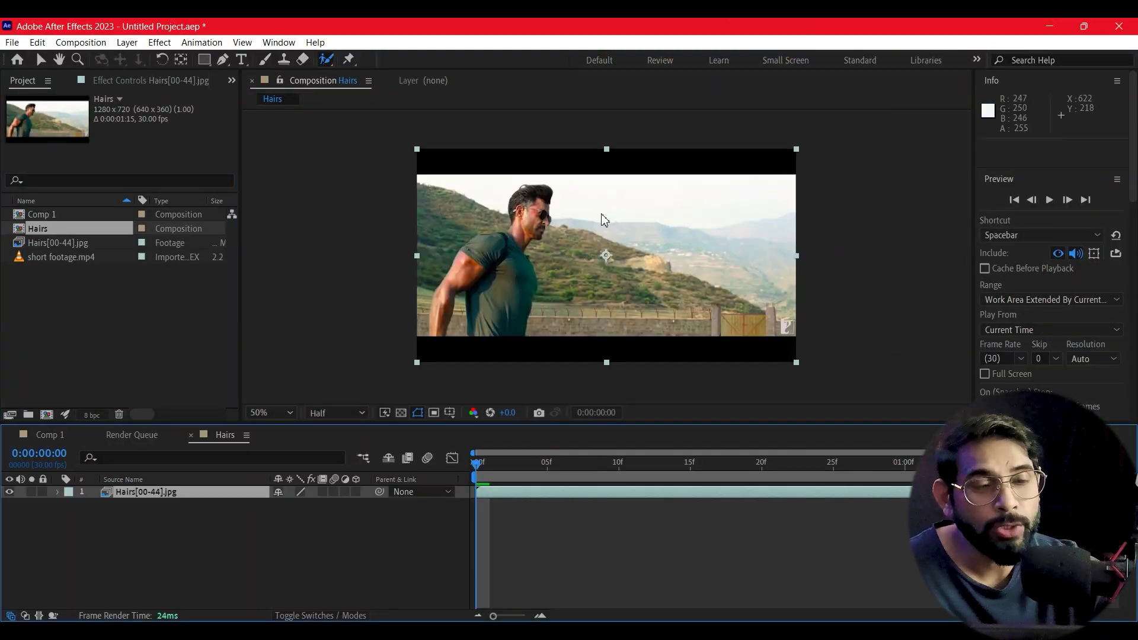
# Open Hairs[00-44].jpg in the Layer panel and Roto Brush the man's face and neck on frame 0.
pyautogui.doubleClick(539, 234)
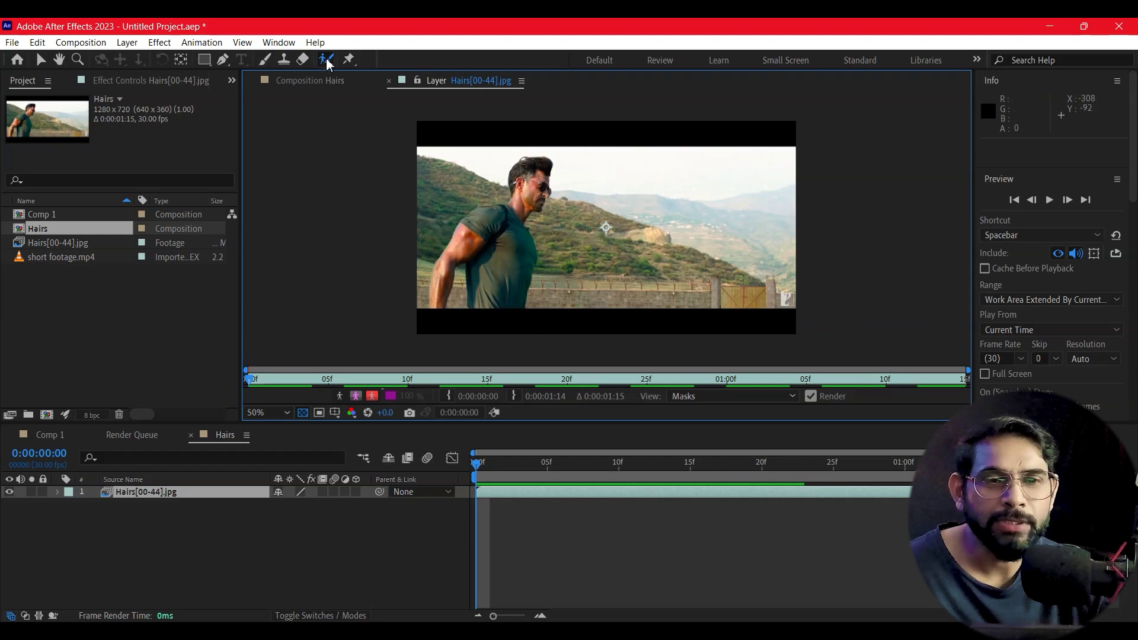
pyautogui.moveTo(332, 64); pyautogui.dragTo(368, 63)
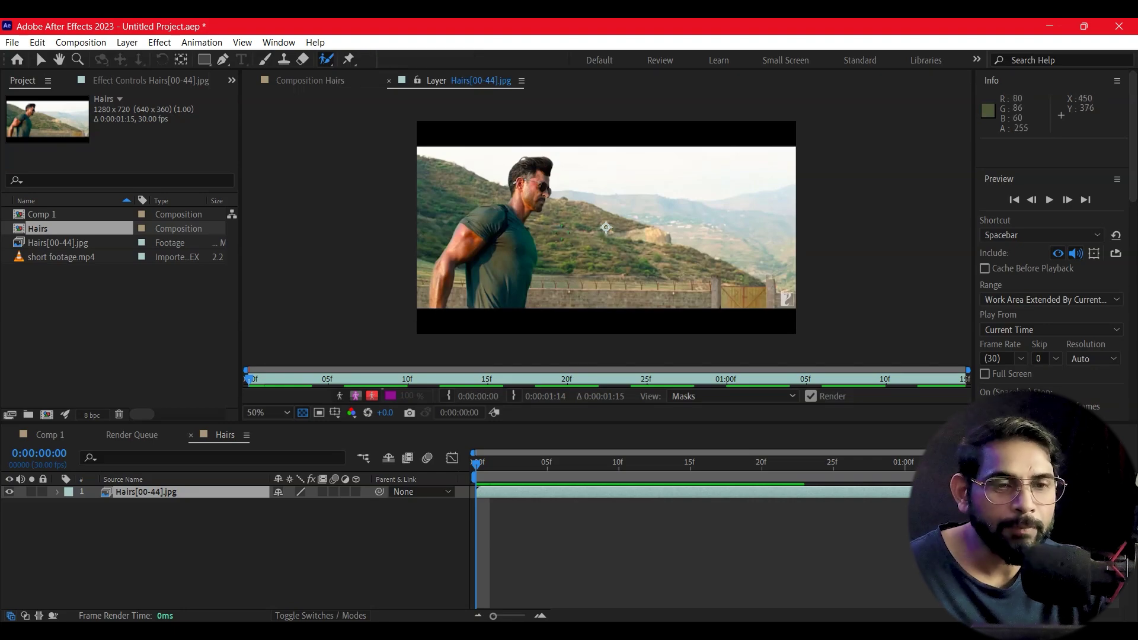
pyautogui.moveTo(546, 168); pyautogui.dragTo(522, 220)
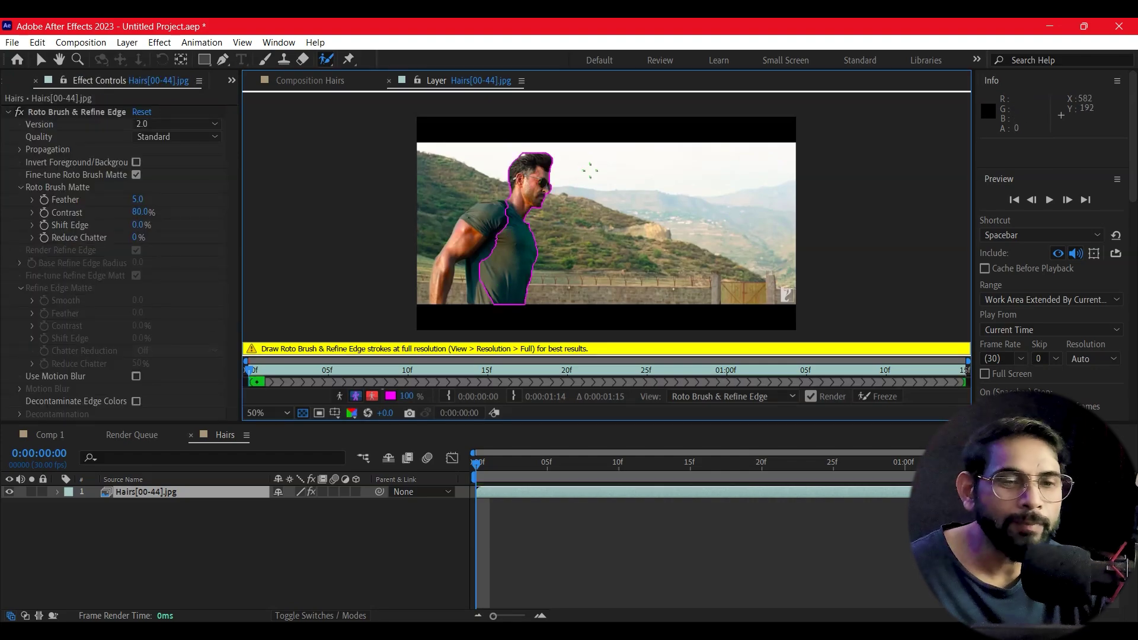
# At 100% zoom, add the shoulder and forearm to the roto selection, subtract hillside, then start propagation.
pyautogui.press('.')
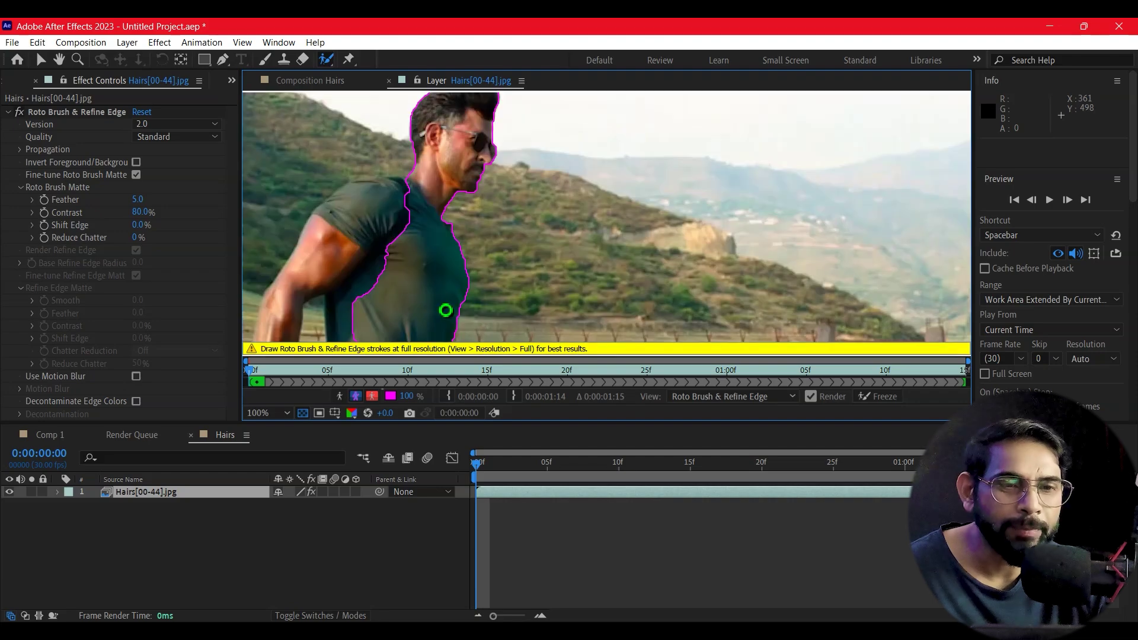
pyautogui.moveTo(425, 227)
pyautogui.mouseDown()
pyautogui.moveTo(559, 265)
pyautogui.moveTo(623, 194)
pyautogui.mouseUp()
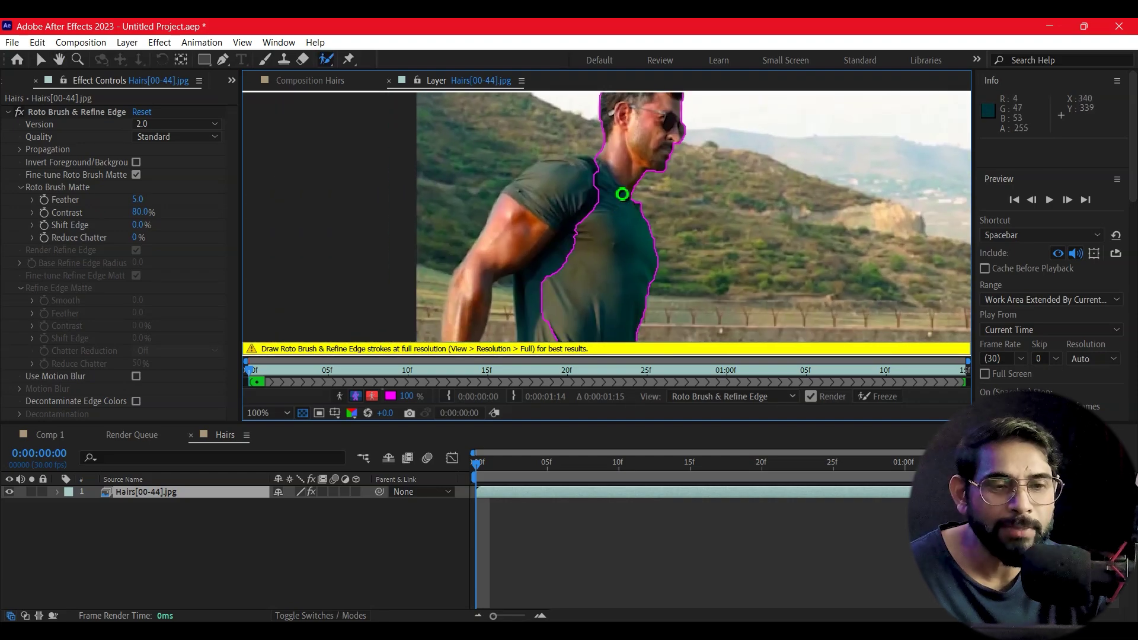
pyautogui.moveTo(518, 237); pyautogui.dragTo(519, 237)
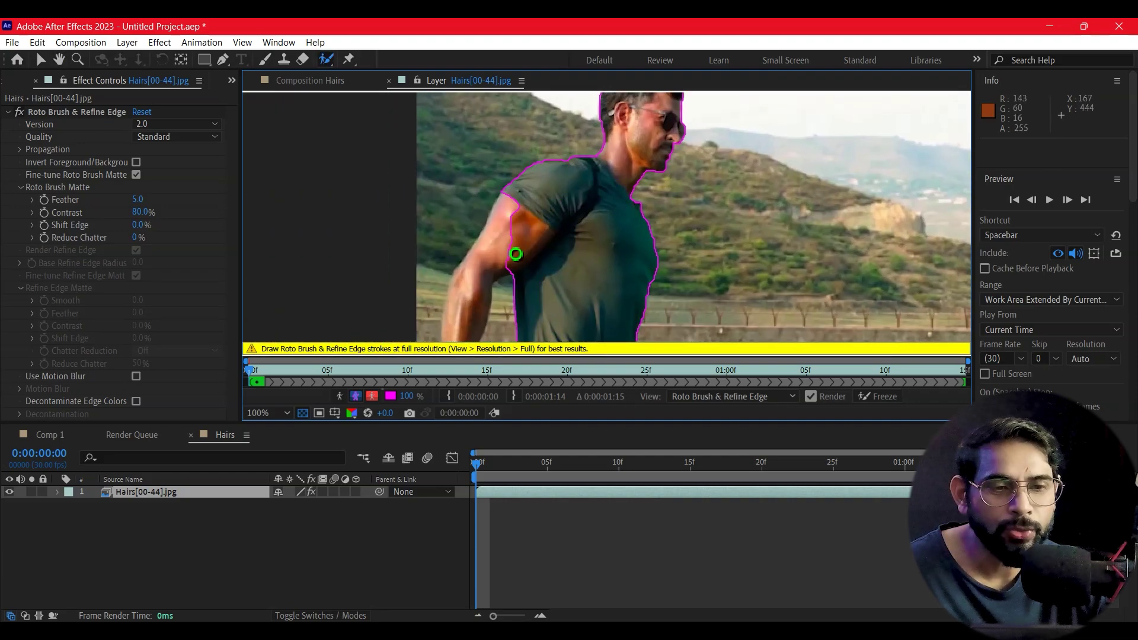
pyautogui.moveTo(478, 279); pyautogui.dragTo(462, 335)
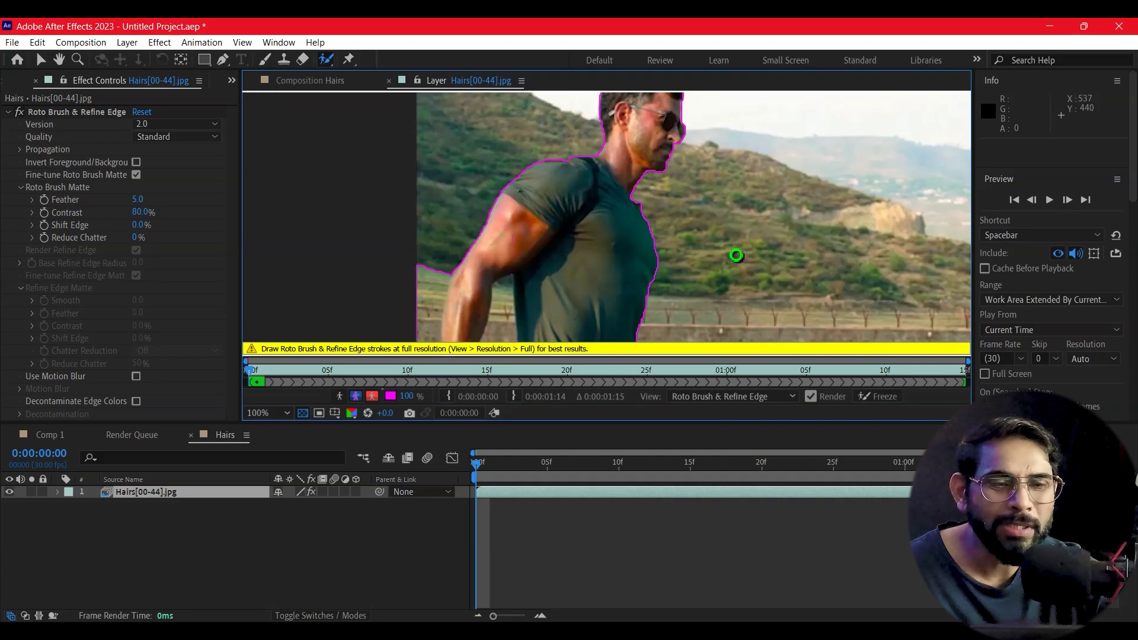
pyautogui.moveTo(428, 245); pyautogui.dragTo(431, 305)
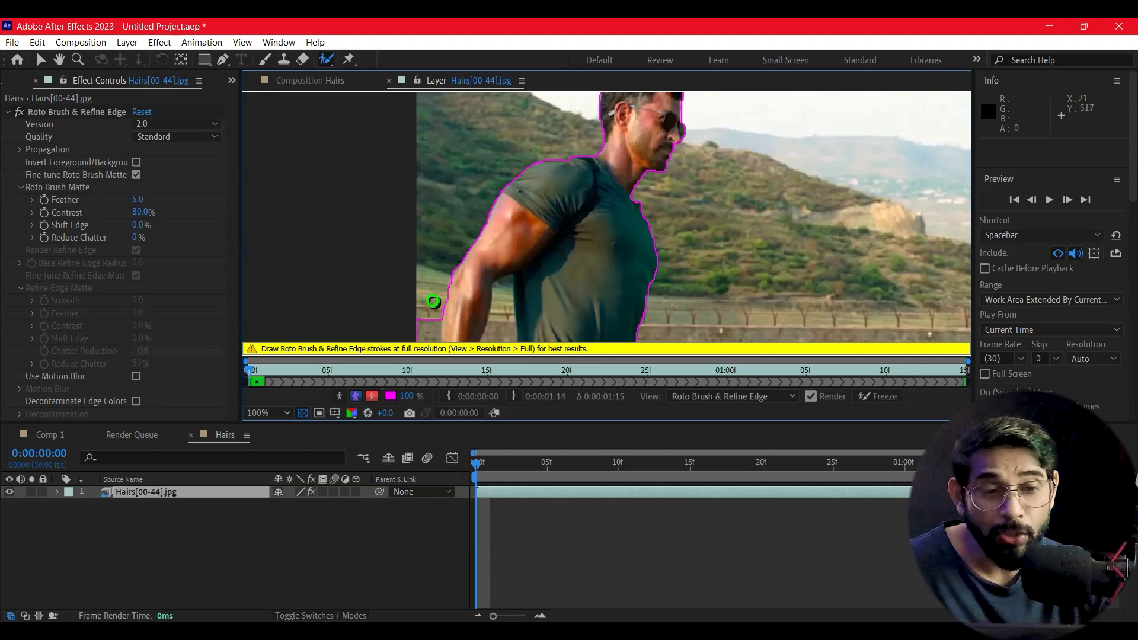
pyautogui.press(',')
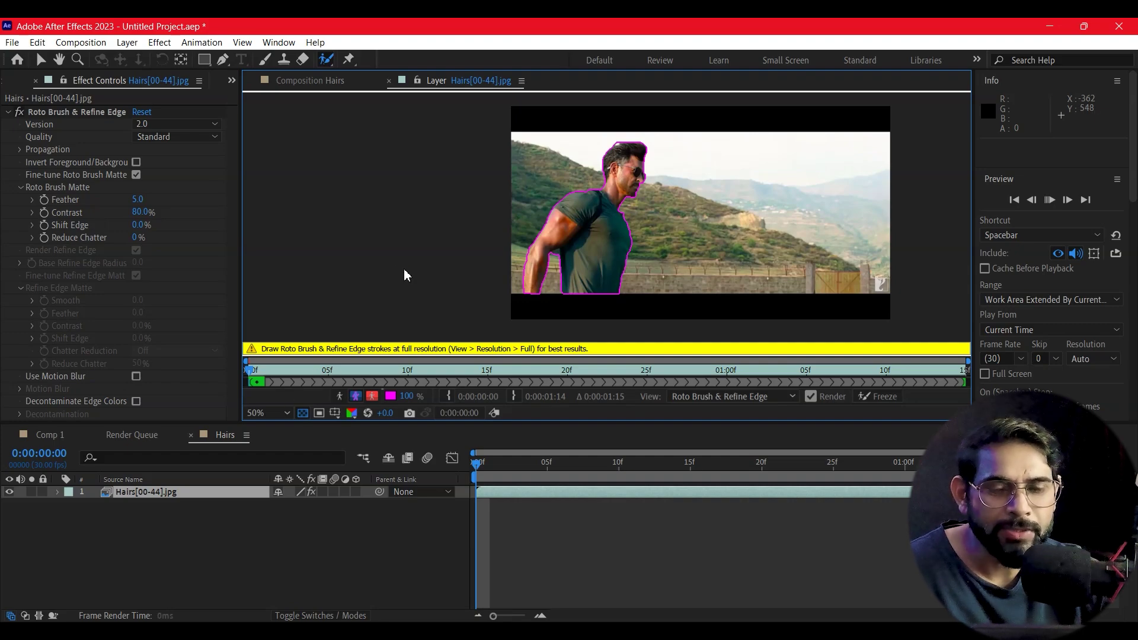
pyautogui.press('space')
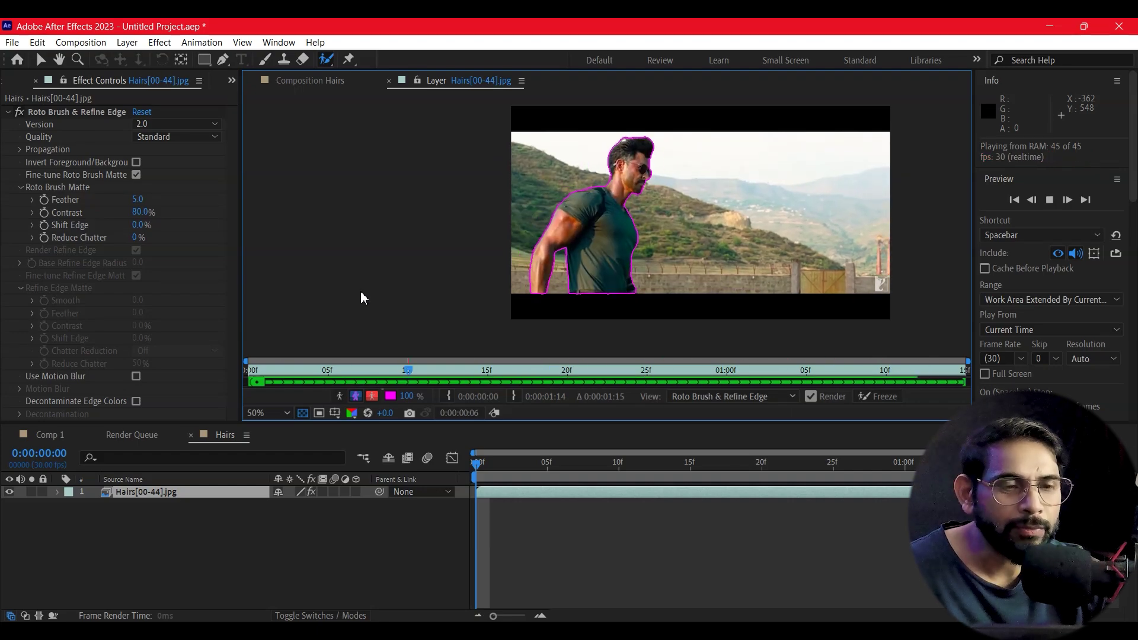
# Play through all 45 frames twice to check the roto outline, then return to frame 0.
pyautogui.press('space')
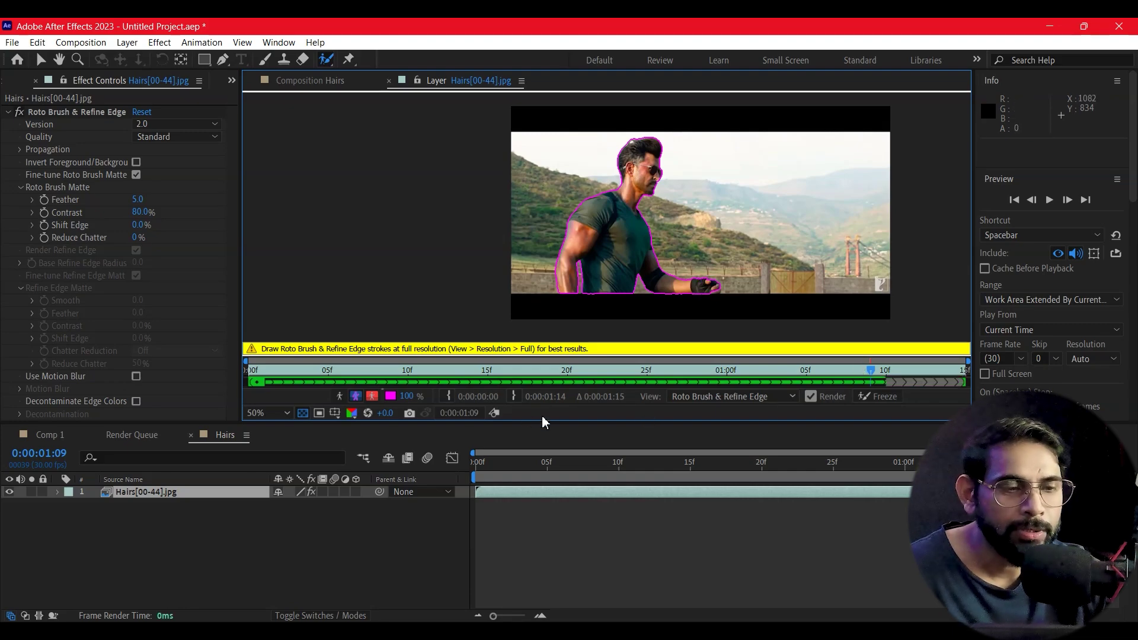
pyautogui.press('space')
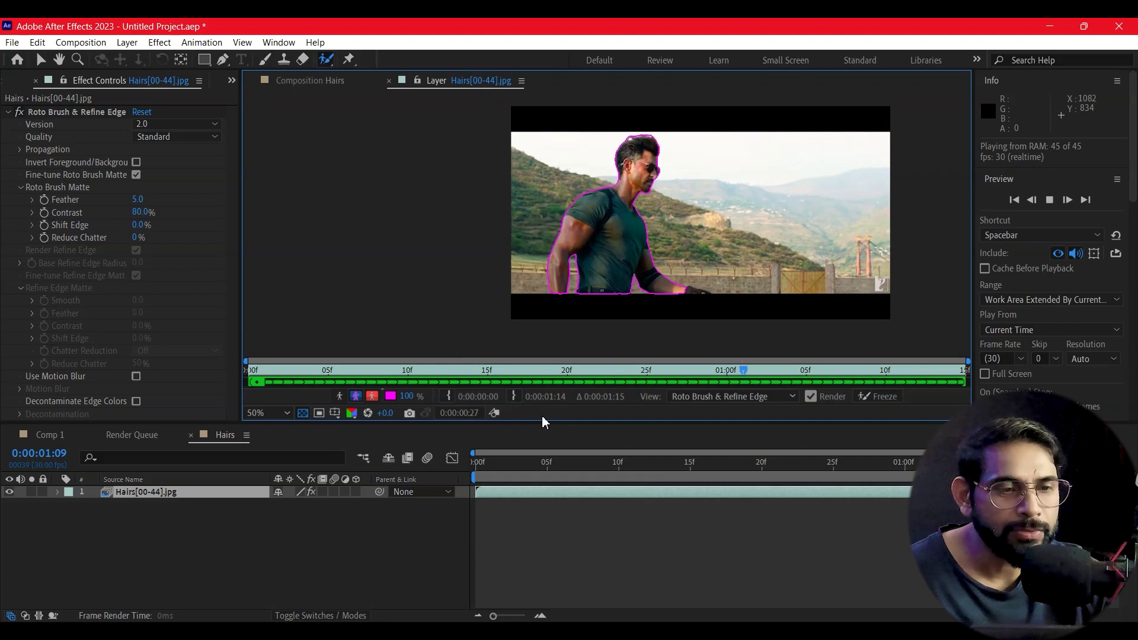
pyautogui.press('space')
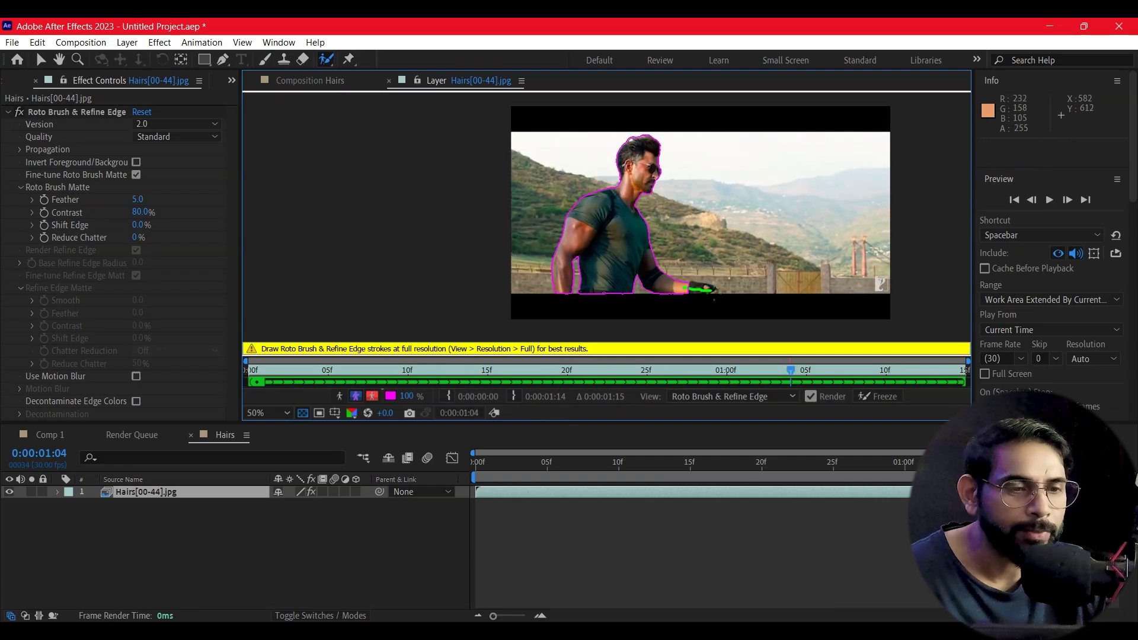
pyautogui.press('space')
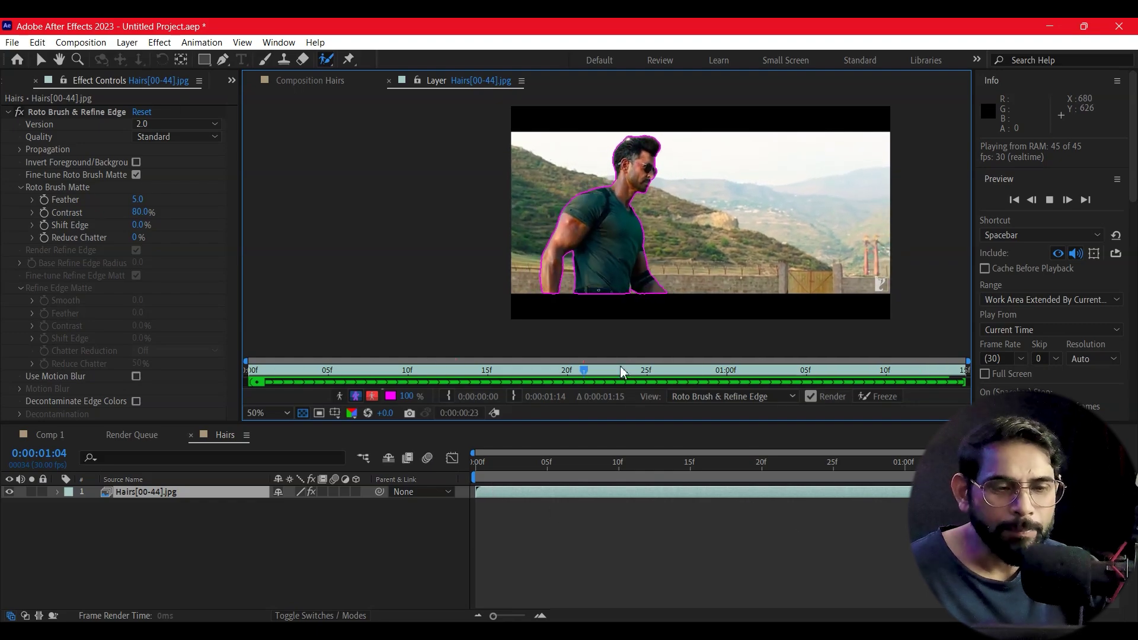
pyautogui.moveTo(668, 462); pyautogui.dragTo(468, 477)
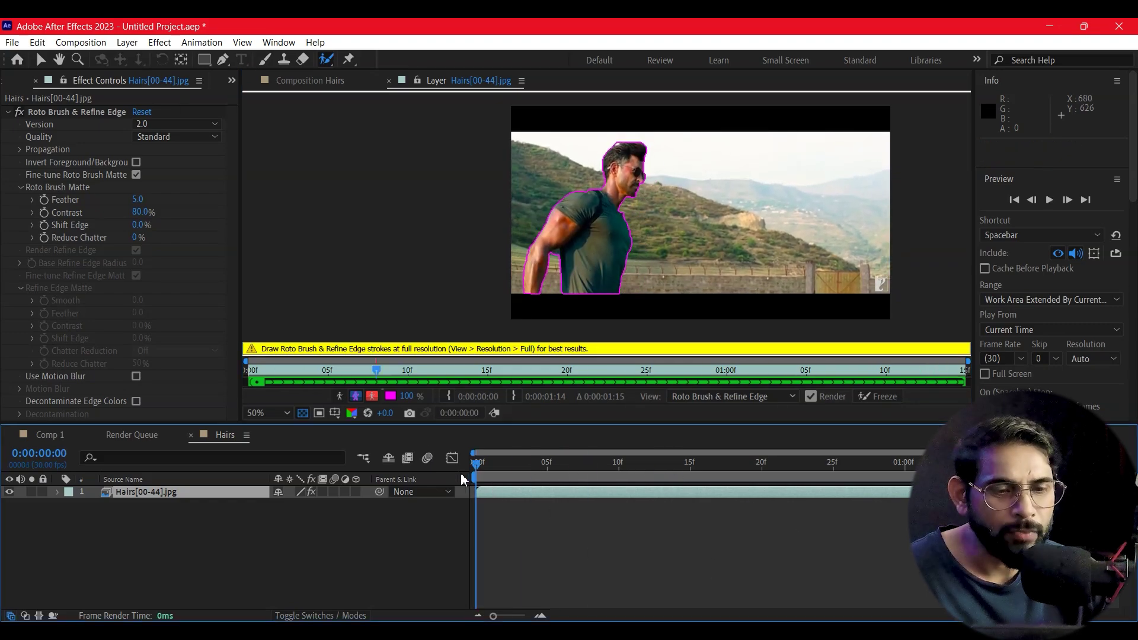
# Back in the Hairs comp, show the Project panel and place the architecture photo beneath the man.
pyautogui.click(295, 83)
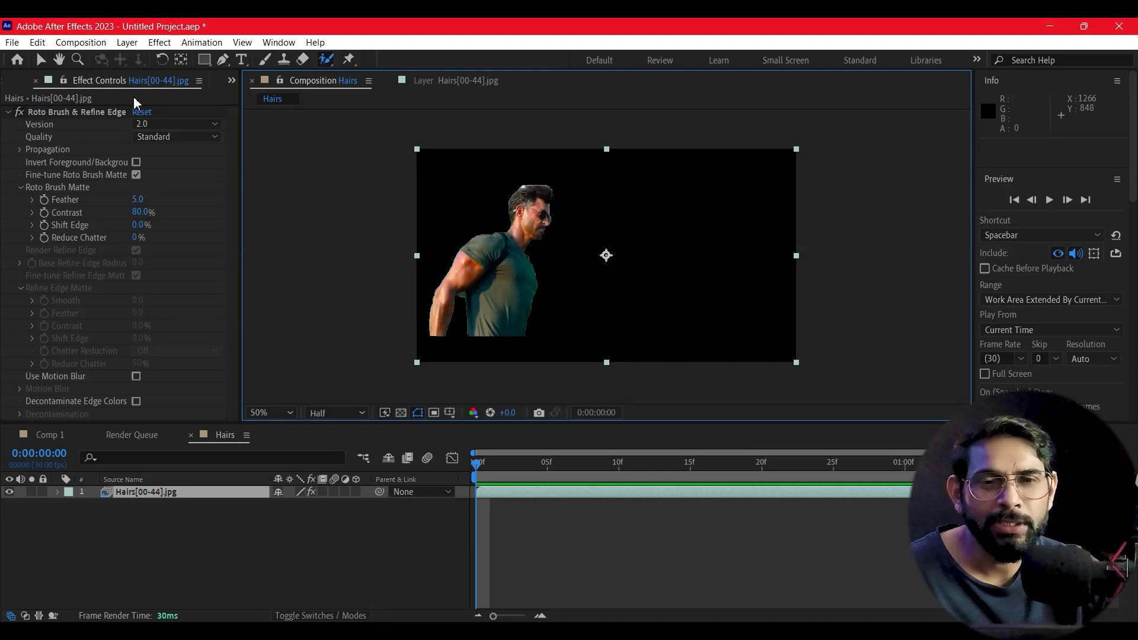
pyautogui.click(232, 81)
pyautogui.click(270, 99)
pyautogui.click(39, 218)
pyautogui.moveTo(50, 222); pyautogui.dragTo(125, 550)
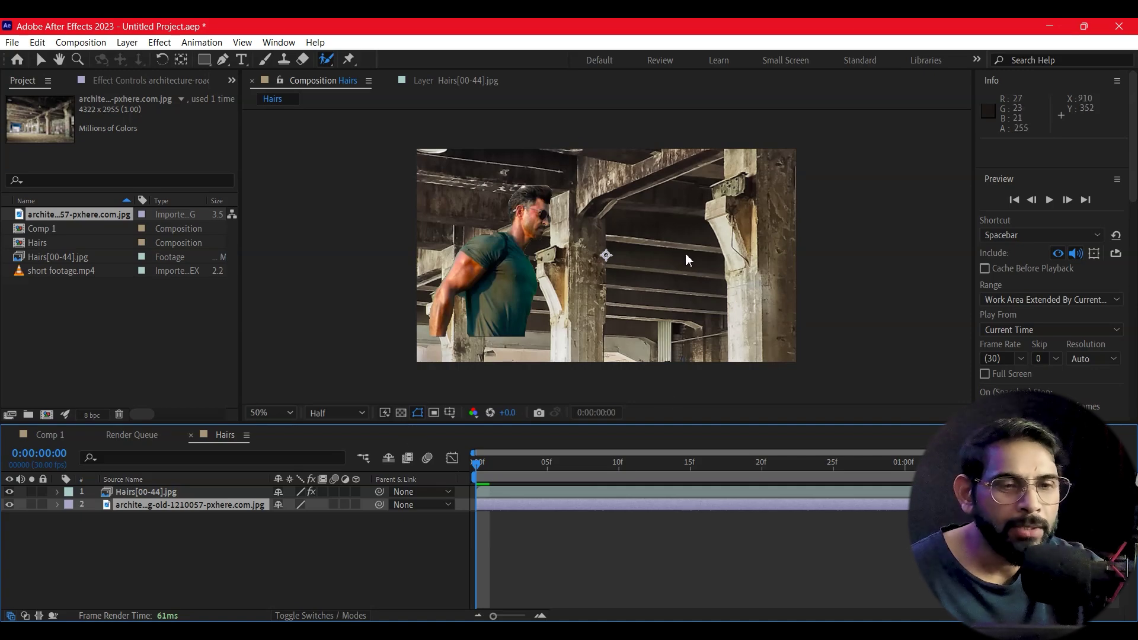
# Scale the architecture background layer down to 33%.
pyautogui.scroll(-2, 681, 264)
pyautogui.scroll(-2, 706, 271)
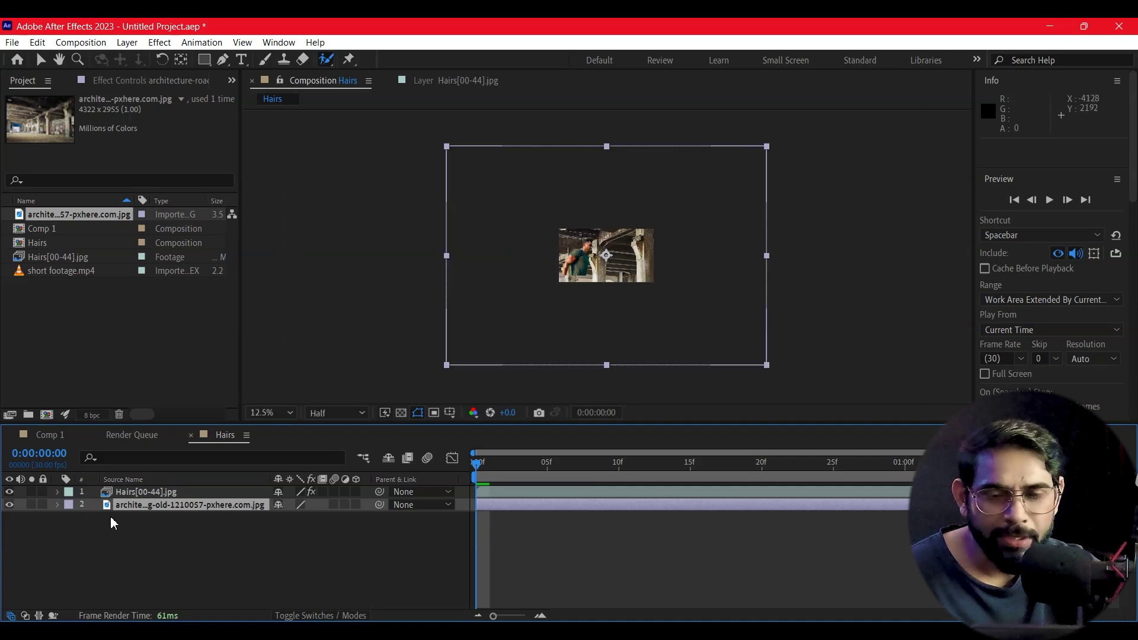
pyautogui.click(55, 505)
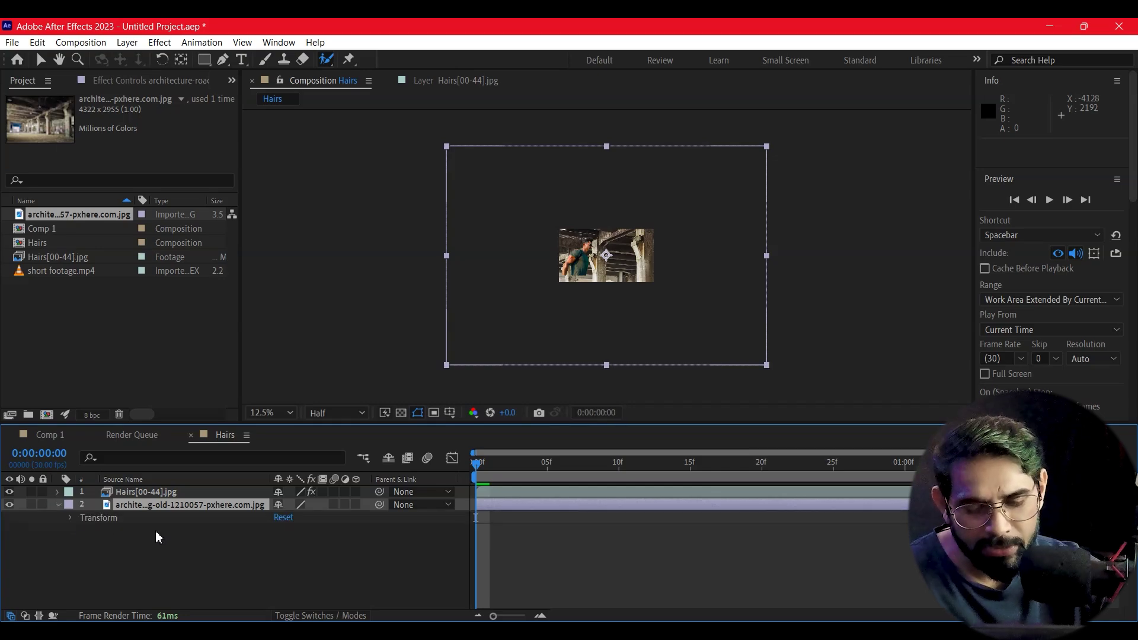
pyautogui.press('s')
pyautogui.moveTo(291, 524); pyautogui.dragTo(244, 526)
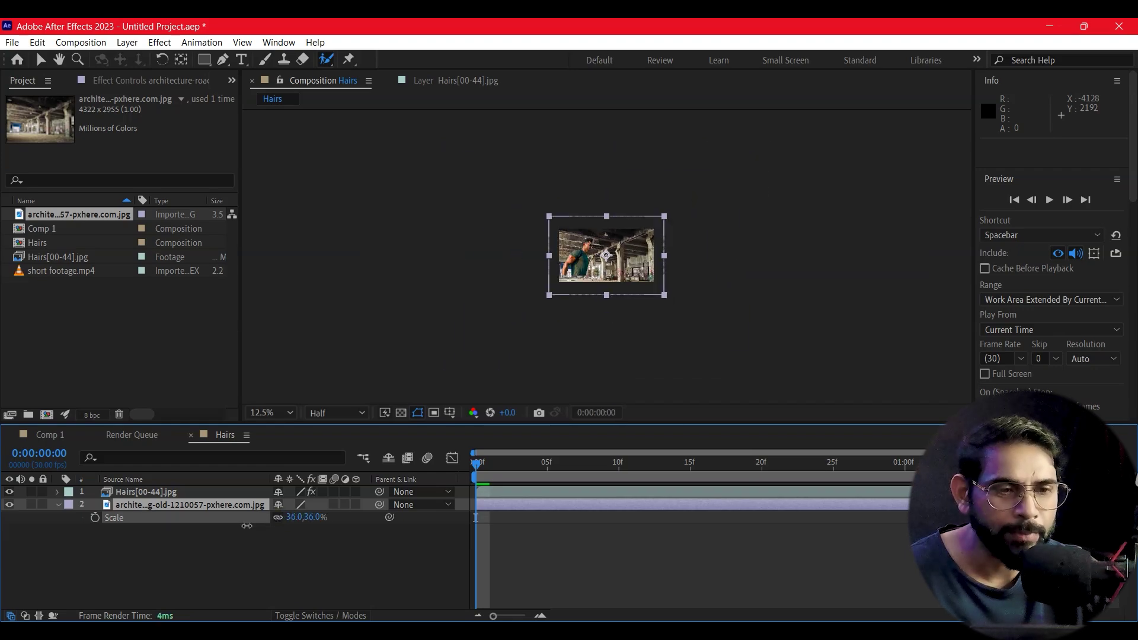
pyautogui.moveTo(244, 526); pyautogui.dragTo(249, 526)
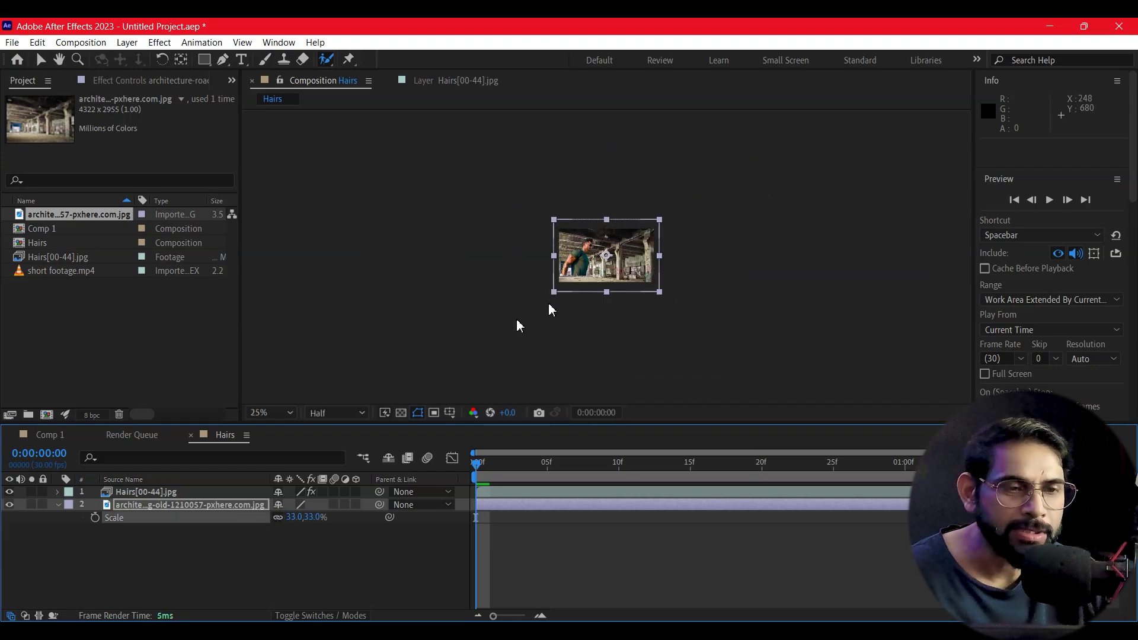
pyautogui.press('.')
pyautogui.press('.')
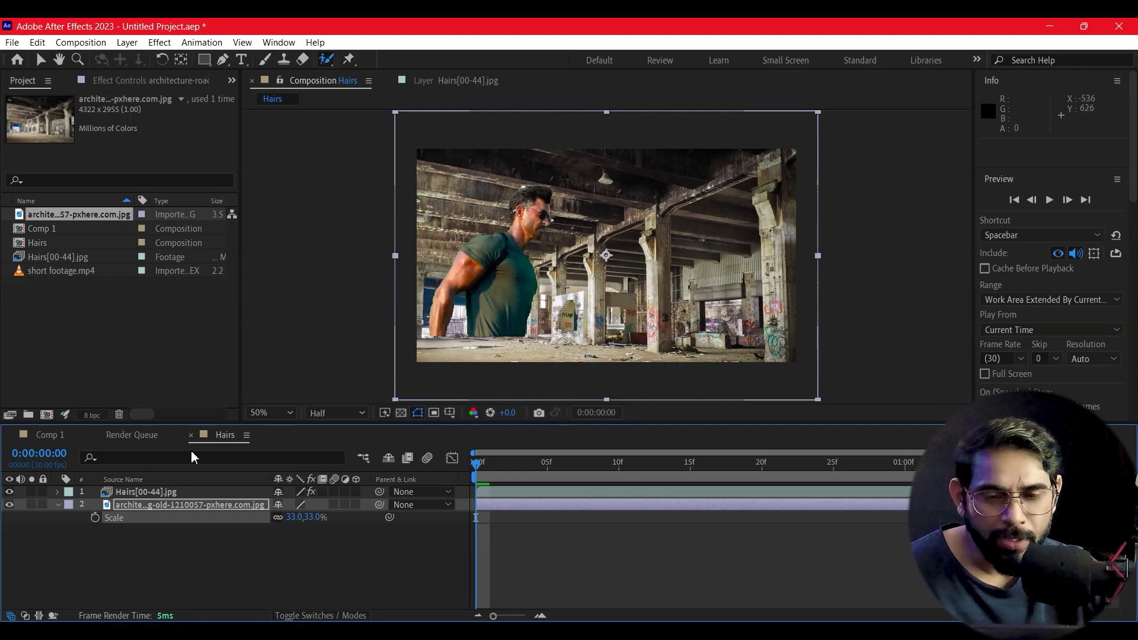
# Scale the man's Hairs cutout layer to 134% and preview the composite, stopping at frame 17.
pyautogui.click(134, 492)
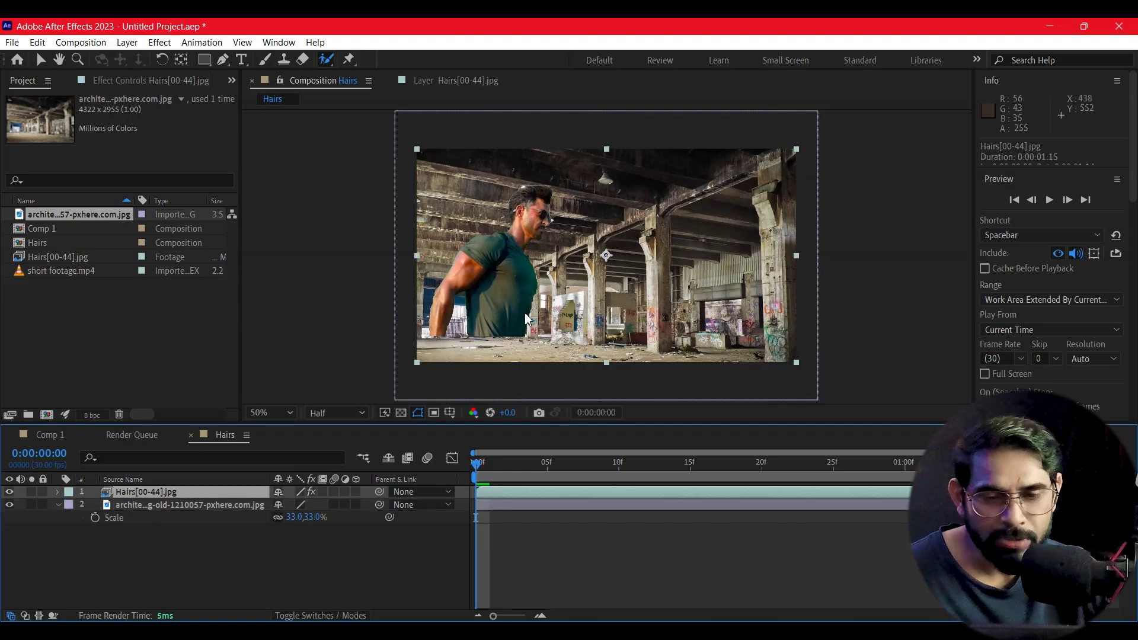
pyautogui.press('s')
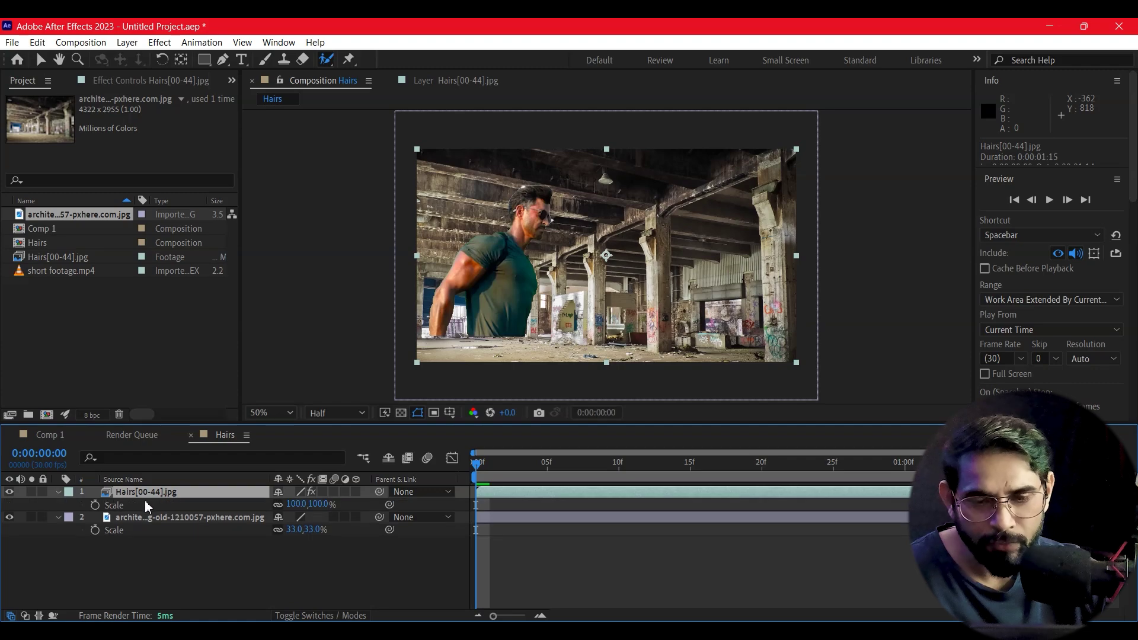
pyautogui.moveTo(297, 504); pyautogui.dragTo(320, 503)
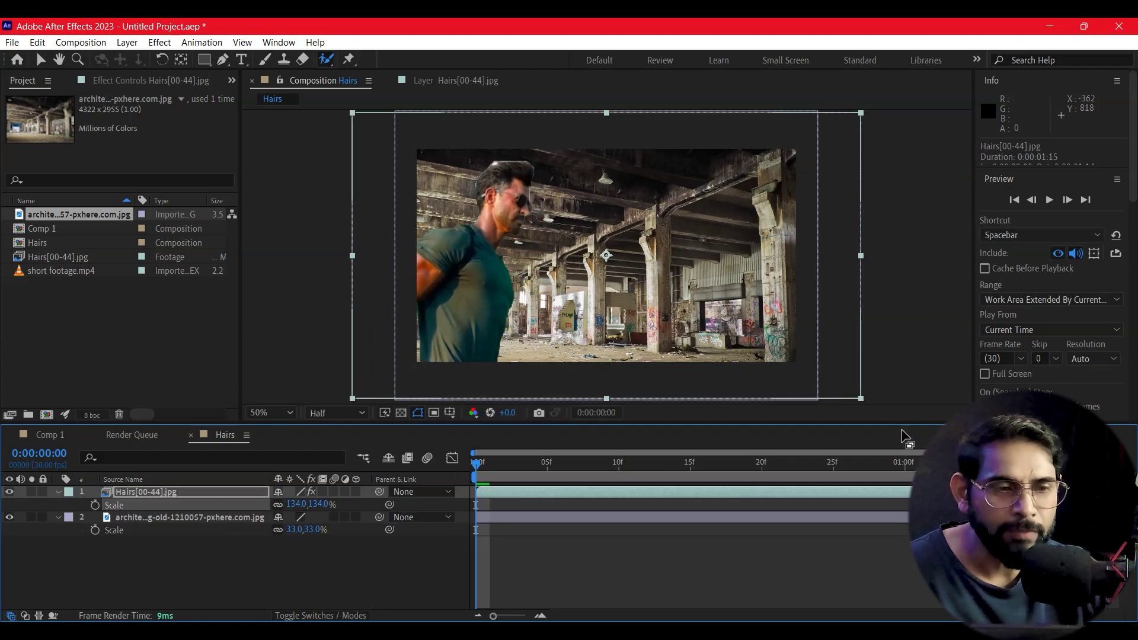
pyautogui.press('space')
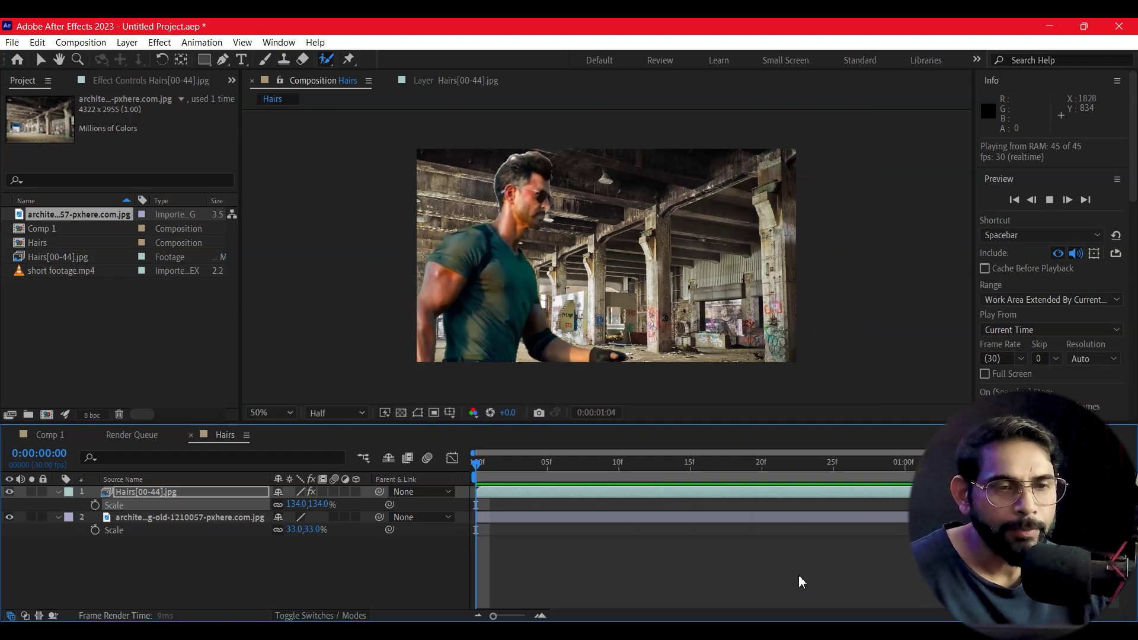
pyautogui.press('space')
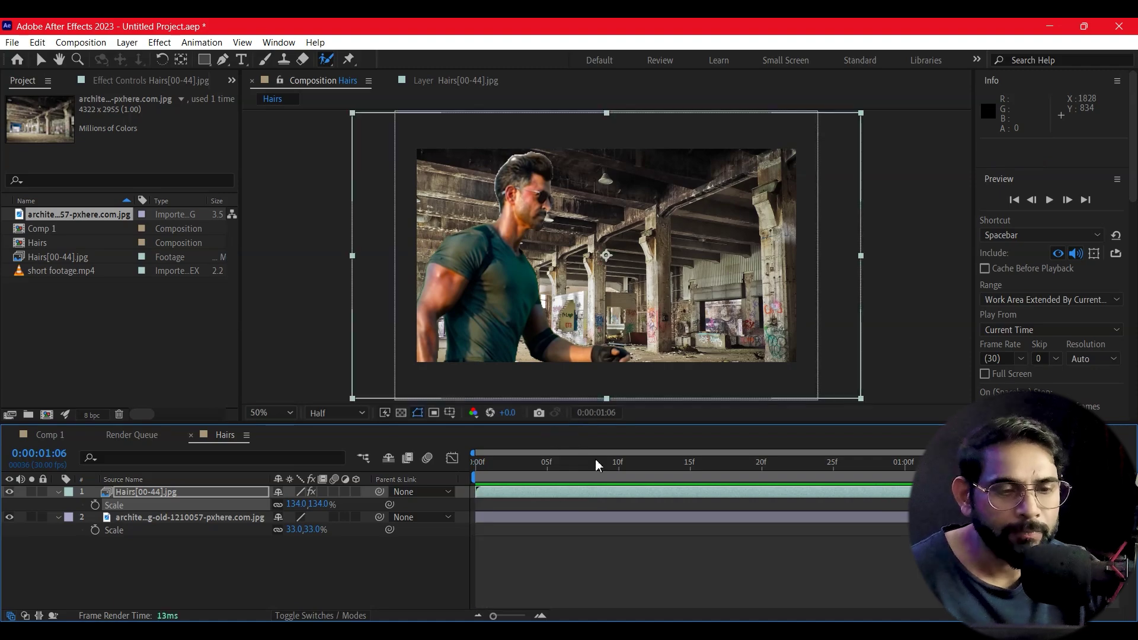
pyautogui.moveTo(594, 474); pyautogui.dragTo(828, 494)
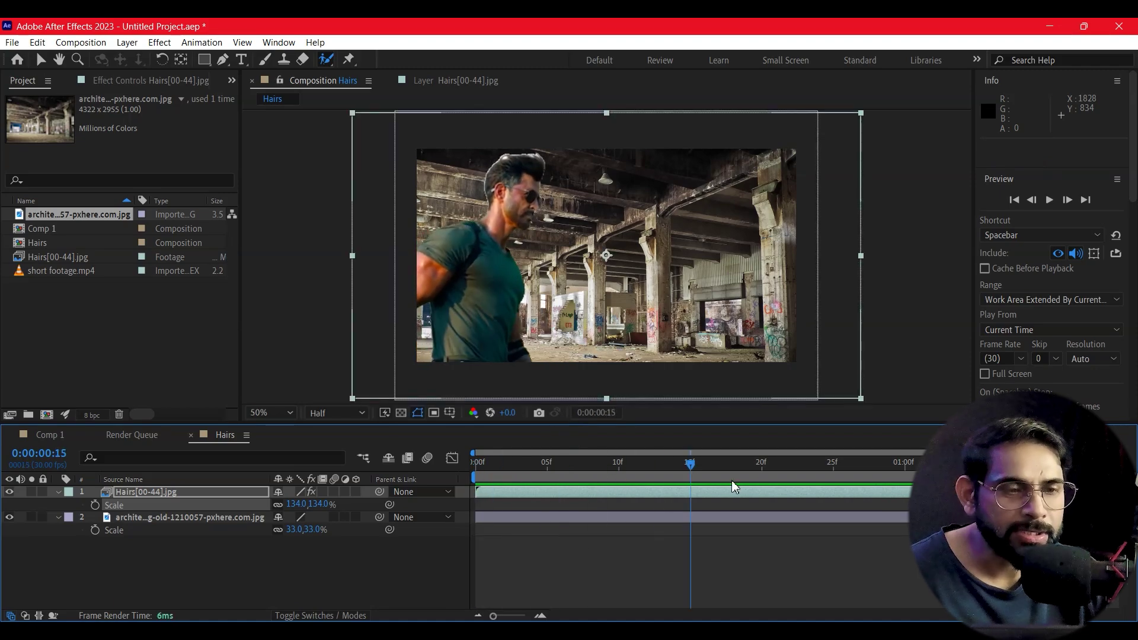
pyautogui.moveTo(827, 493); pyautogui.dragTo(720, 493)
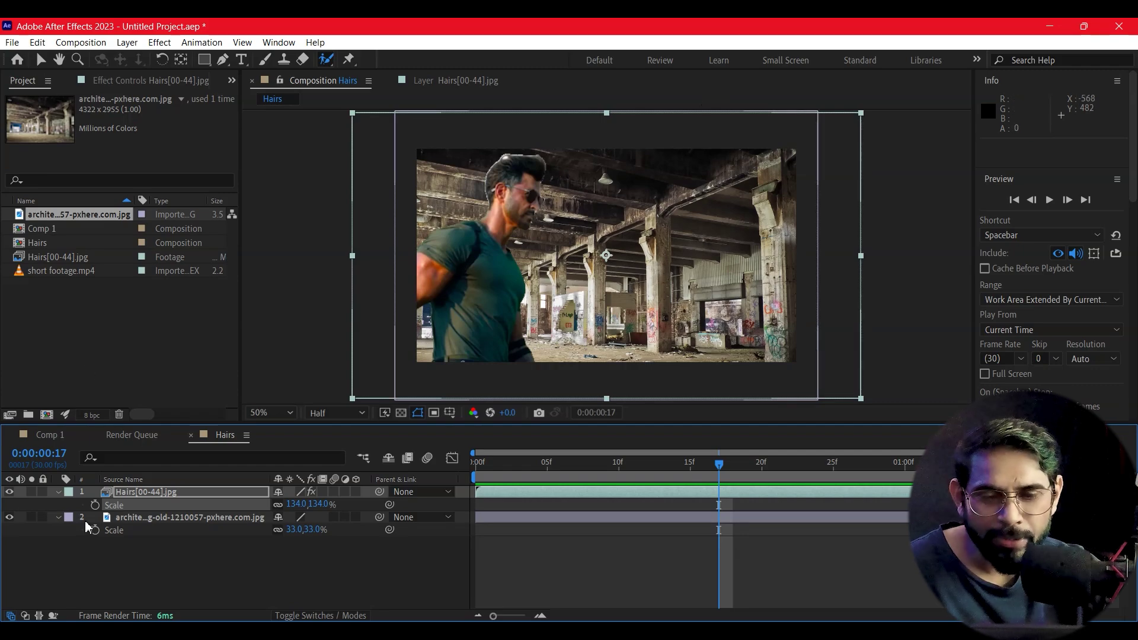
pyautogui.click(127, 521)
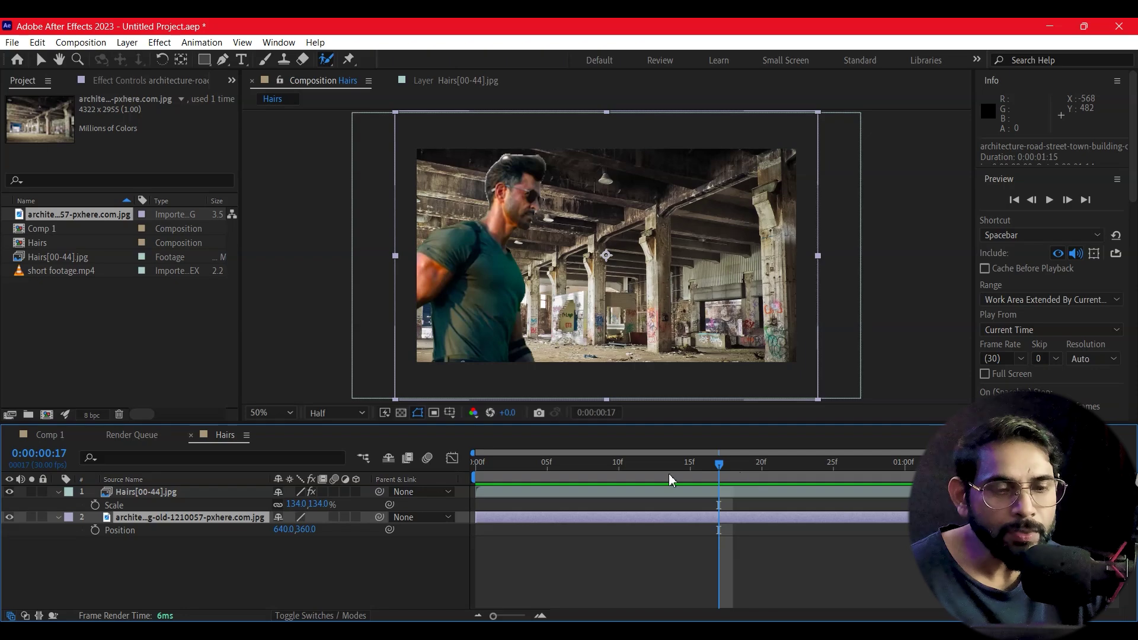
# Keyframe the background's Position at 640,360 on frame 0, shift it left at the end, and preview.
pyautogui.moveTo(670, 474); pyautogui.dragTo(472, 498)
pyautogui.click(95, 530)
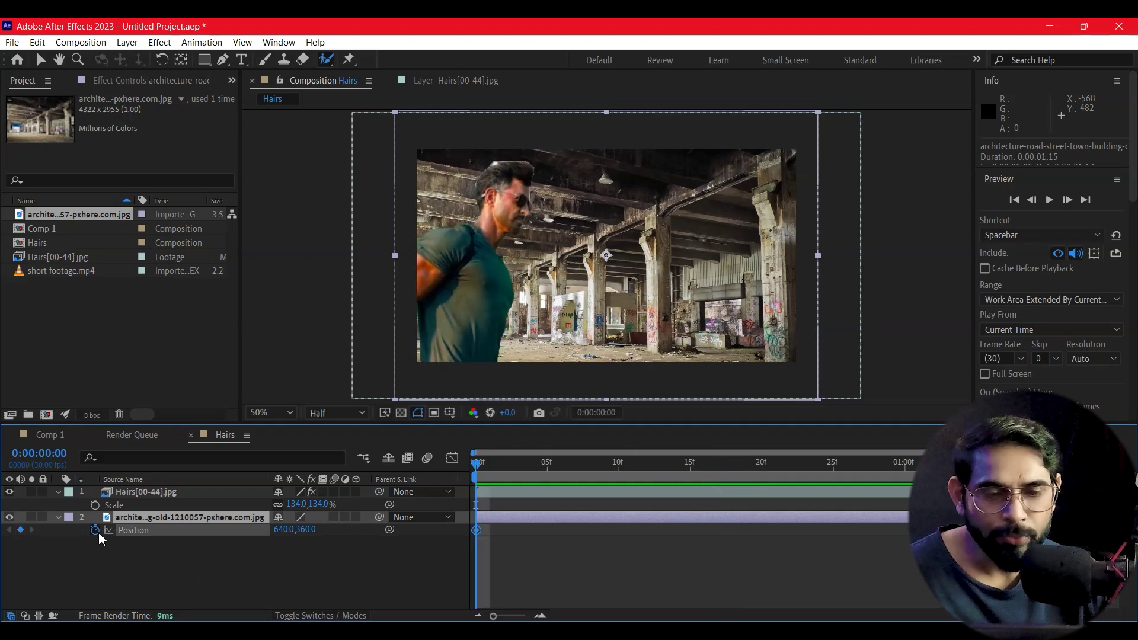
pyautogui.press('End')
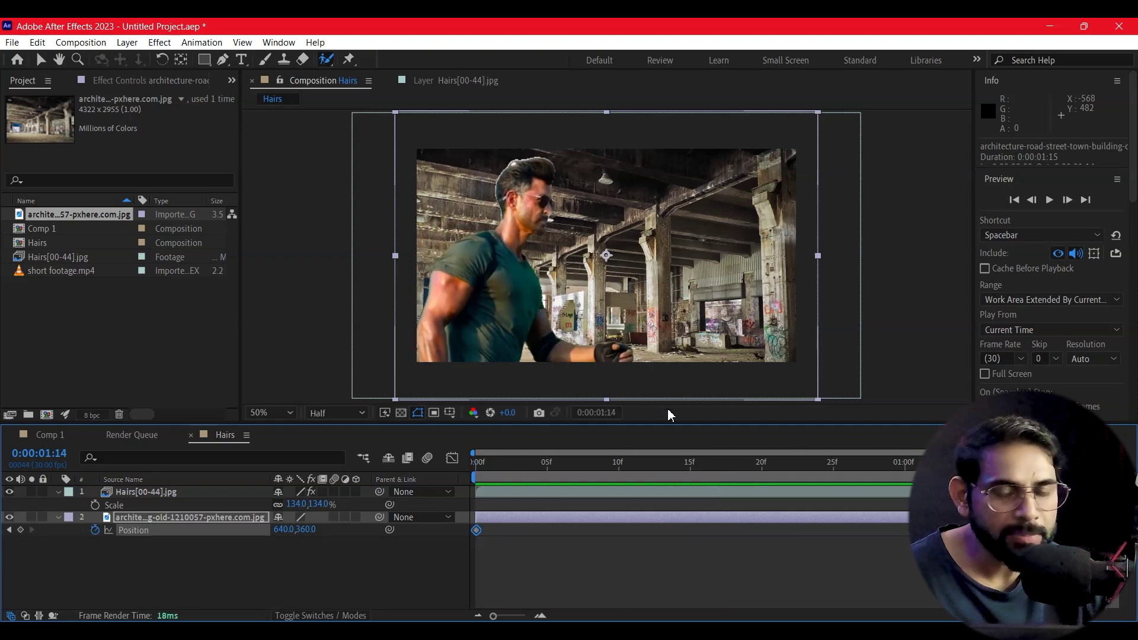
pyautogui.moveTo(284, 530); pyautogui.dragTo(244, 534)
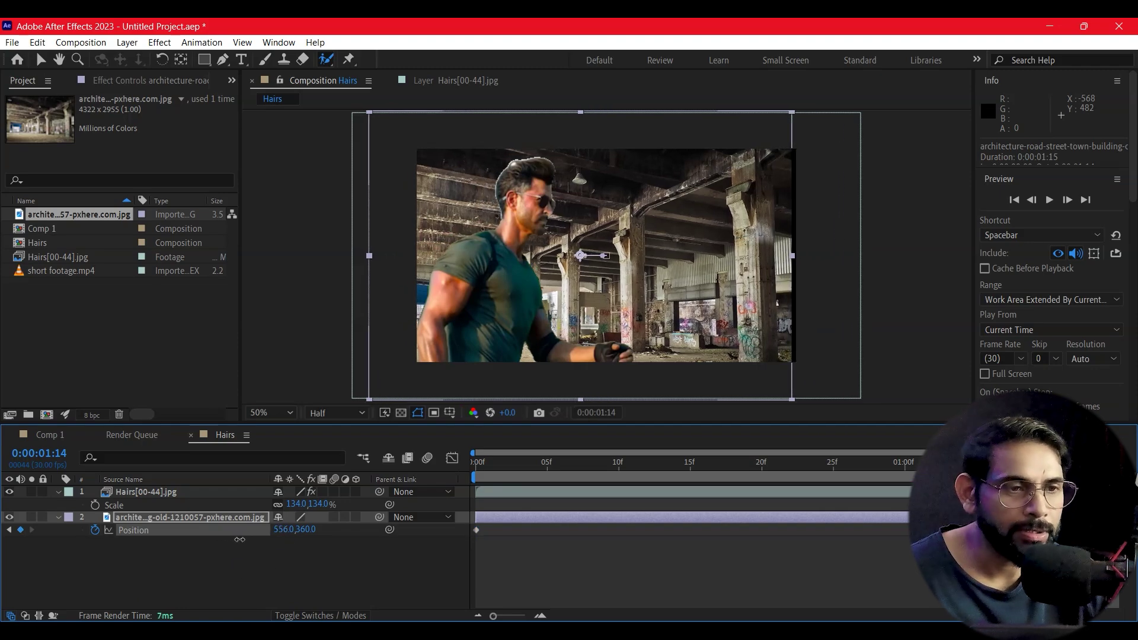
pyautogui.press('space')
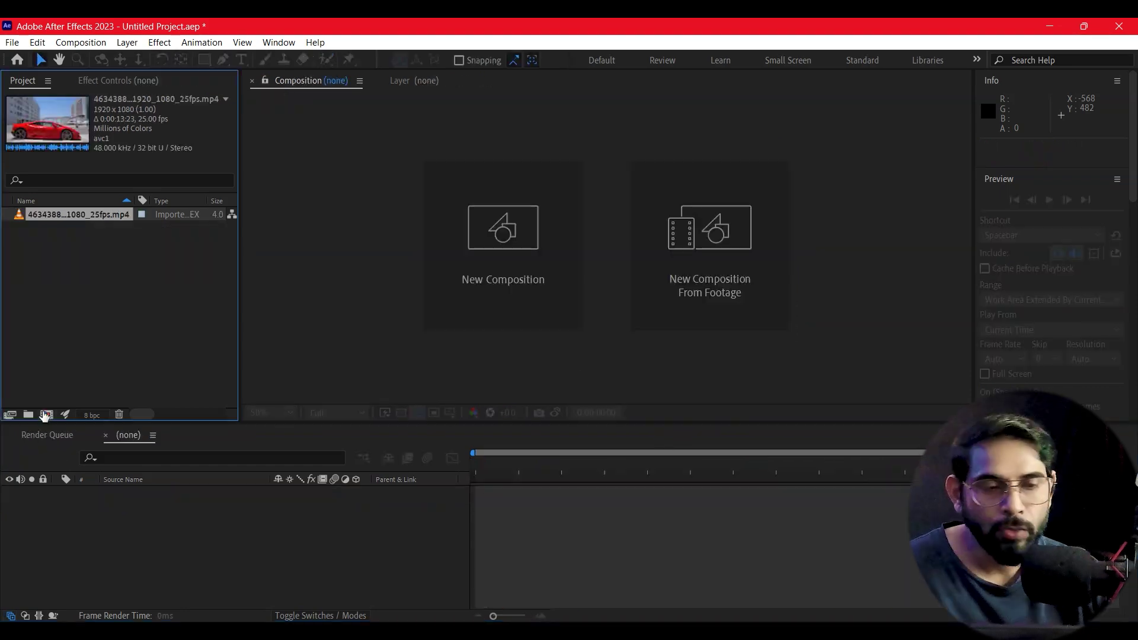
# Create a composition from the red car clip, duplicate the car layer, and lock the lower copy.
pyautogui.moveTo(77, 214); pyautogui.dragTo(45, 416)
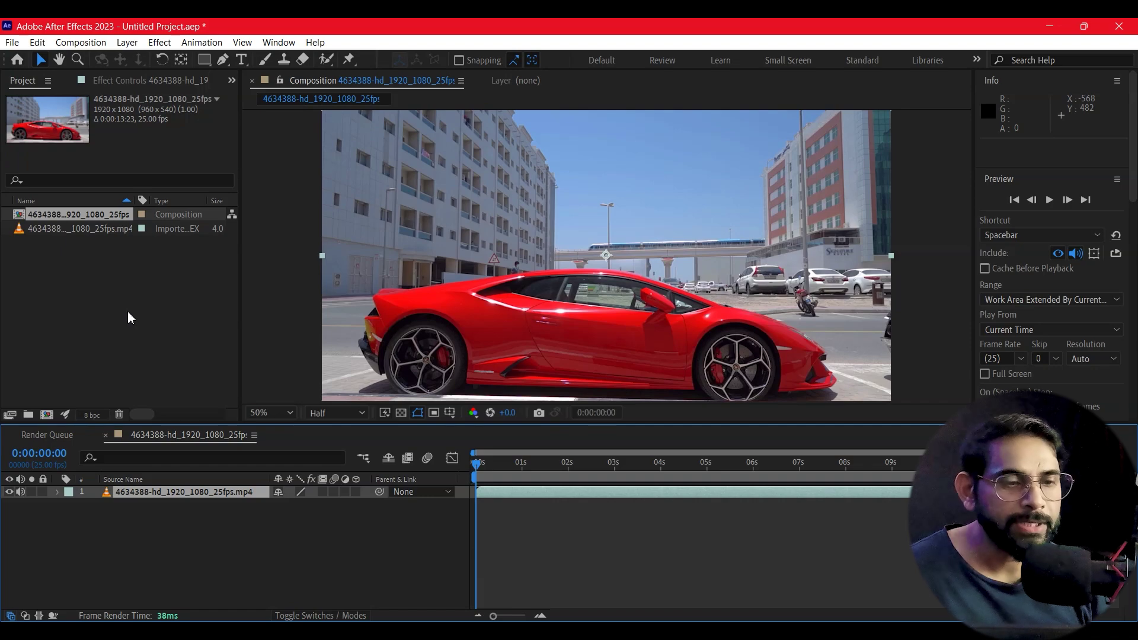
pyautogui.press(',')
pyautogui.press(',')
pyautogui.press('.')
pyautogui.press('.')
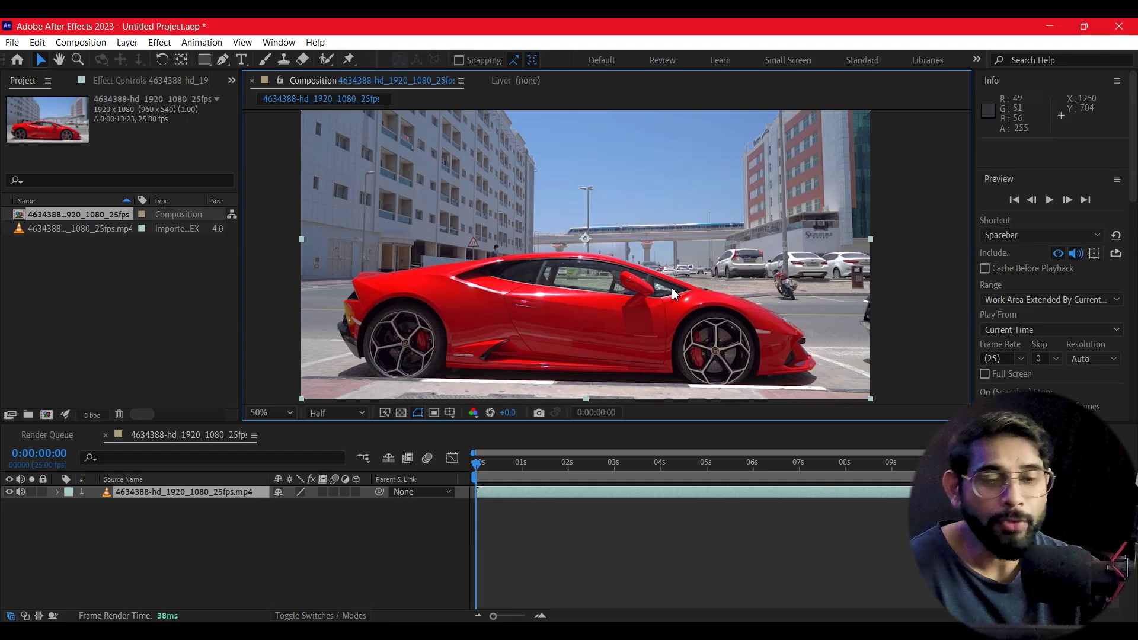
pyautogui.click(176, 522)
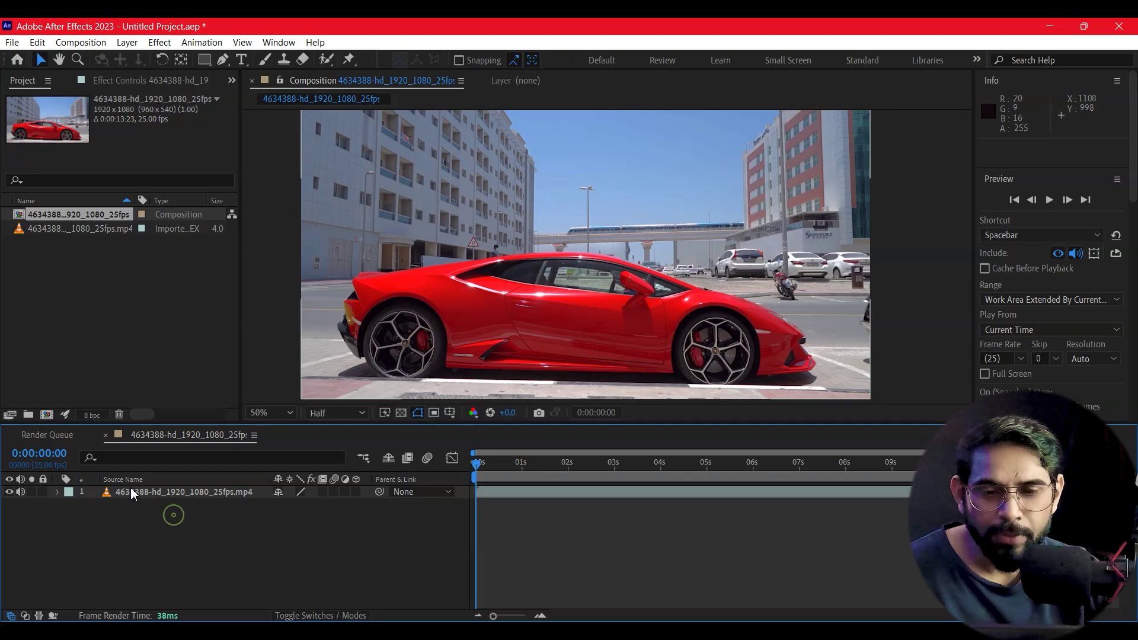
pyautogui.click(122, 495)
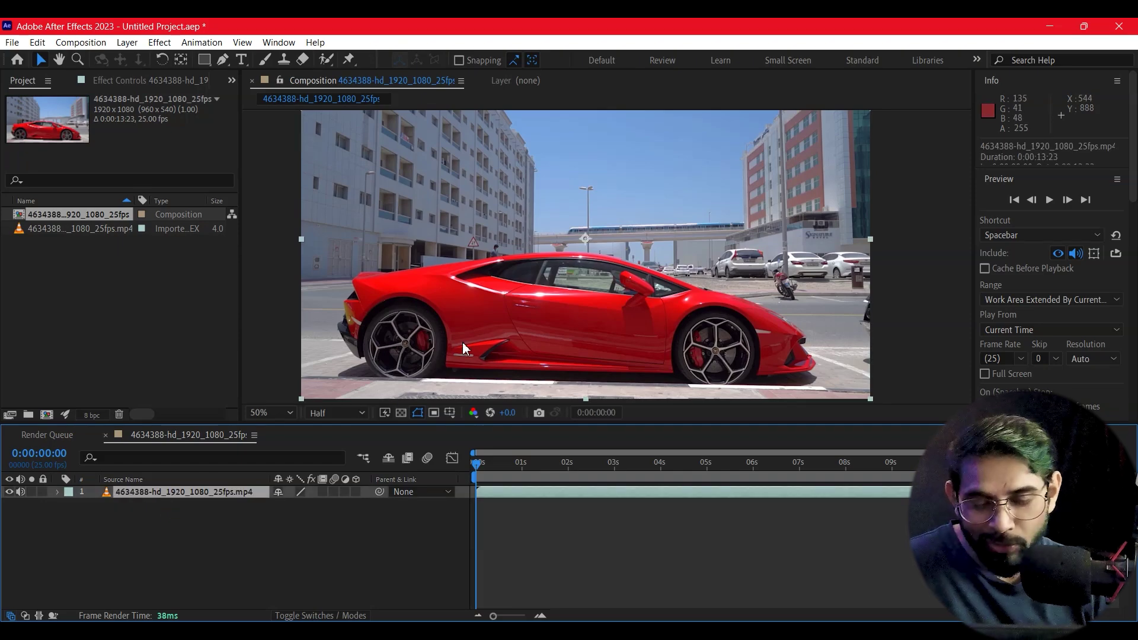
pyautogui.hotkey('ctrl', 'd')
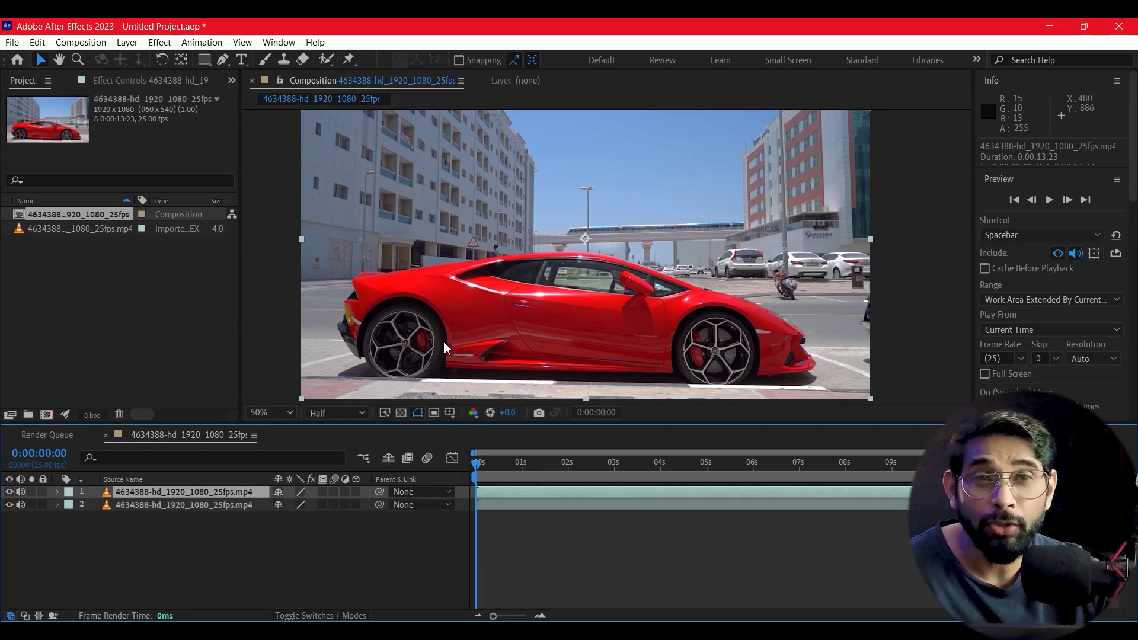
pyautogui.click(43, 506)
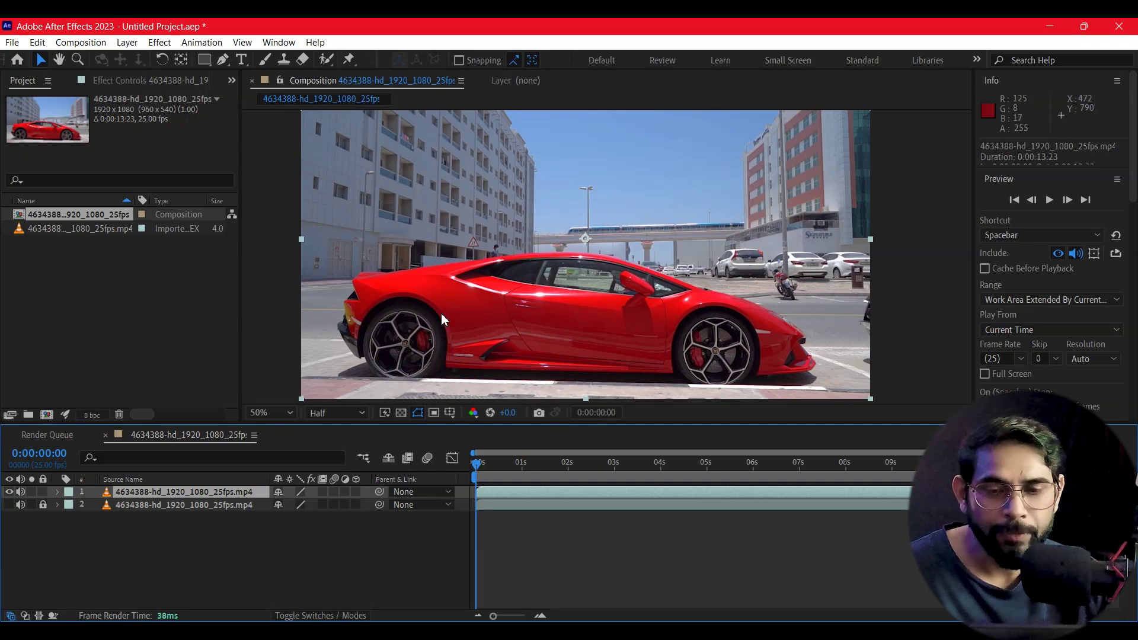
# Open the top car layer in its own Layer panel.
pyautogui.click(175, 494)
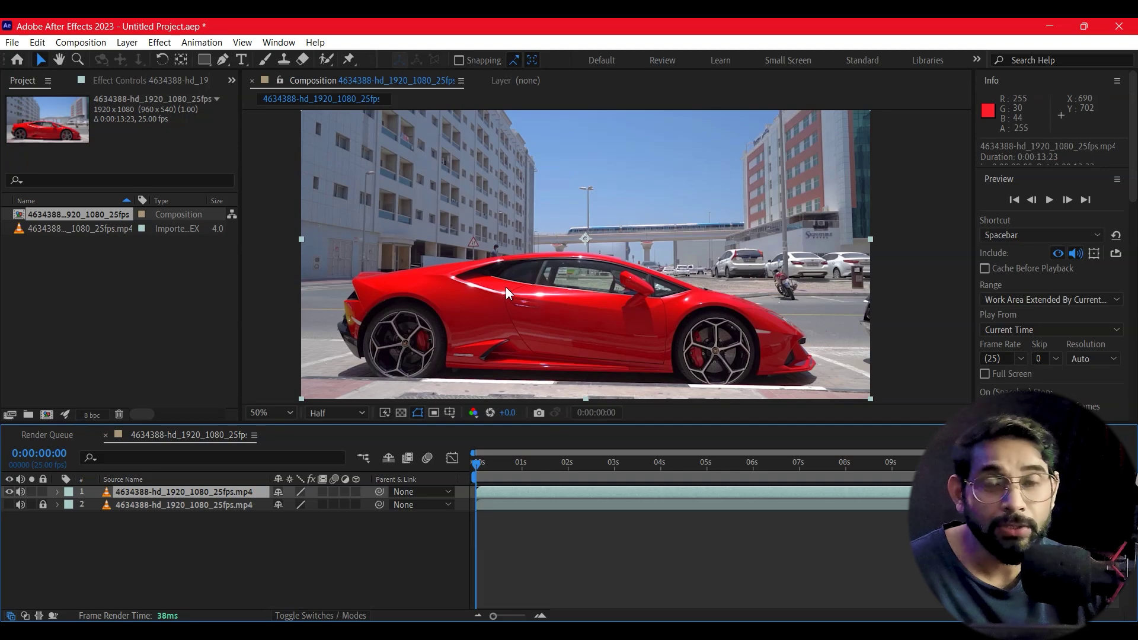
pyautogui.moveTo(350, 227); pyautogui.dragTo(335, 215)
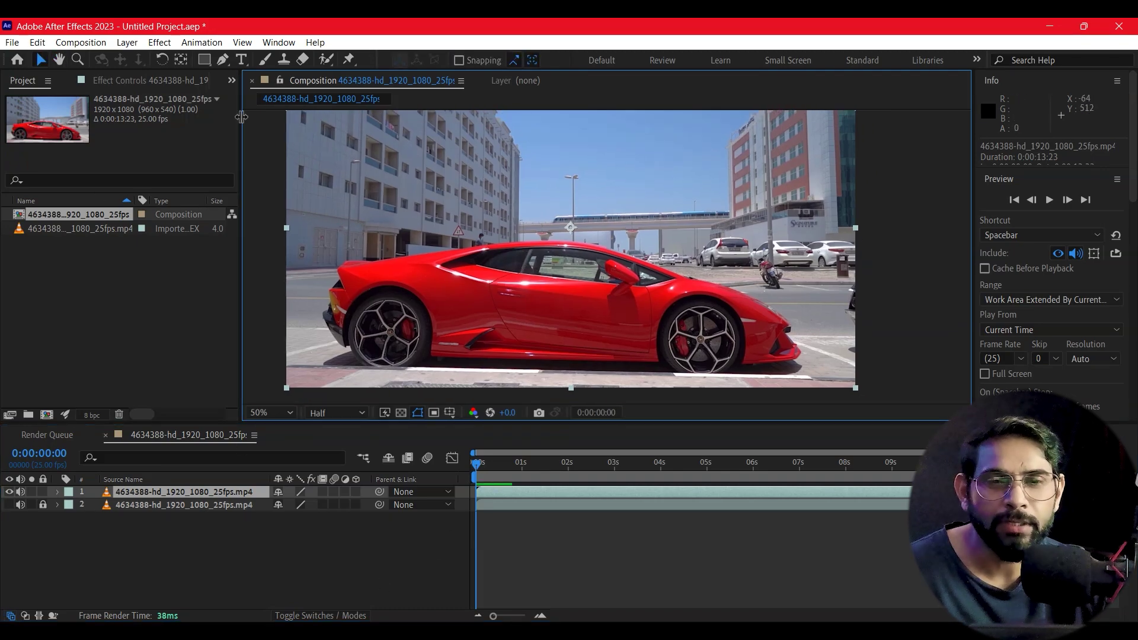
pyautogui.doubleClick(454, 234)
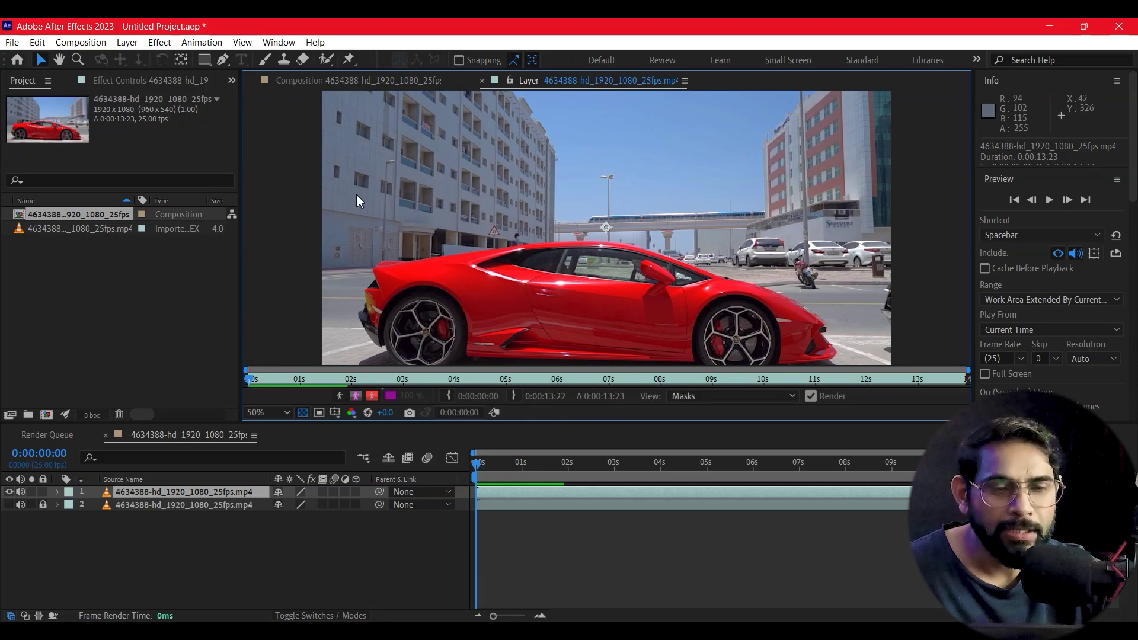
# Paint a Roto Brush stroke along the red car's body in the Layer panel.
pyautogui.click(325, 59)
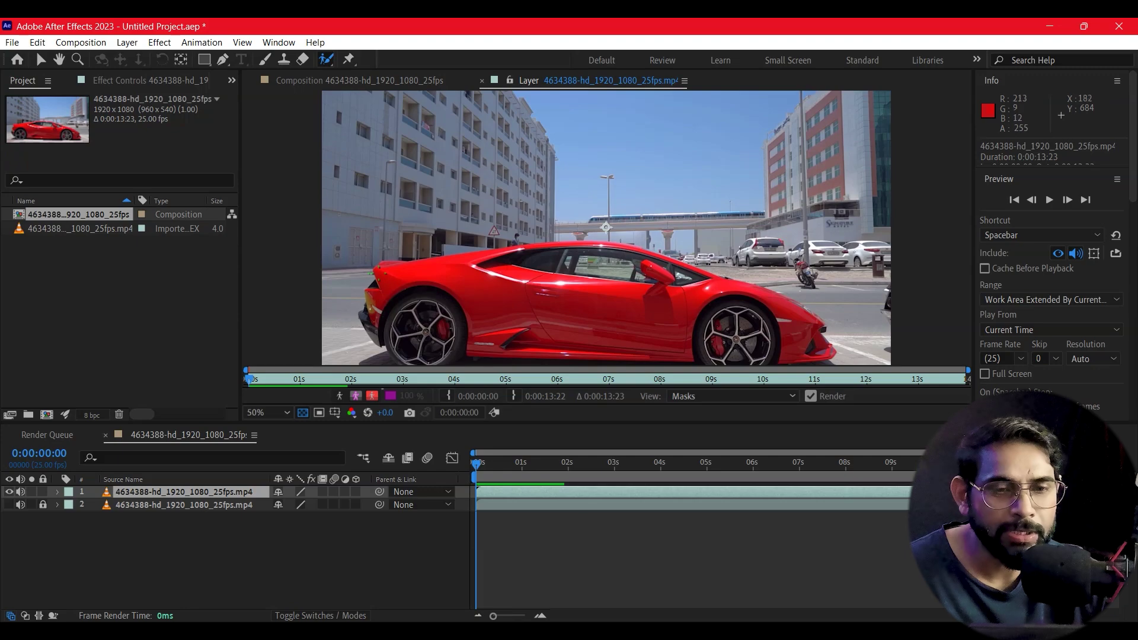
pyautogui.moveTo(376, 270); pyautogui.dragTo(616, 300)
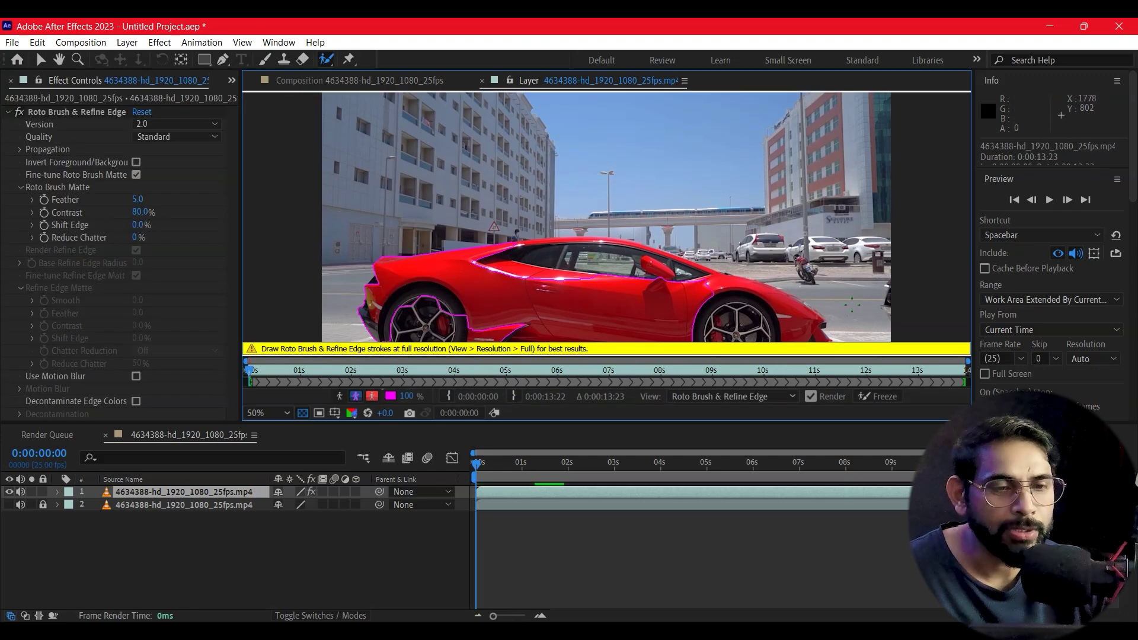
pyautogui.moveTo(849, 305); pyautogui.dragTo(820, 297)
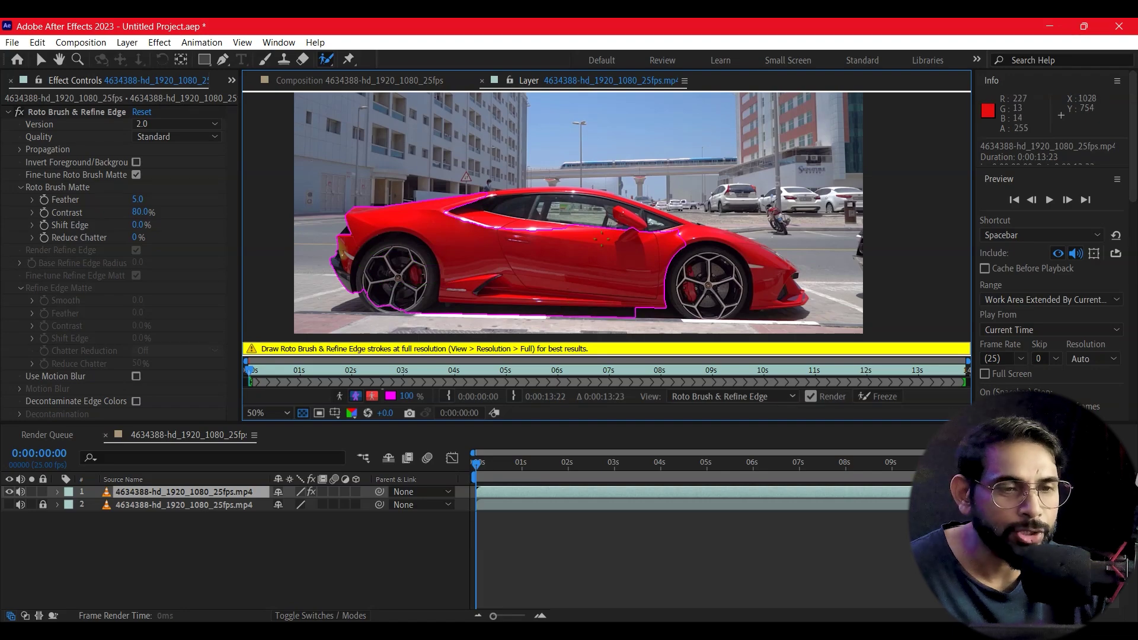
pyautogui.press(',')
pyautogui.press(',')
pyautogui.press(',')
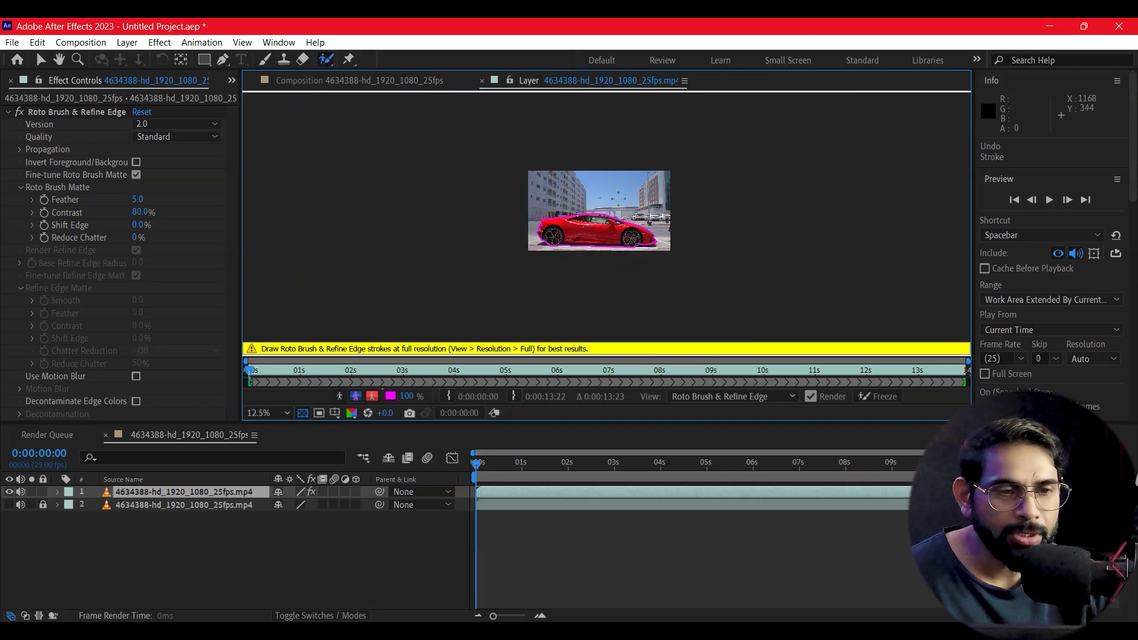
pyautogui.press('.')
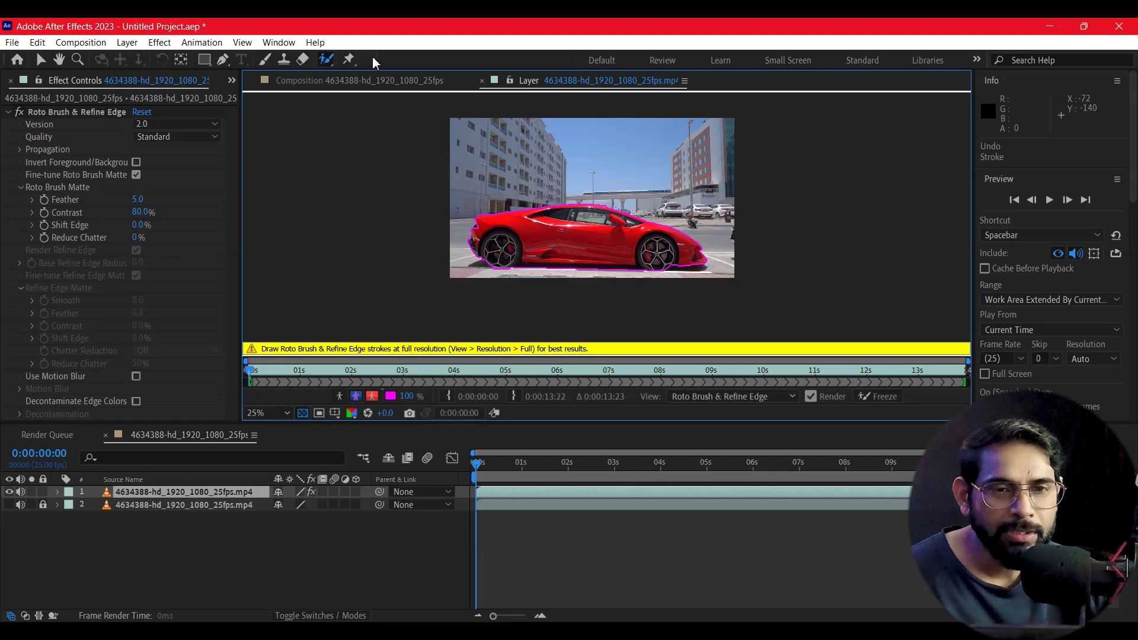
# Back in the composition, reselect the top car layer to view the car cut out on black.
pyautogui.click(415, 80)
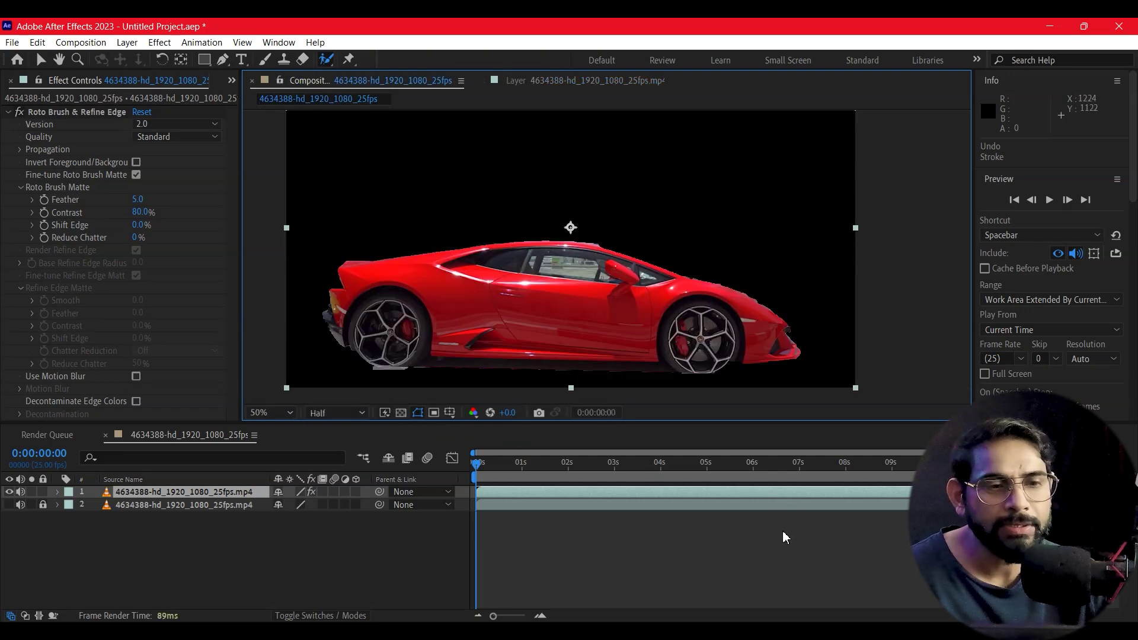
pyautogui.moveTo(682, 330); pyautogui.dragTo(685, 305)
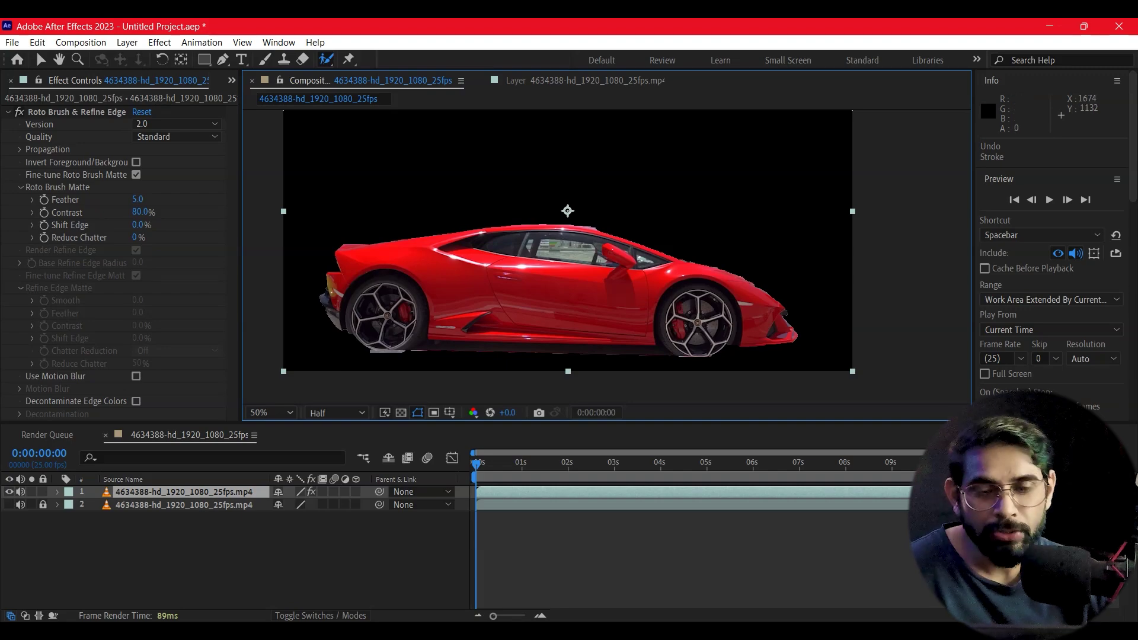
pyautogui.click(140, 566)
pyautogui.click(155, 493)
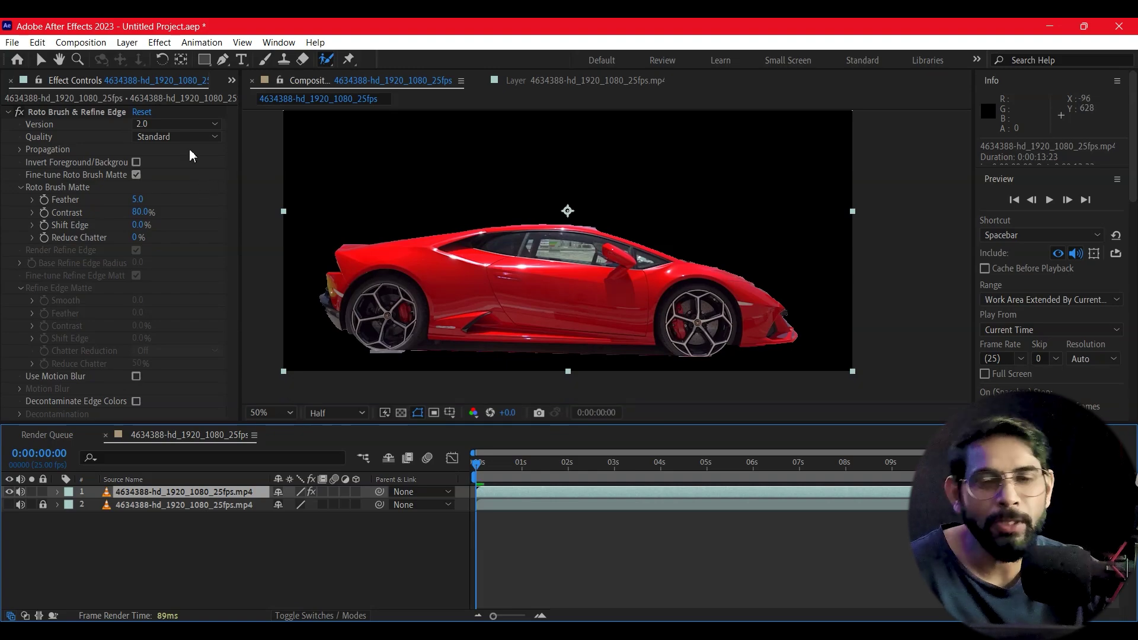
pyautogui.scroll(-5, 1084, 212)
pyautogui.scroll(-3, 1084, 213)
pyautogui.scroll(3, 1084, 212)
pyautogui.scroll(1, 1084, 212)
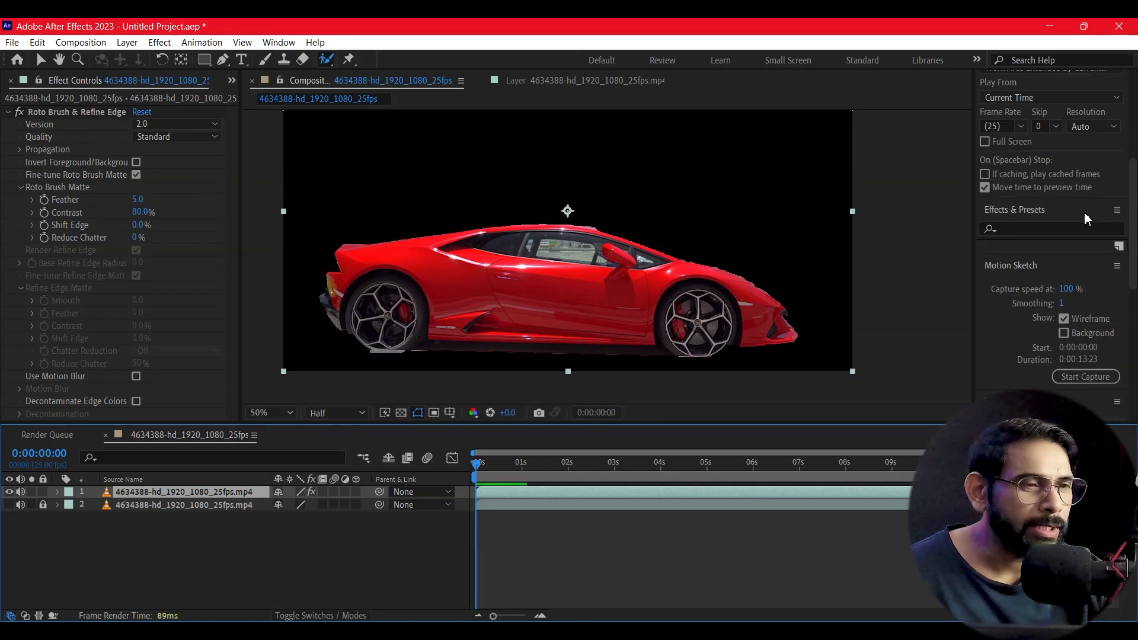
# Find 'hue' in Effects & Presets, apply Hue/Saturation to the car, and set Master Hue to +136°.
pyautogui.click(1028, 229)
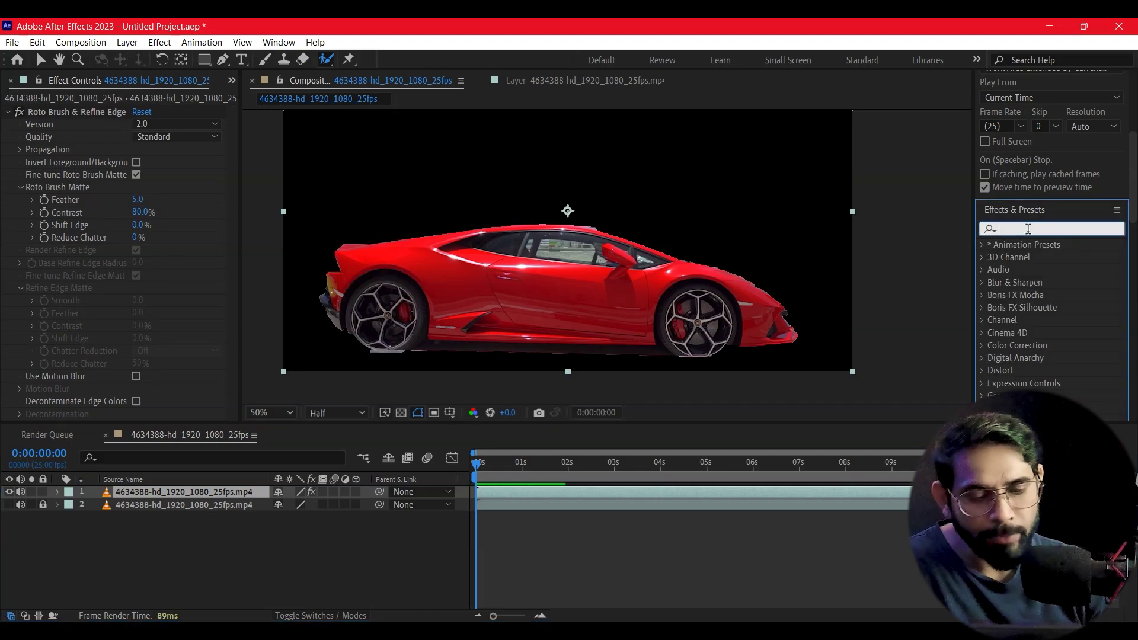
pyautogui.write('hue')
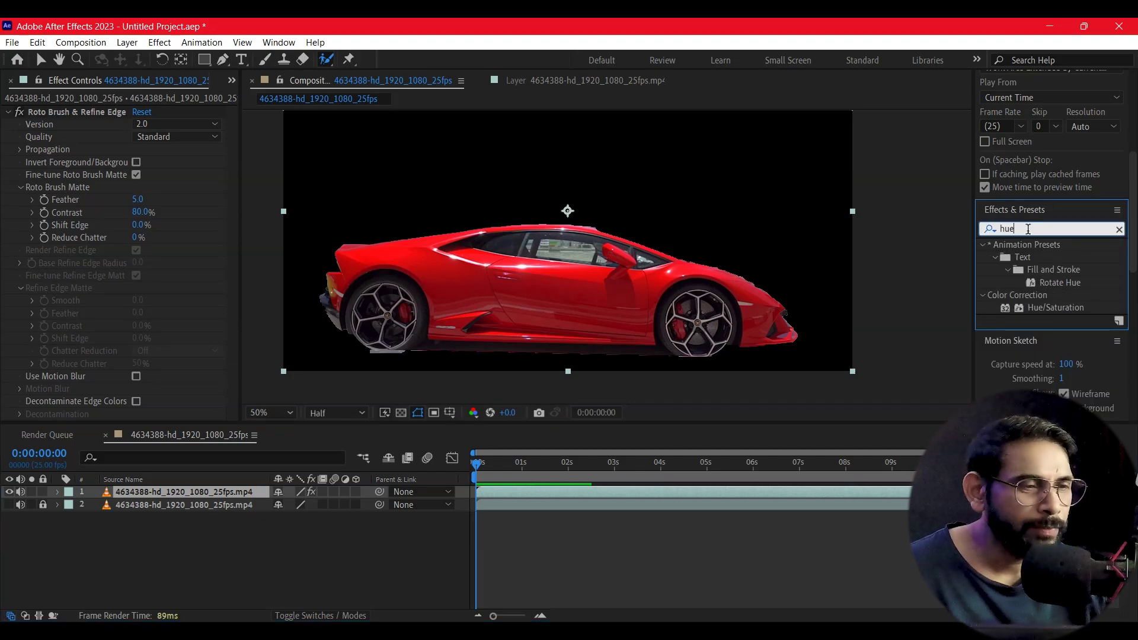
pyautogui.moveTo(1069, 308); pyautogui.dragTo(532, 304)
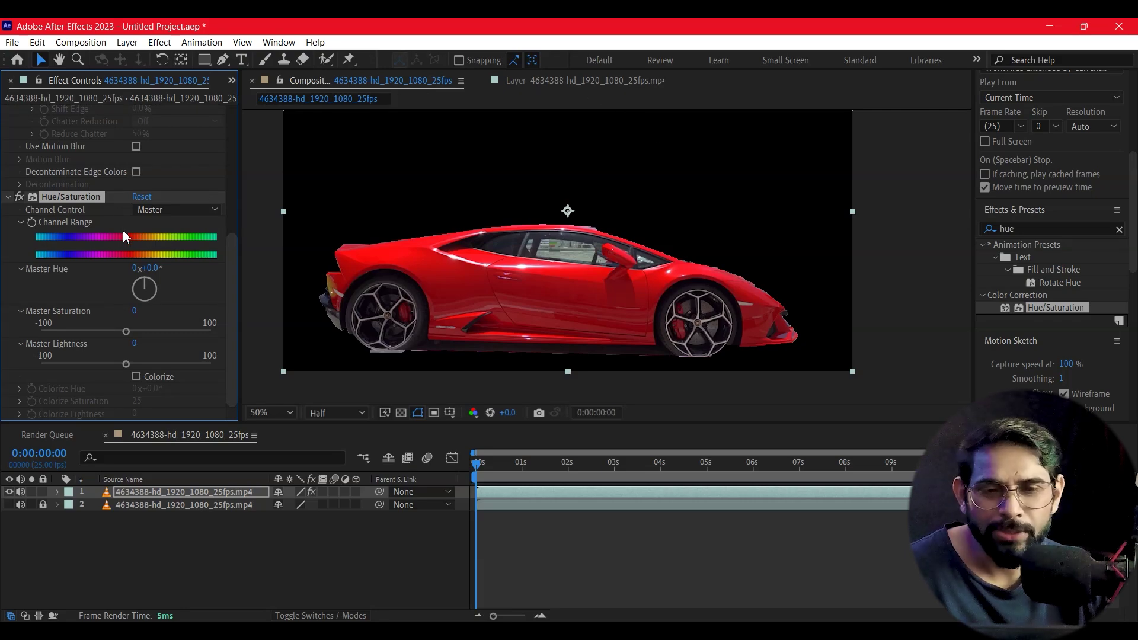
pyautogui.moveTo(145, 285); pyautogui.dragTo(186, 315)
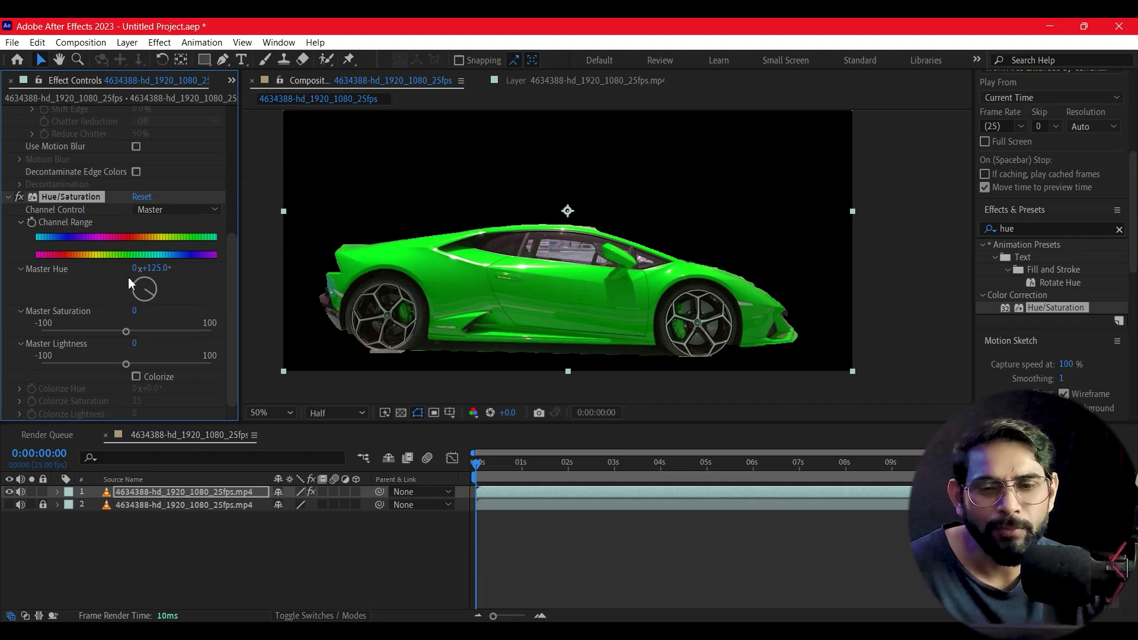
pyautogui.moveTo(158, 288)
pyautogui.mouseDown()
pyautogui.moveTo(130, 314)
pyautogui.moveTo(162, 308)
pyautogui.mouseUp()
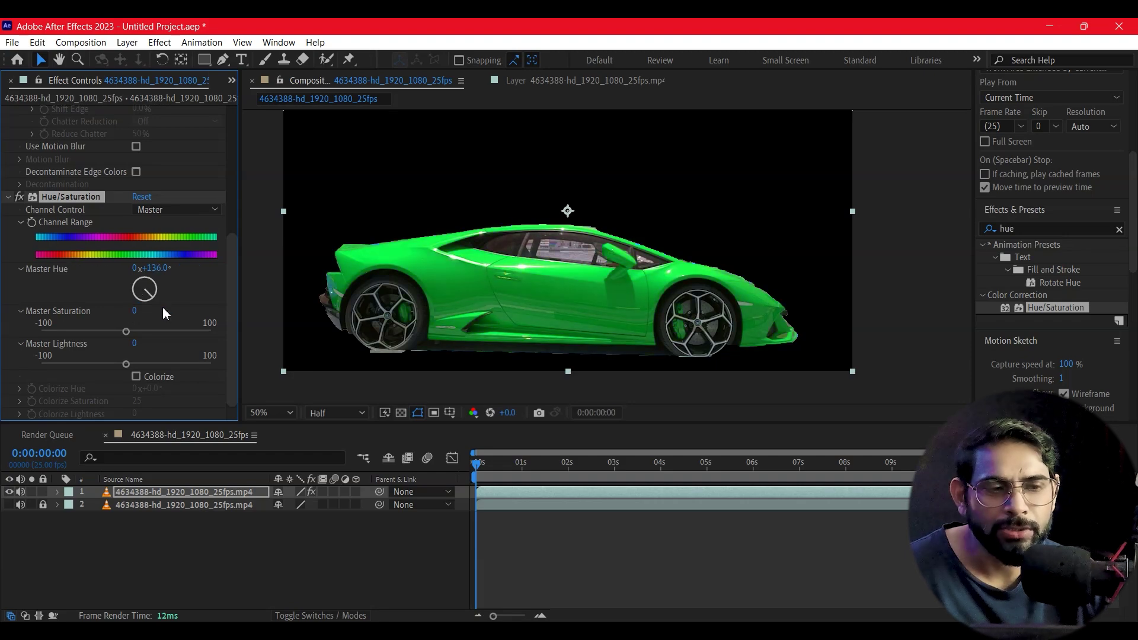
pyautogui.click(883, 272)
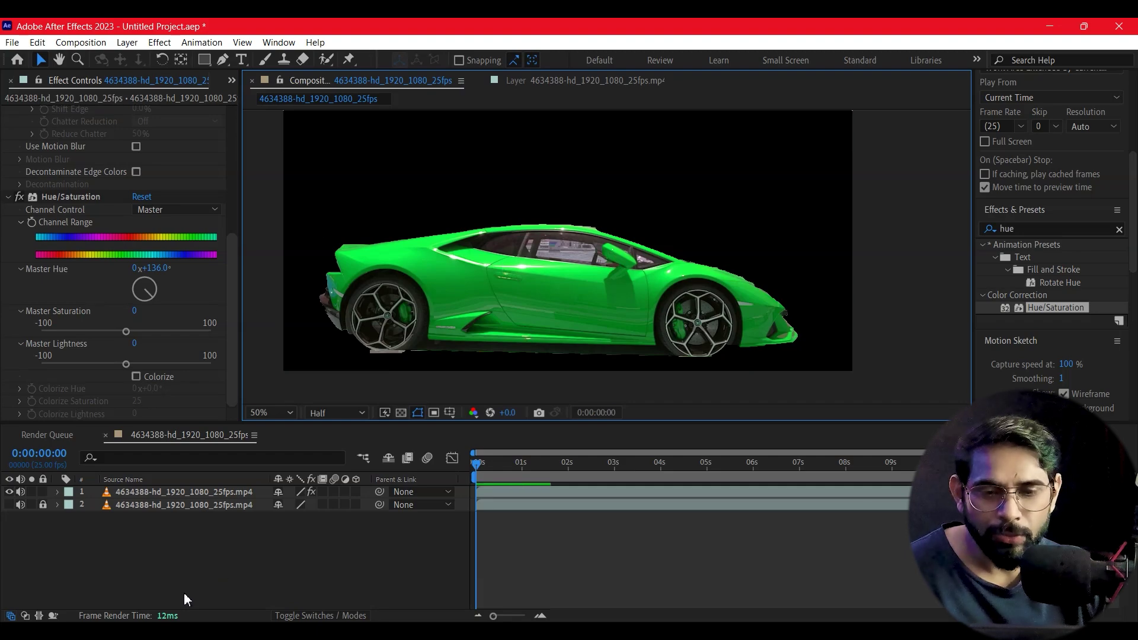
pyautogui.click(189, 492)
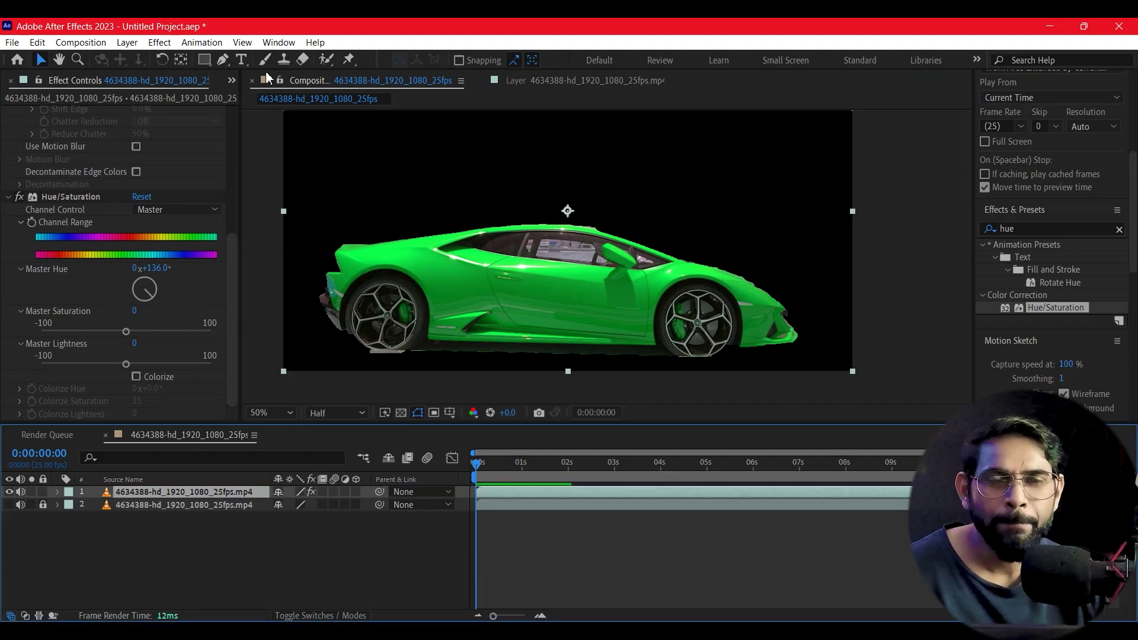
# Draw Mask 1 with the Pen tool, placing curved points around the car's front.
pyautogui.click(225, 60)
pyautogui.click(775, 358)
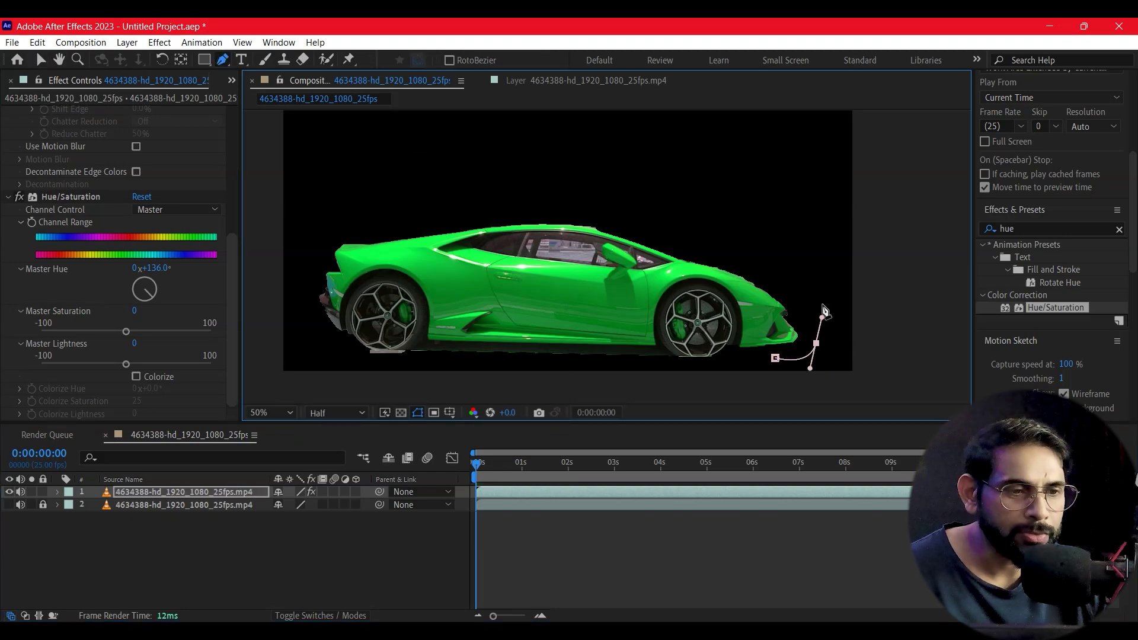
pyautogui.moveTo(797, 225); pyautogui.dragTo(771, 190)
pyautogui.click(755, 222)
pyautogui.moveTo(778, 263); pyautogui.dragTo(788, 274)
pyautogui.moveTo(804, 323); pyautogui.dragTo(810, 368)
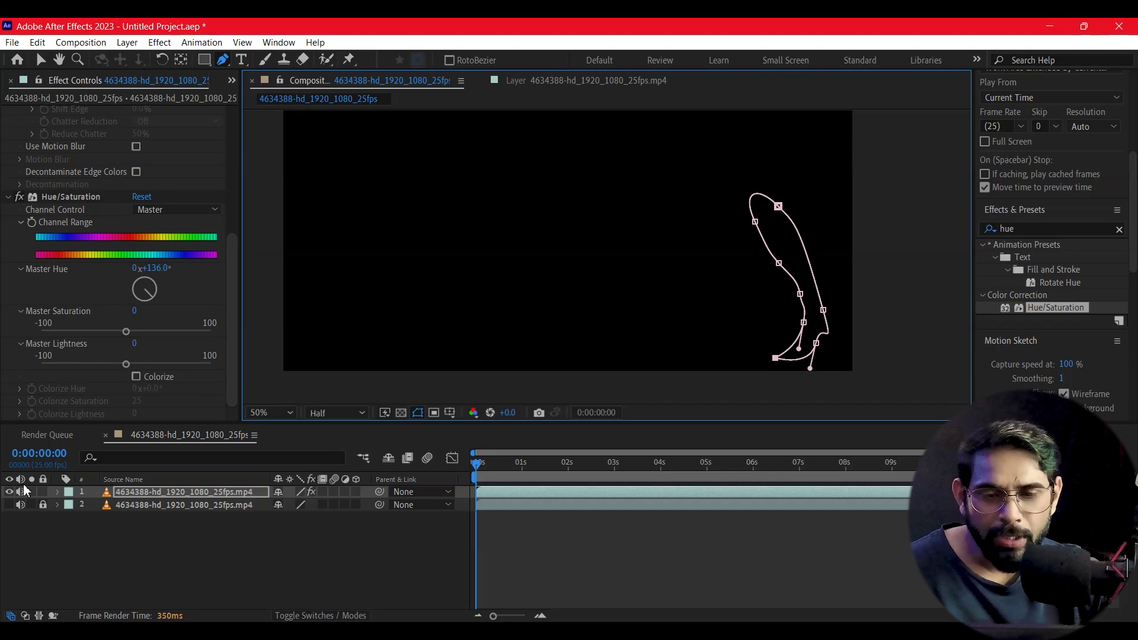
# Expand the layer's Masks in the timeline and set Mask 1 to Inverted.
pyautogui.click(57, 494)
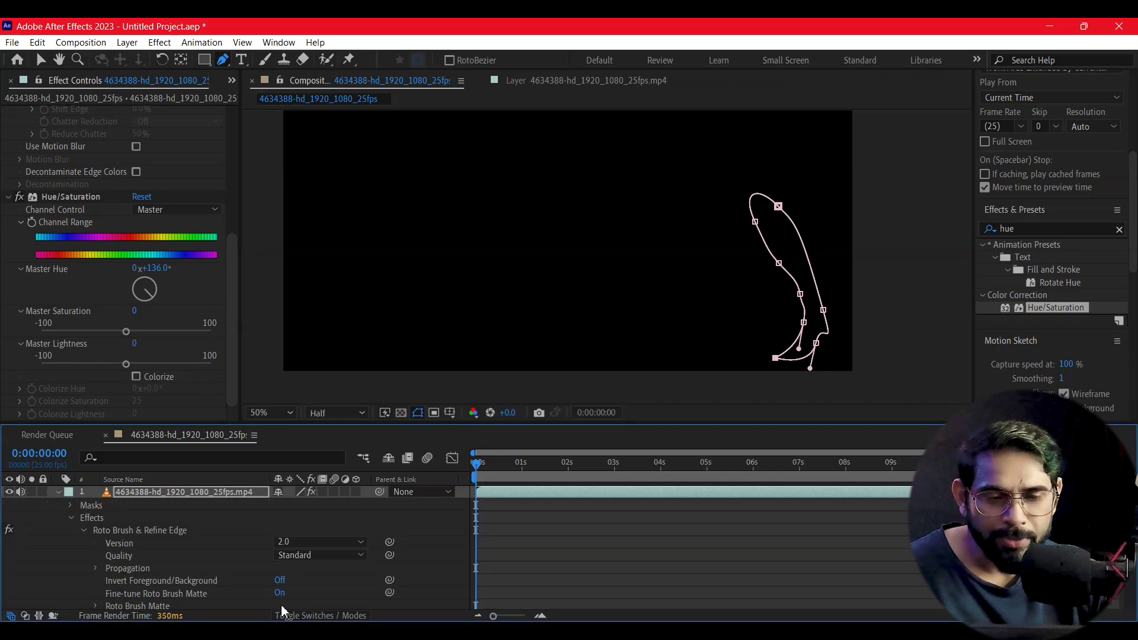
pyautogui.scroll(-3, 343, 587)
pyautogui.scroll(2, 207, 563)
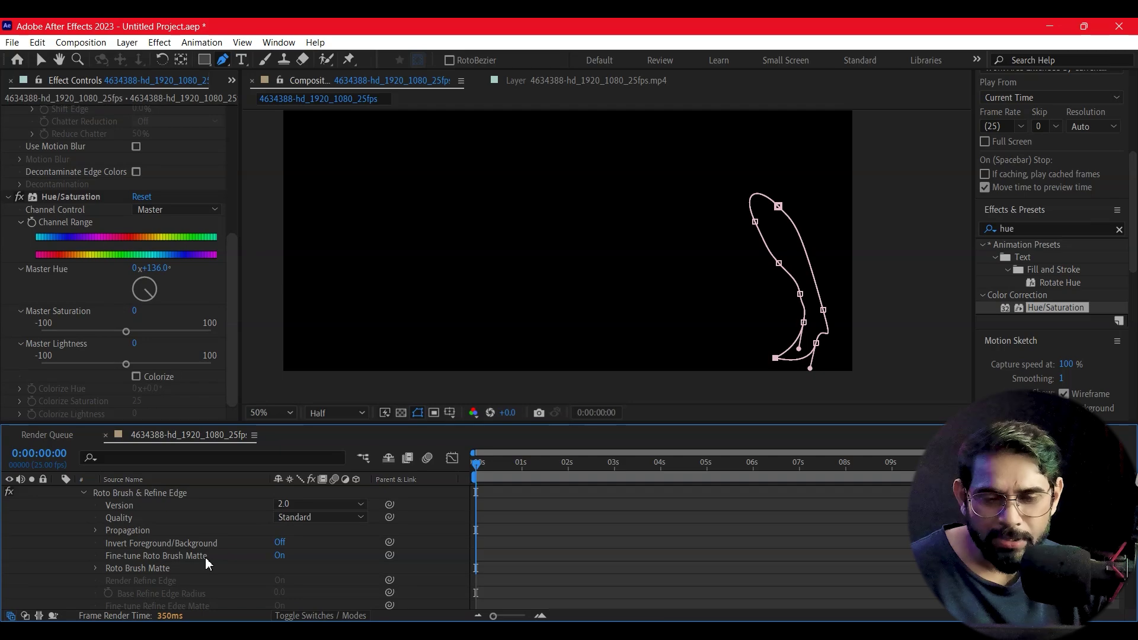
pyautogui.scroll(2, 145, 532)
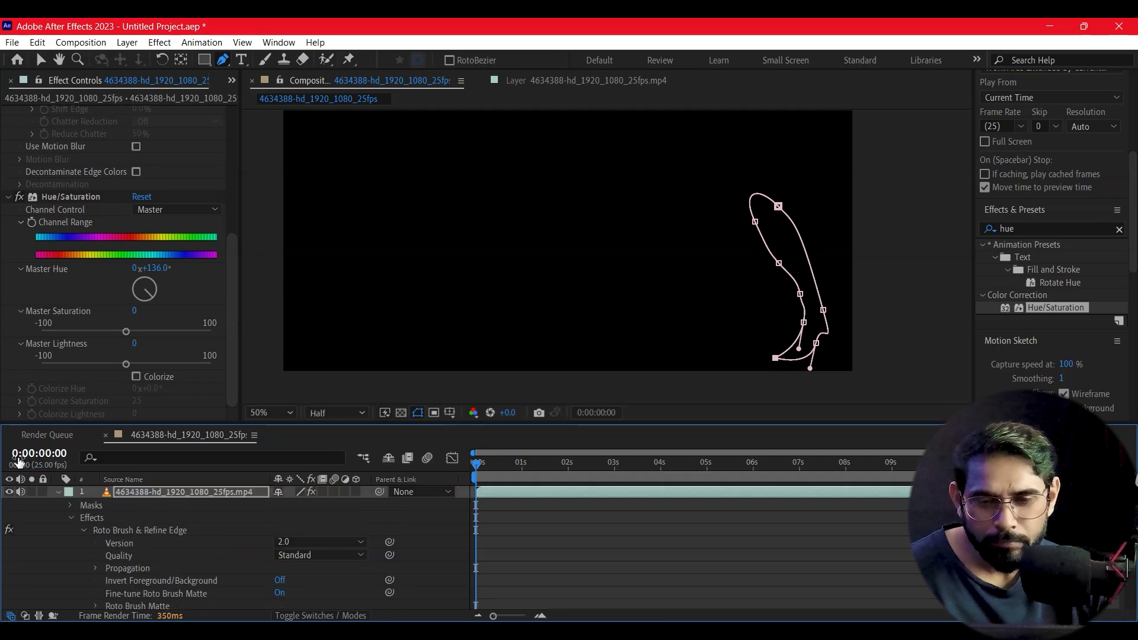
pyautogui.click(71, 505)
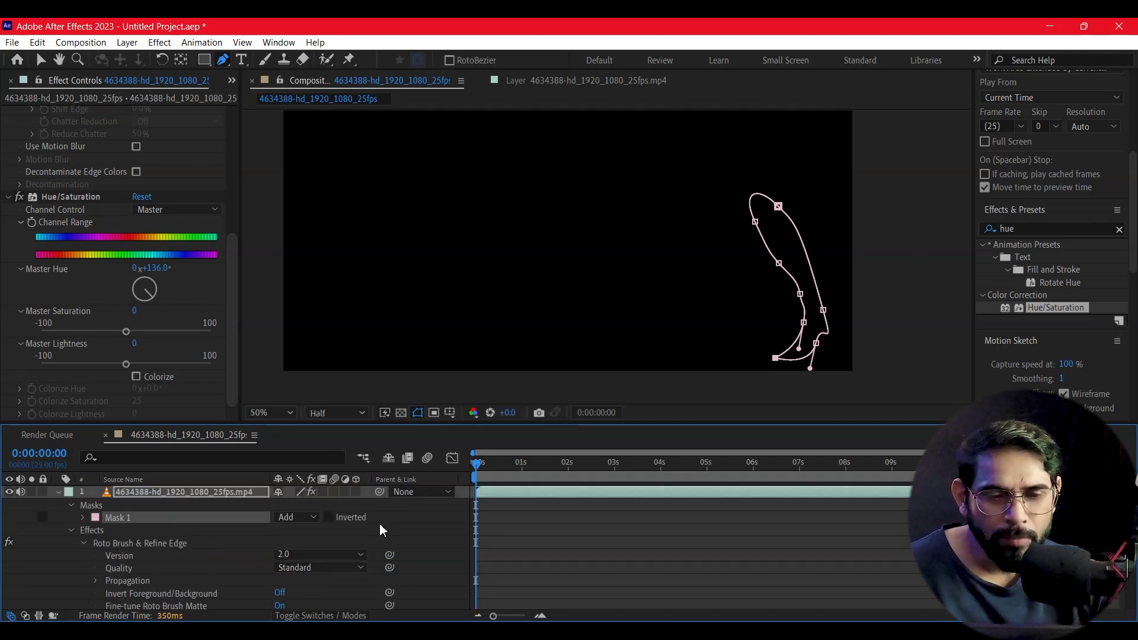
pyautogui.click(336, 524)
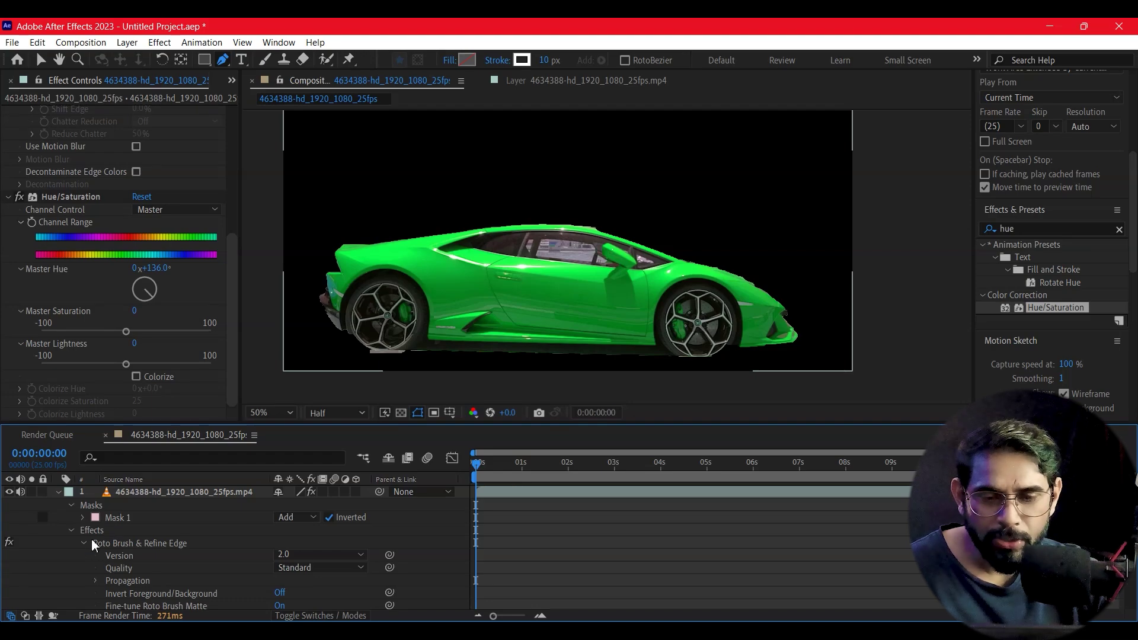
# Reveal Mask 1's path and set a starting Mask Path keyframe at 0 seconds.
pyautogui.moveTo(407, 424); pyautogui.dragTo(418, 356)
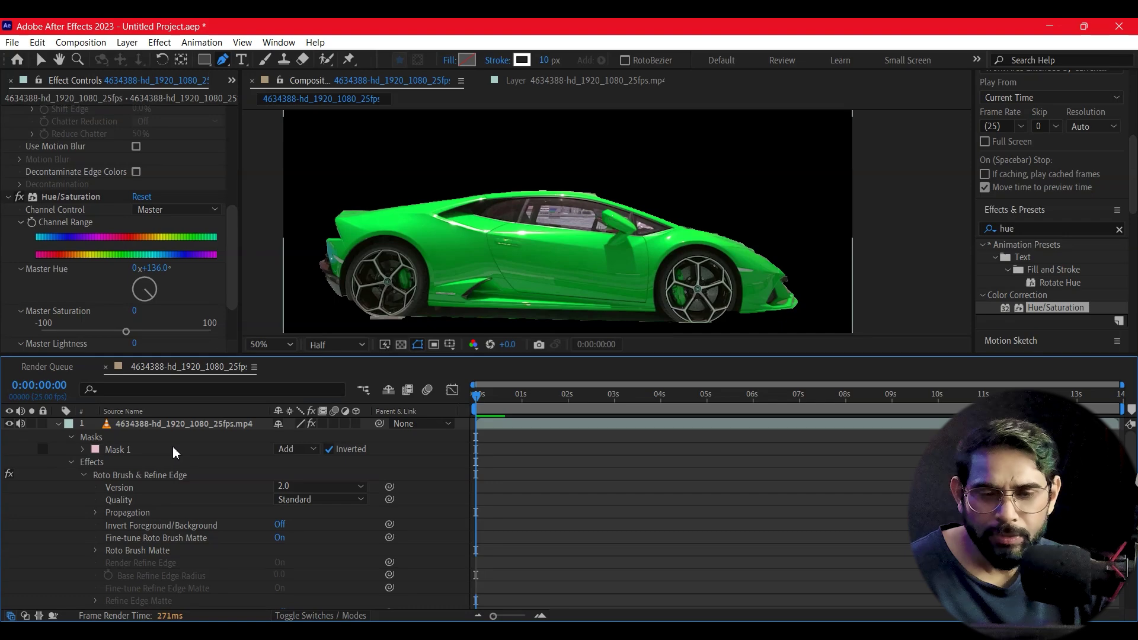
pyautogui.click(83, 450)
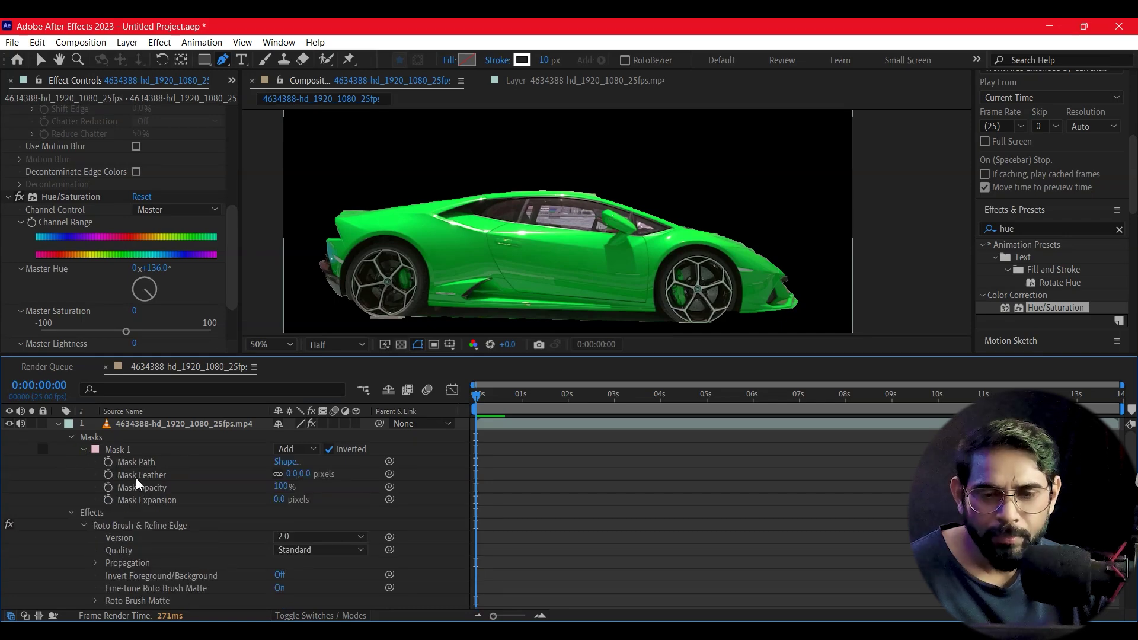
pyautogui.click(141, 463)
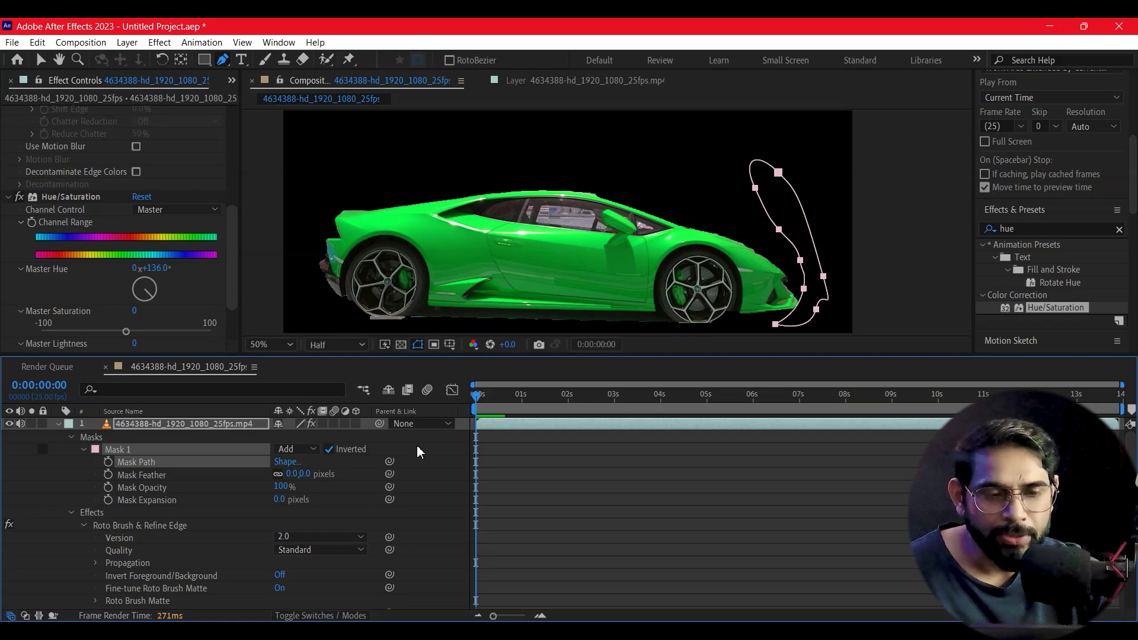
pyautogui.click(108, 462)
# At the two-second mark, reshape the mask vertices onto the car's front and wheel.
pyautogui.moveTo(478, 395); pyautogui.dragTo(568, 396)
pyautogui.press('v')
pyautogui.moveTo(771, 202); pyautogui.dragTo(761, 212)
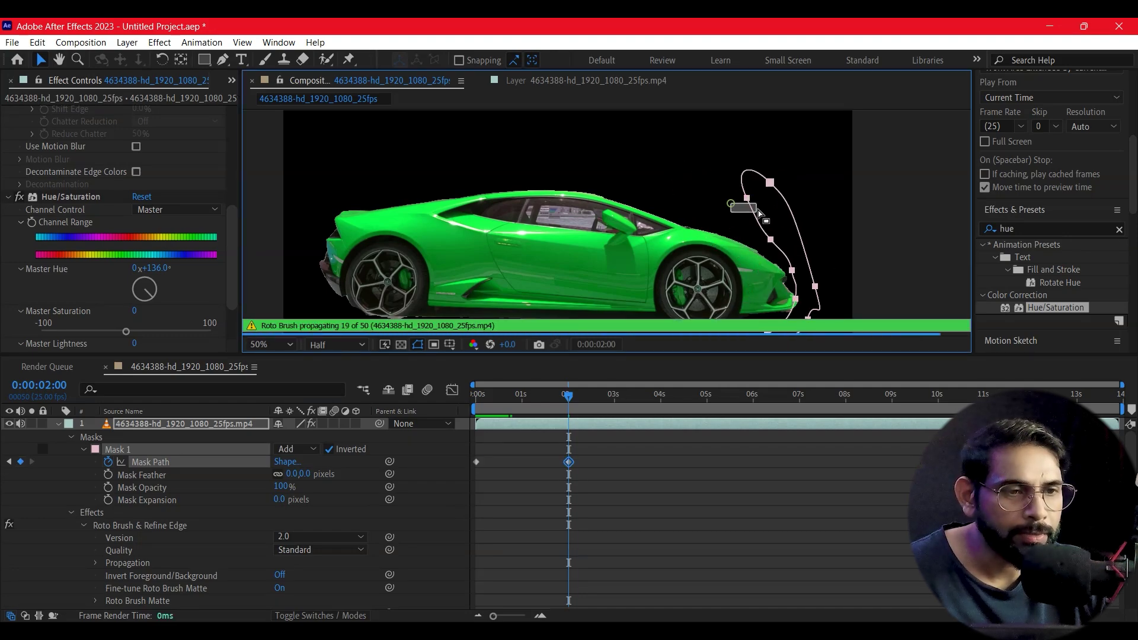
pyautogui.moveTo(747, 198); pyautogui.dragTo(708, 199)
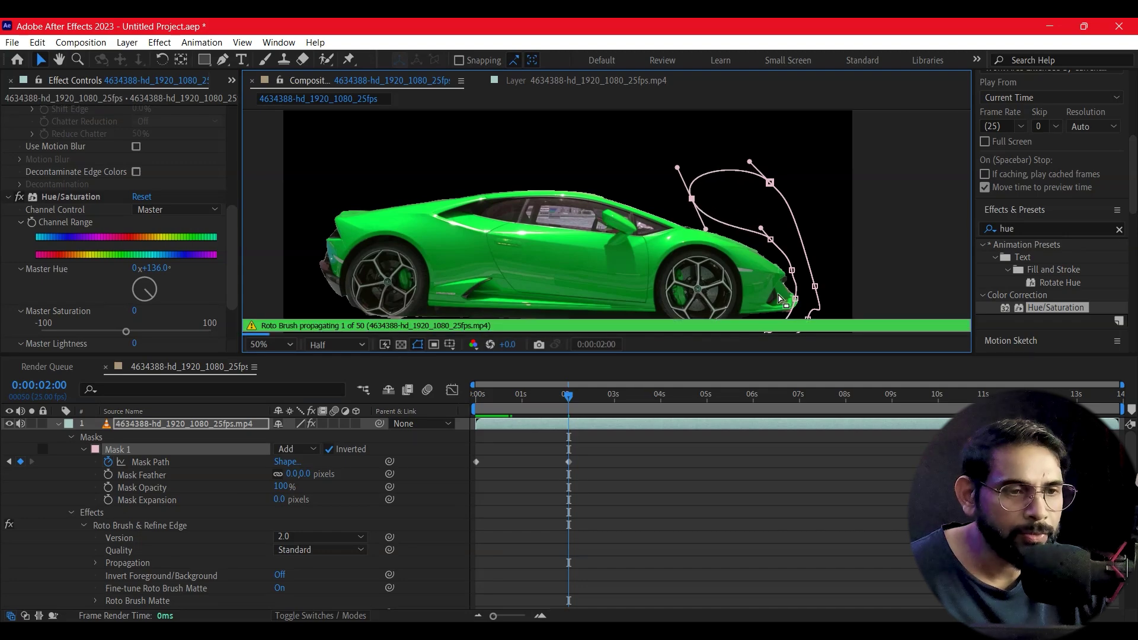
pyautogui.moveTo(792, 271); pyautogui.dragTo(734, 283)
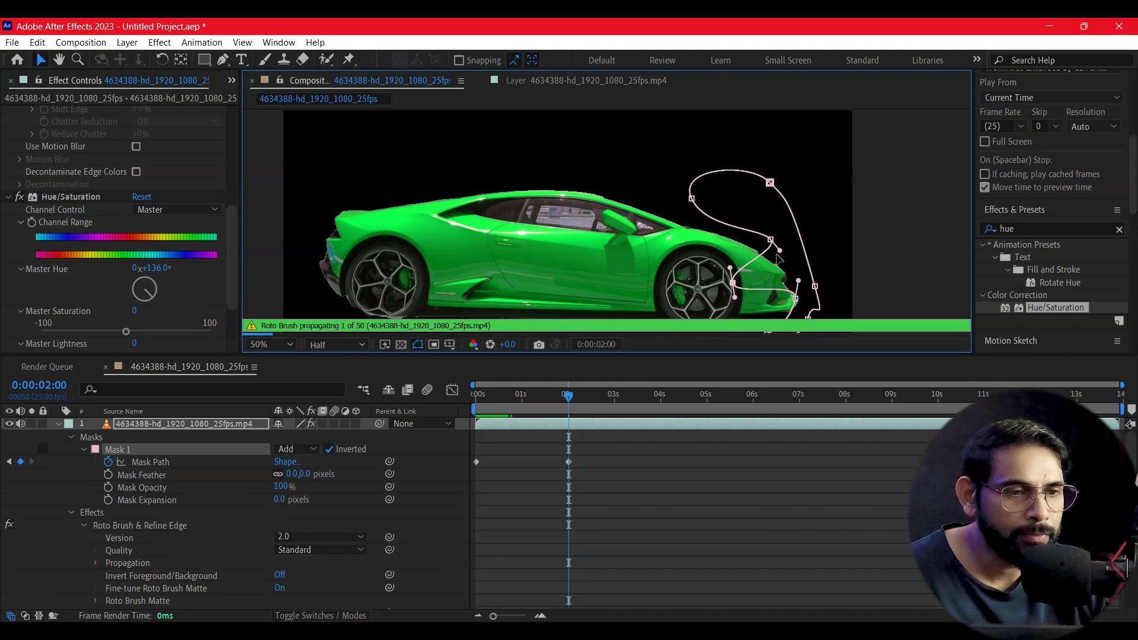
pyautogui.moveTo(771, 239); pyautogui.dragTo(711, 245)
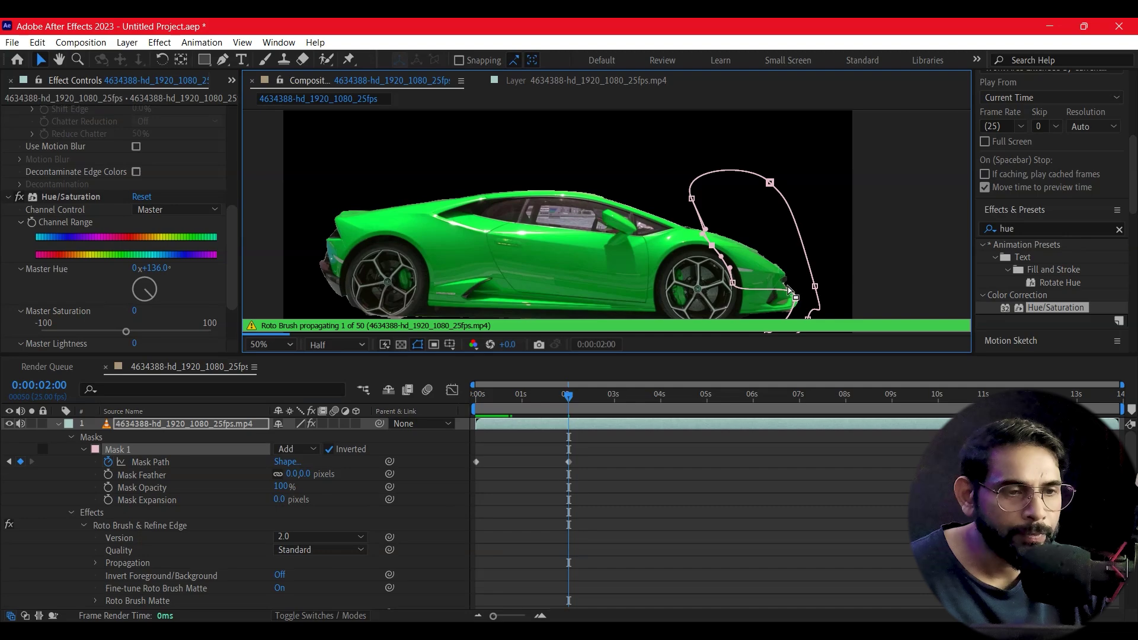
pyautogui.moveTo(795, 299); pyautogui.dragTo(719, 305)
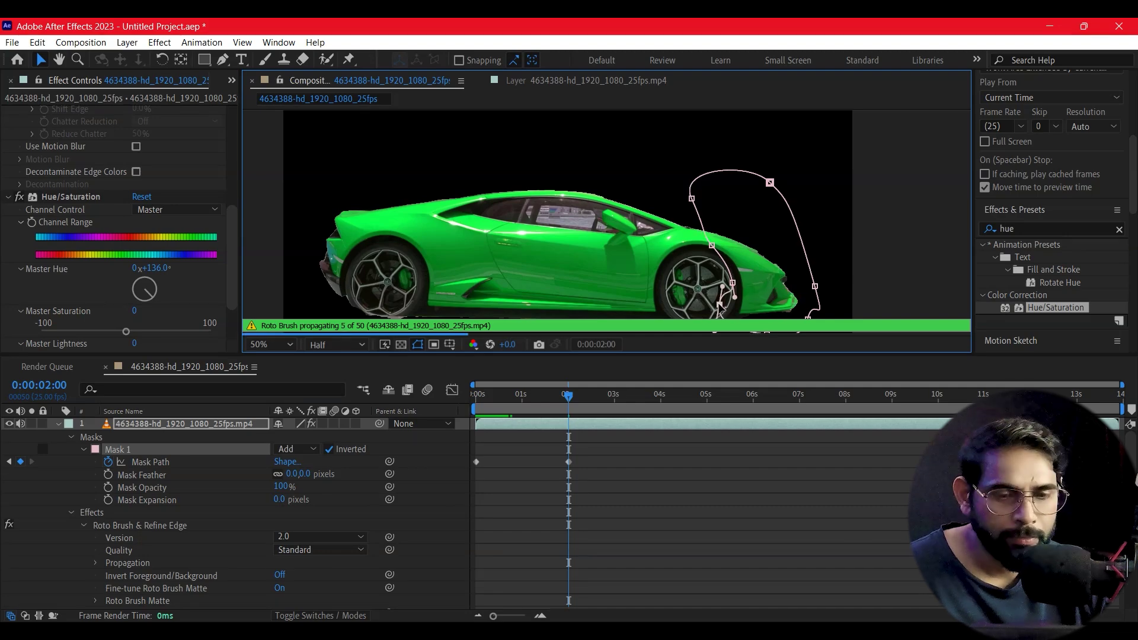
pyautogui.scroll(-1, 744, 312)
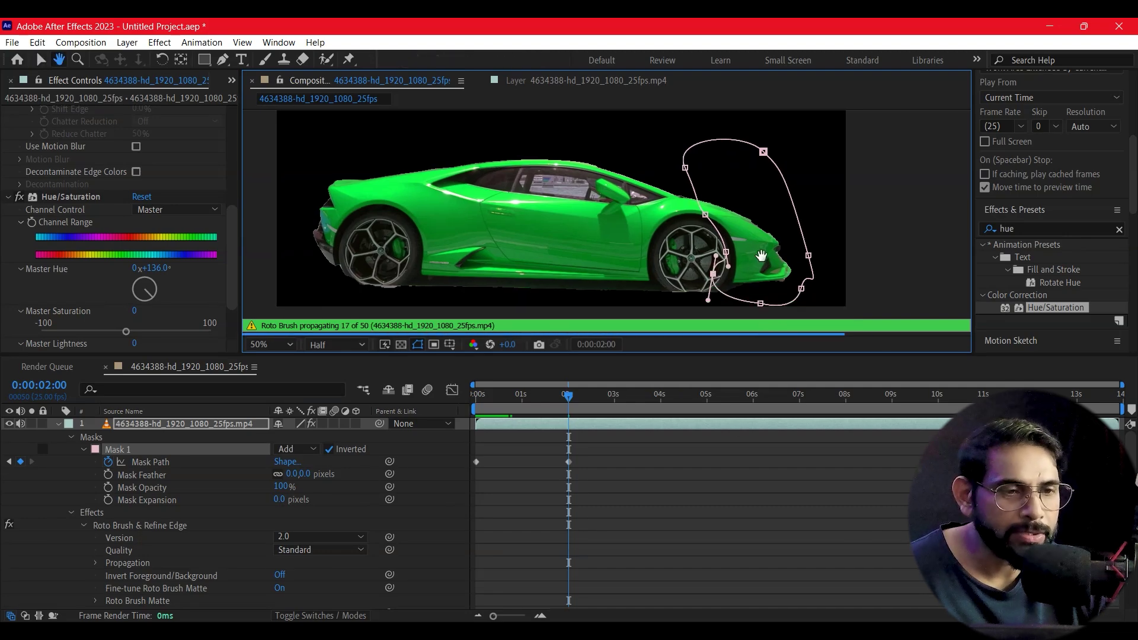
# Turn off mask inversion and scrub to check the early mask movement.
pyautogui.hotkey('ctrl', 'shift', 'i')
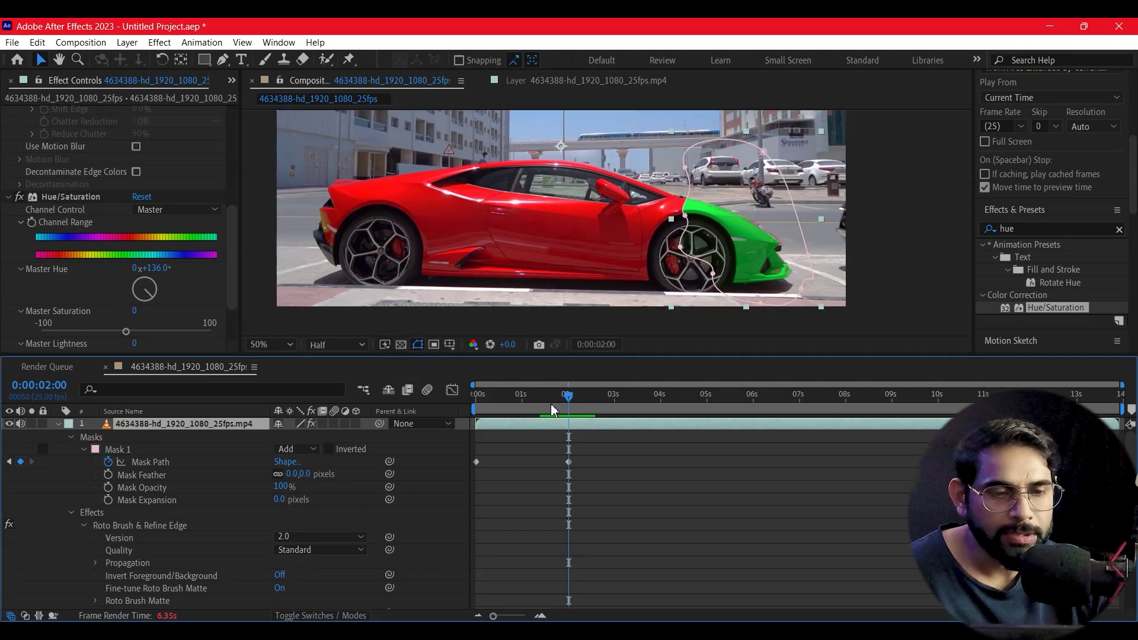
pyautogui.moveTo(557, 400)
pyautogui.mouseDown()
pyautogui.moveTo(509, 419)
pyautogui.moveTo(578, 418)
pyautogui.mouseUp()
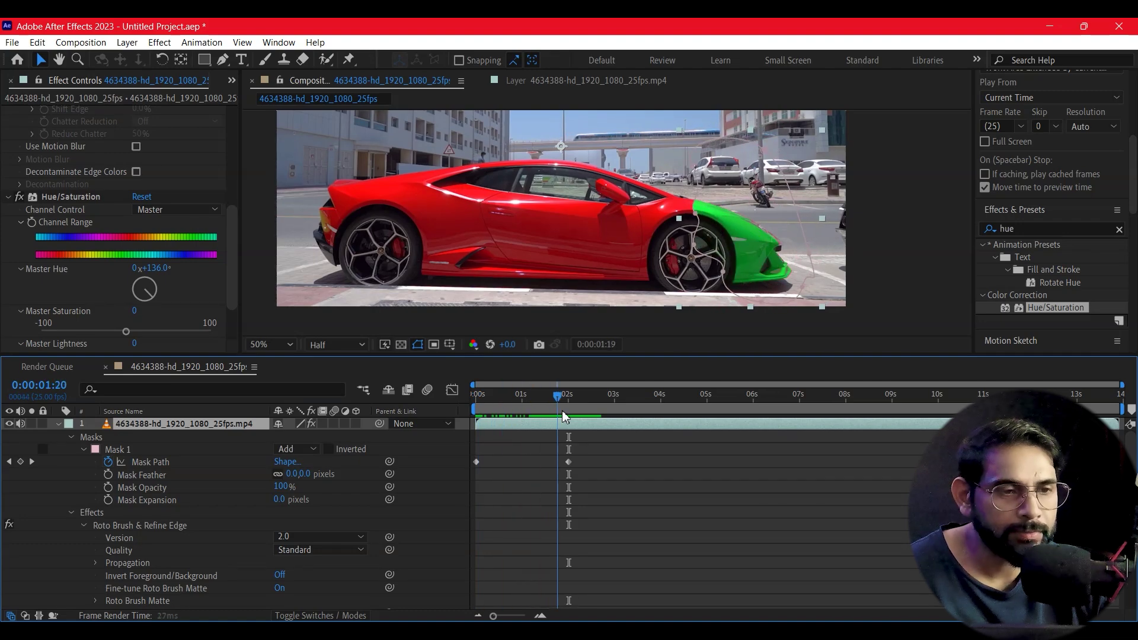
pyautogui.moveTo(584, 418); pyautogui.dragTo(668, 422)
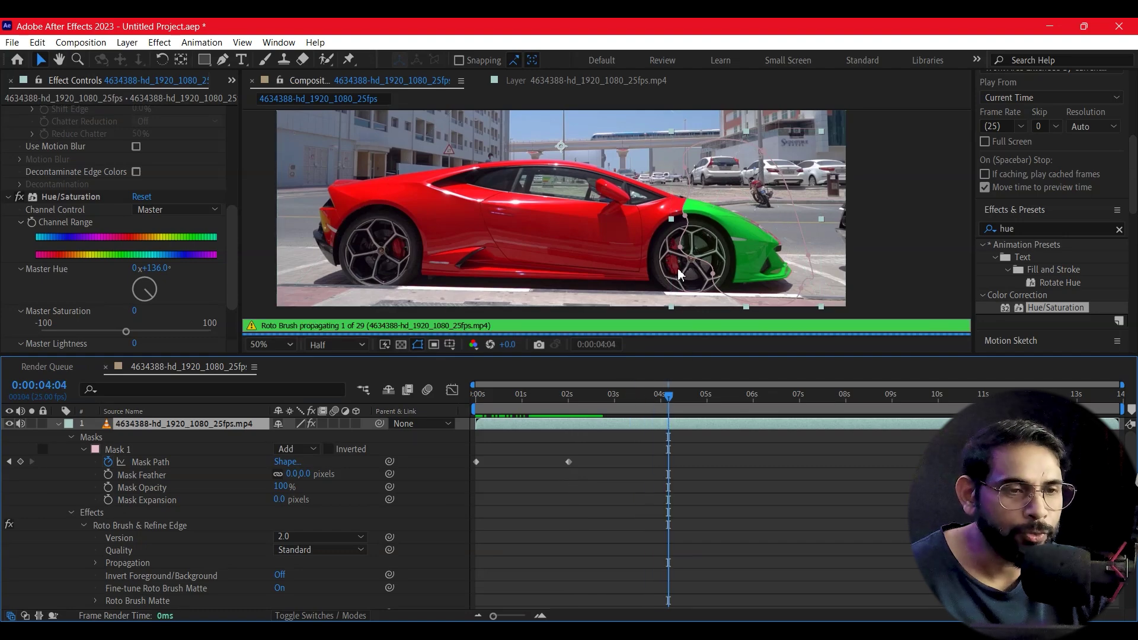
# At four seconds, pull the mask outline back over the bonnet and door.
pyautogui.click(145, 462)
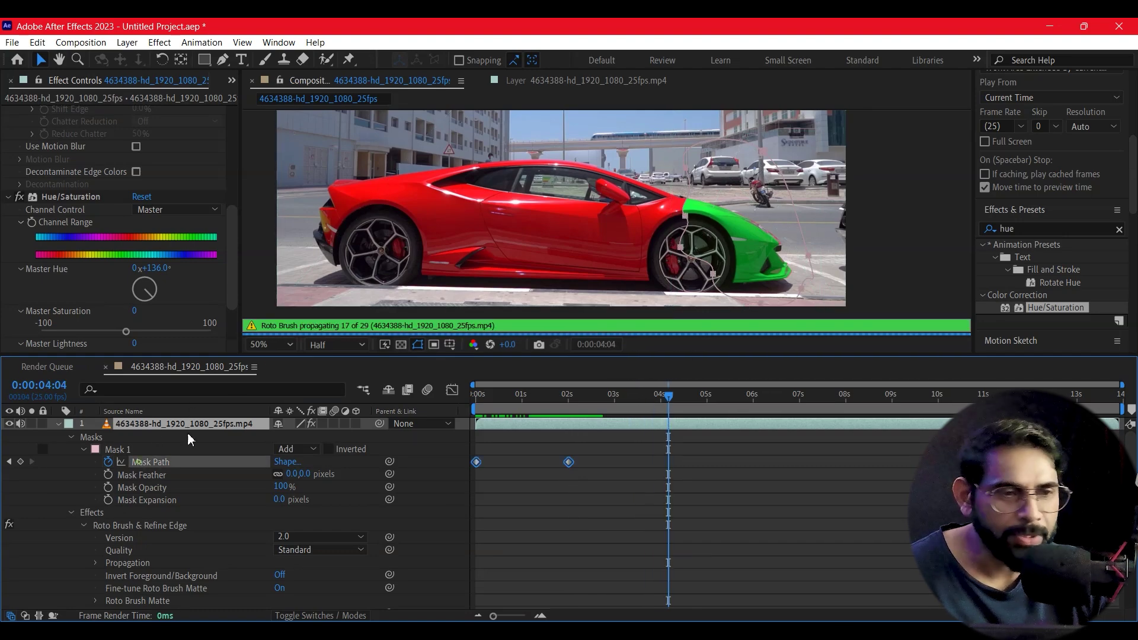
pyautogui.moveTo(698, 222); pyautogui.dragTo(683, 219)
pyautogui.hotkey('ctrl', 'z')
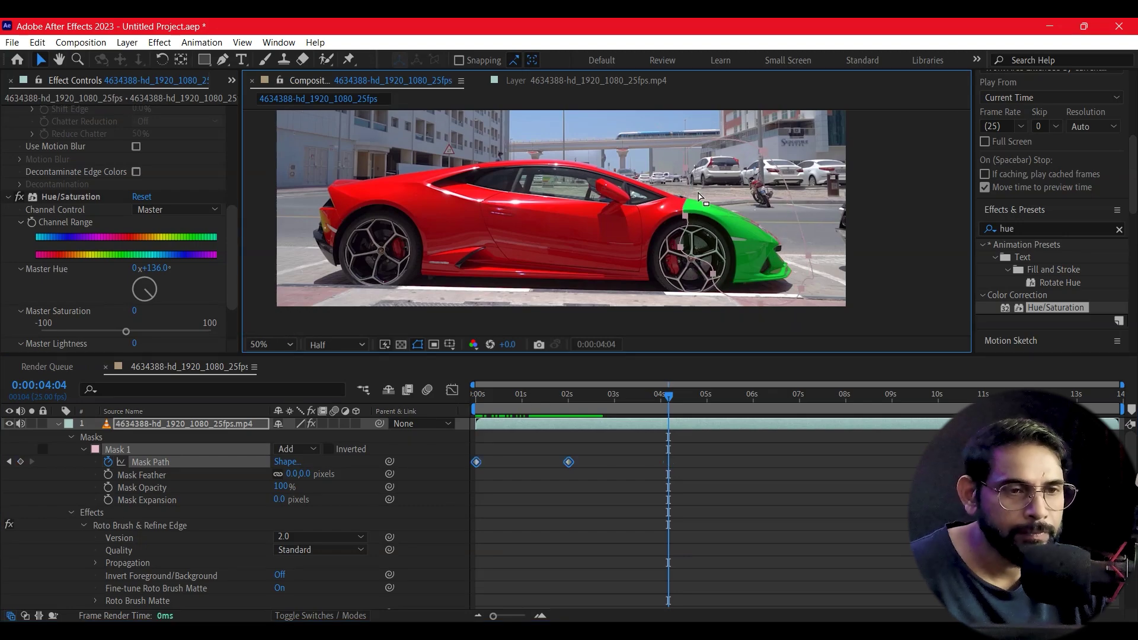
pyautogui.moveTo(695, 173)
pyautogui.mouseDown()
pyautogui.moveTo(648, 179)
pyautogui.moveTo(584, 217)
pyautogui.mouseUp()
pyautogui.moveTo(680, 247); pyautogui.dragTo(581, 264)
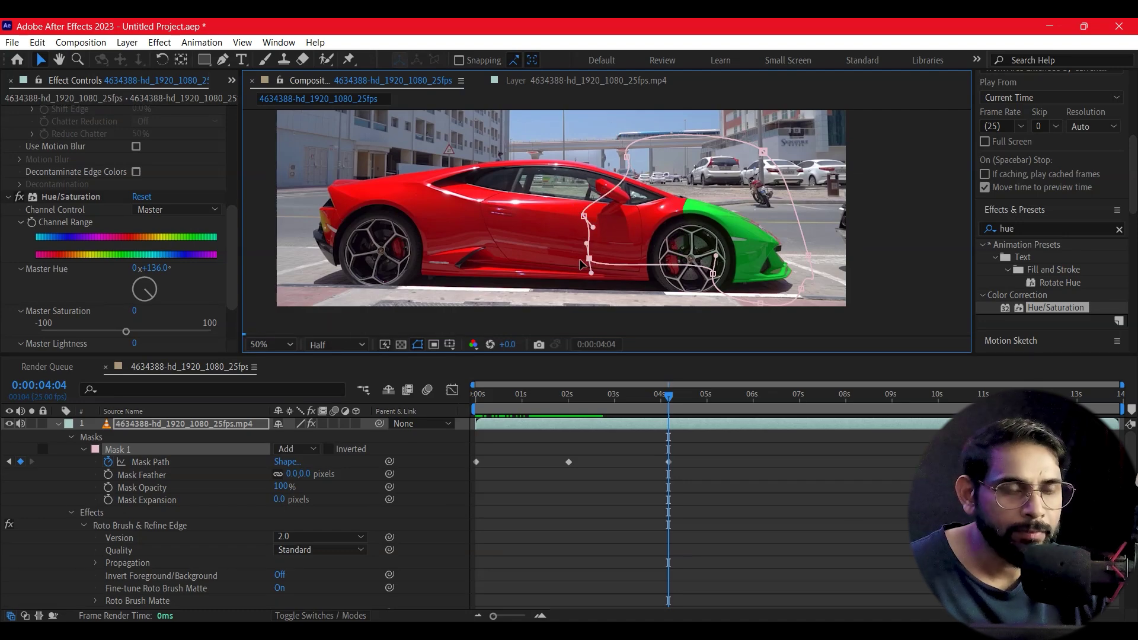
pyautogui.moveTo(713, 275); pyautogui.dragTo(587, 293)
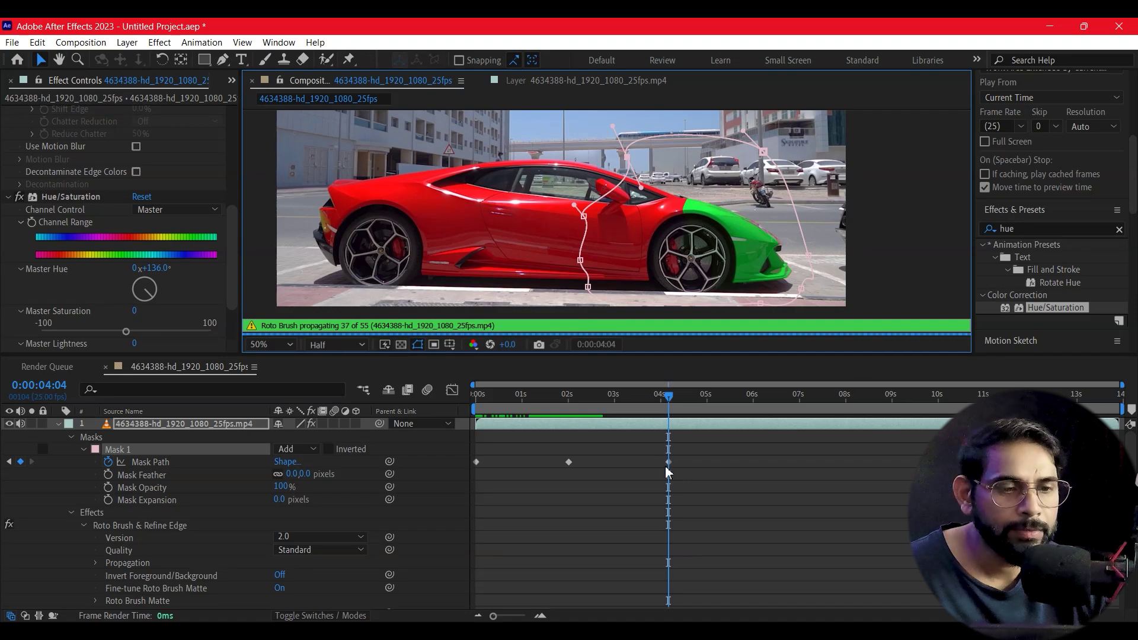
# At about six and a half seconds, extend the mask further toward the rear.
pyautogui.moveTo(668, 395); pyautogui.dragTo(786, 405)
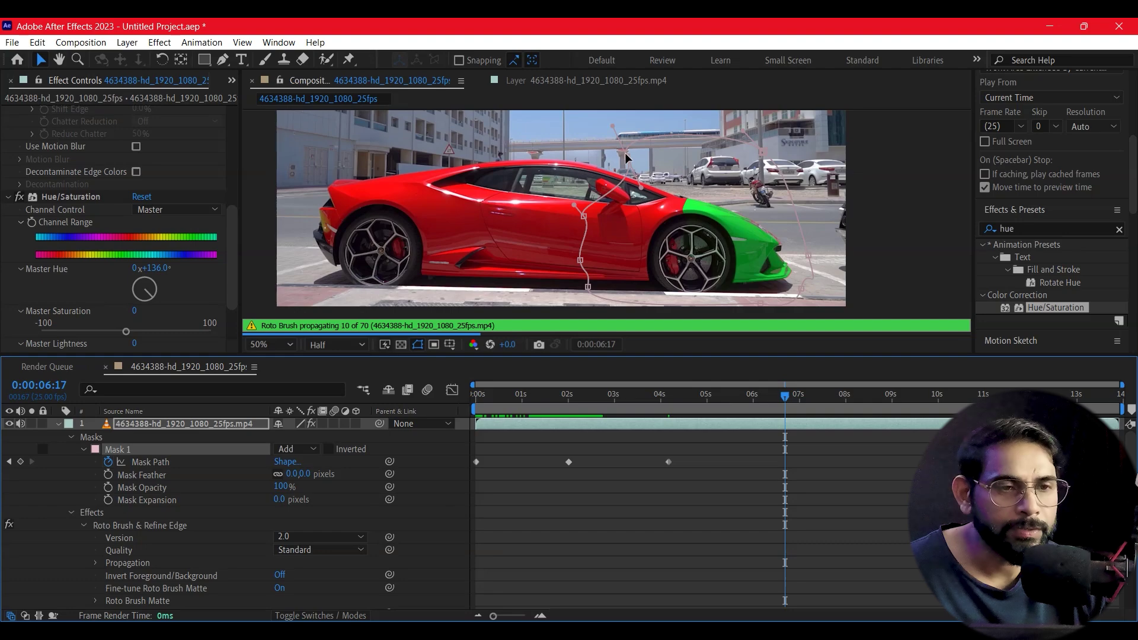
pyautogui.moveTo(626, 164)
pyautogui.mouseDown()
pyautogui.moveTo(607, 202)
pyautogui.moveTo(495, 225)
pyautogui.mouseUp()
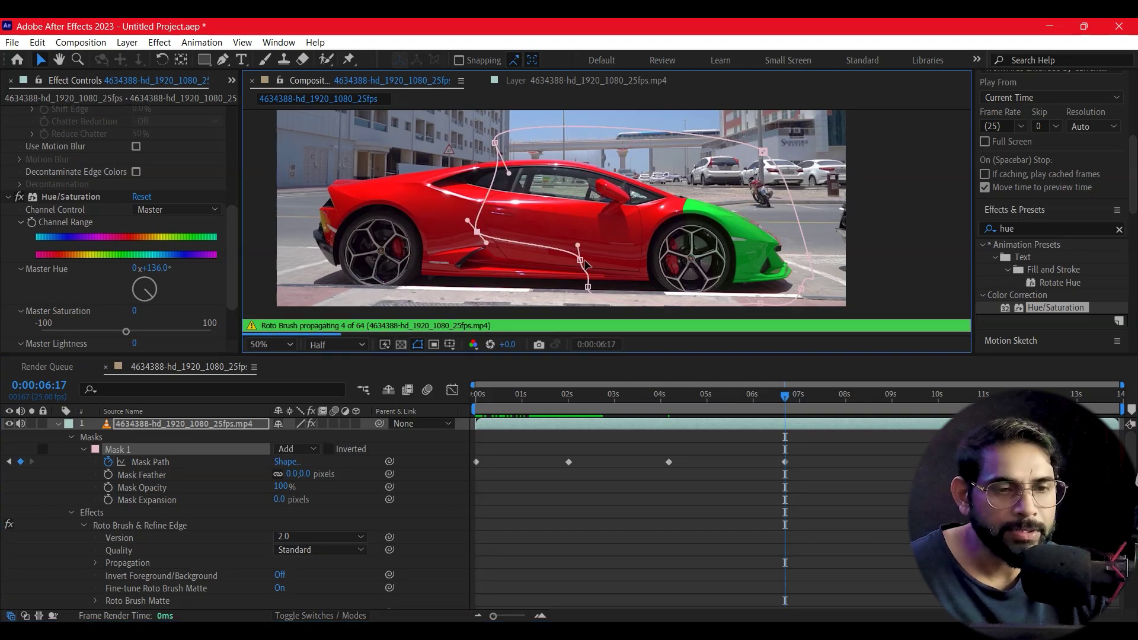
pyautogui.moveTo(580, 258); pyautogui.dragTo(471, 272)
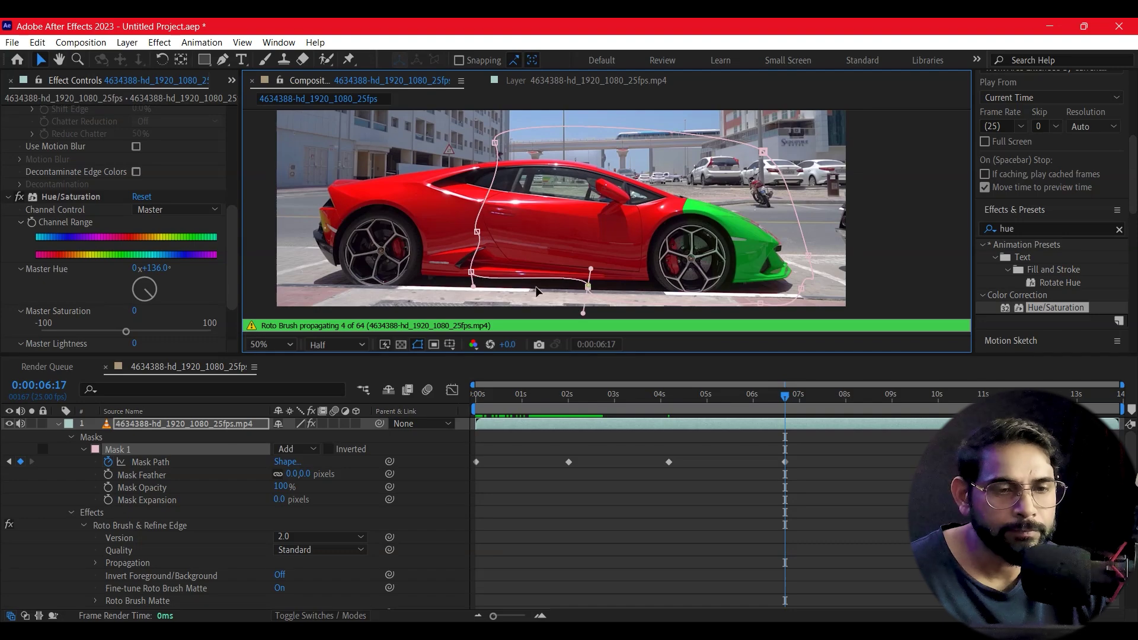
pyautogui.moveTo(536, 290); pyautogui.dragTo(498, 288)
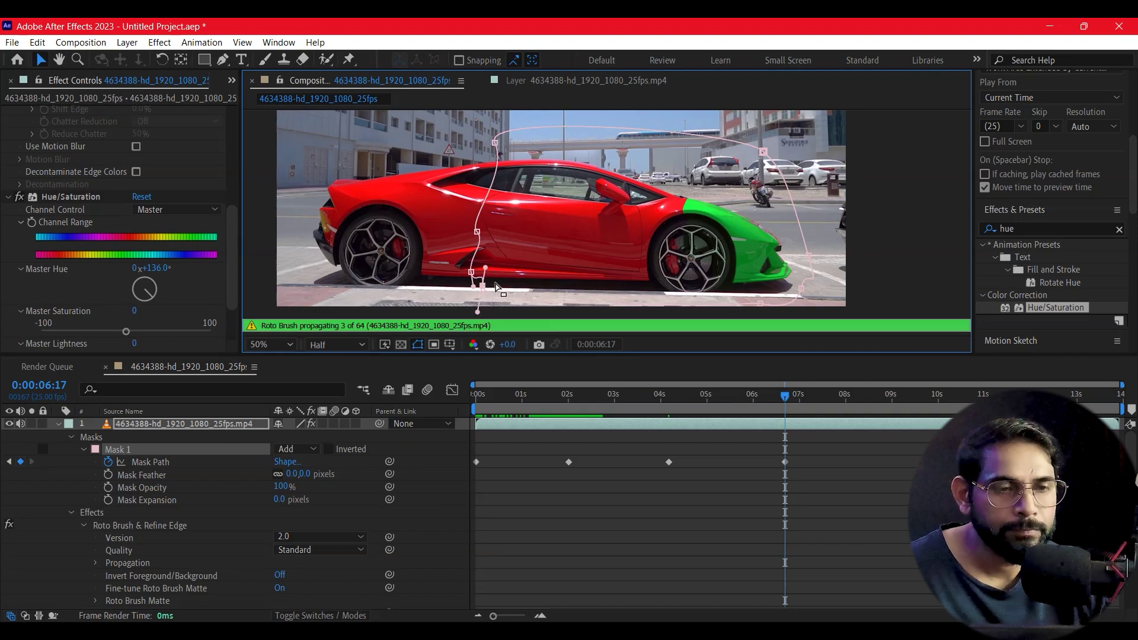
# At about 8:20, push the mask edges toward the rear wheel.
pyautogui.moveTo(786, 395); pyautogui.dragTo(883, 395)
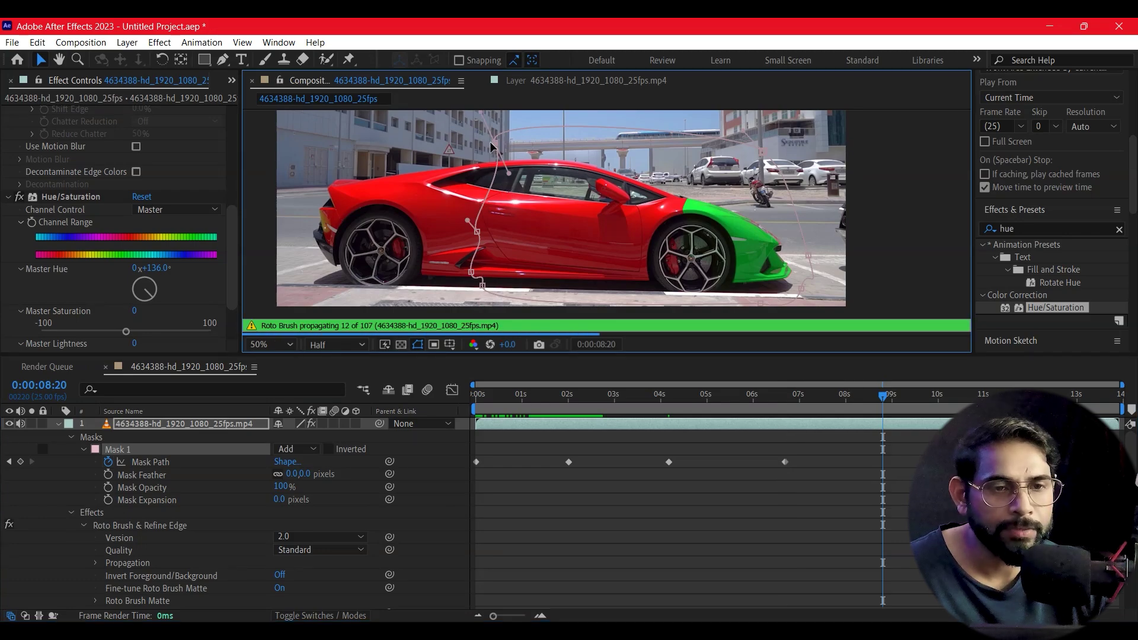
pyautogui.moveTo(494, 143); pyautogui.dragTo(403, 156)
pyautogui.moveTo(466, 242)
pyautogui.mouseDown()
pyautogui.moveTo(476, 233)
pyautogui.moveTo(414, 221)
pyautogui.mouseUp()
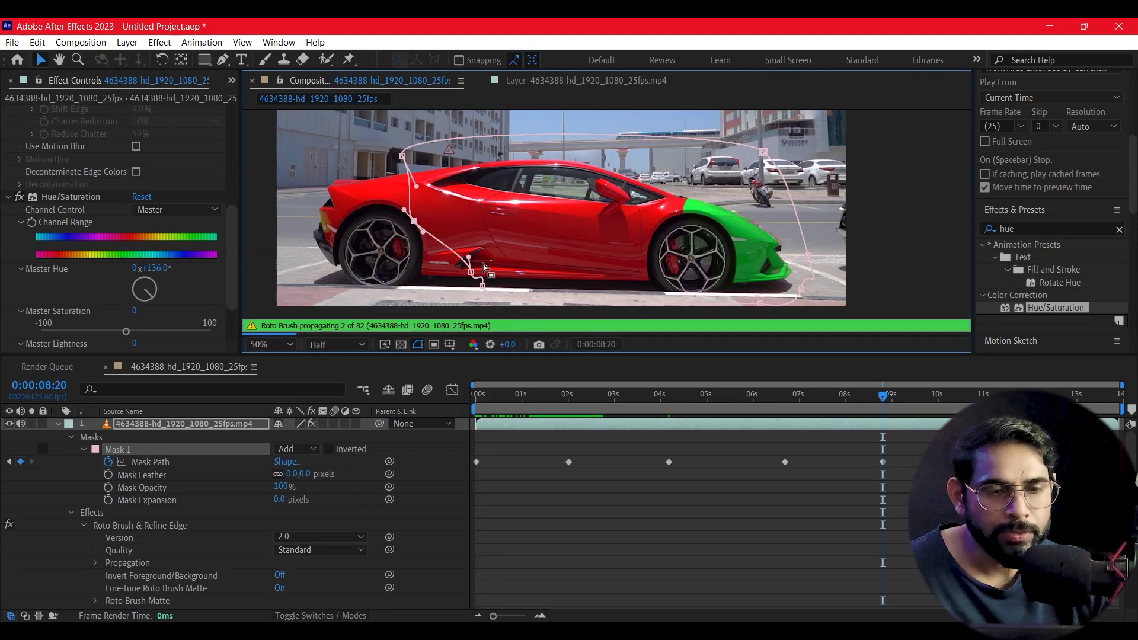
pyautogui.moveTo(478, 270)
pyautogui.mouseDown()
pyautogui.moveTo(433, 262)
pyautogui.moveTo(431, 287)
pyautogui.mouseUp()
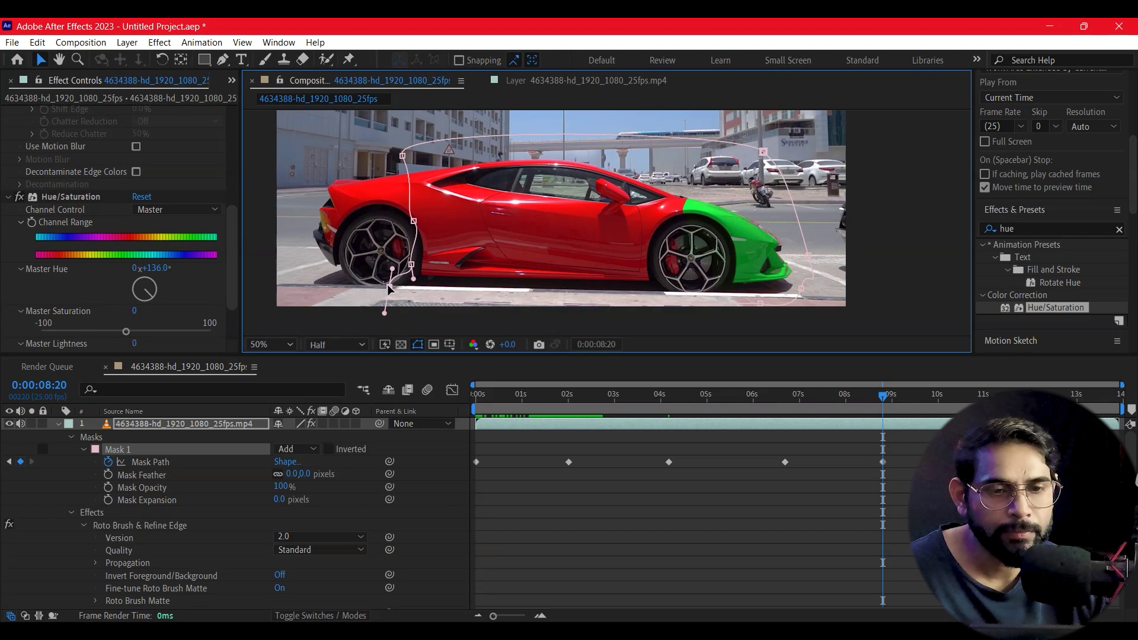
pyautogui.moveTo(392, 288); pyautogui.dragTo(386, 286)
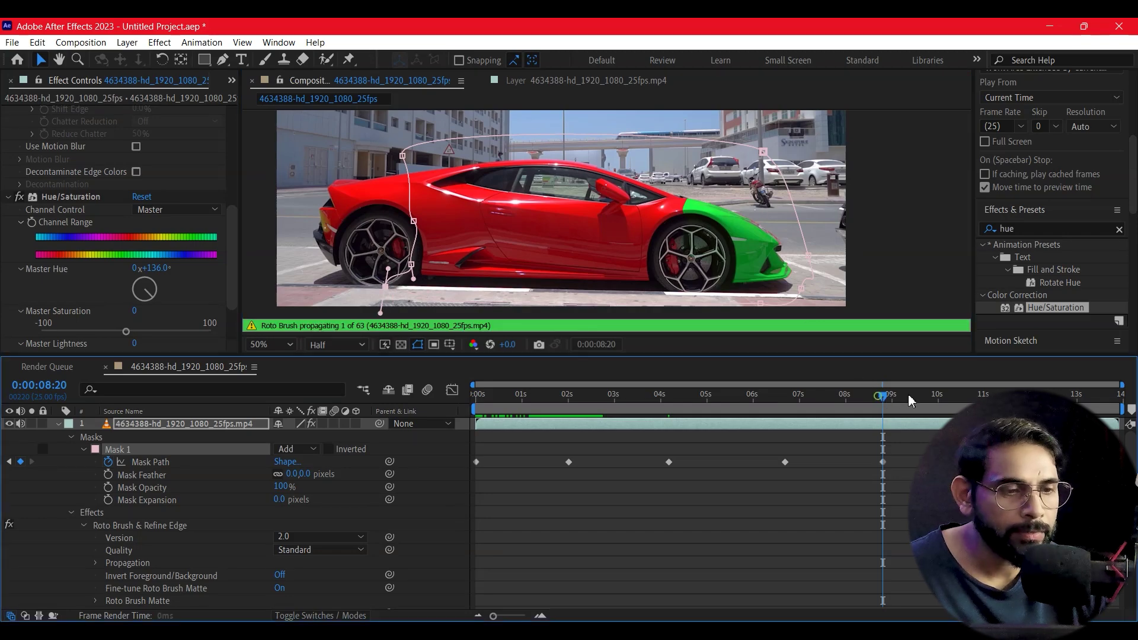
# At about eleven seconds, add a mask point and stretch the mask past the rear bumper.
pyautogui.moveTo(905, 400); pyautogui.dragTo(970, 394)
pyautogui.click(409, 171)
pyautogui.moveTo(403, 156); pyautogui.dragTo(289, 156)
pyautogui.moveTo(414, 220); pyautogui.dragTo(296, 237)
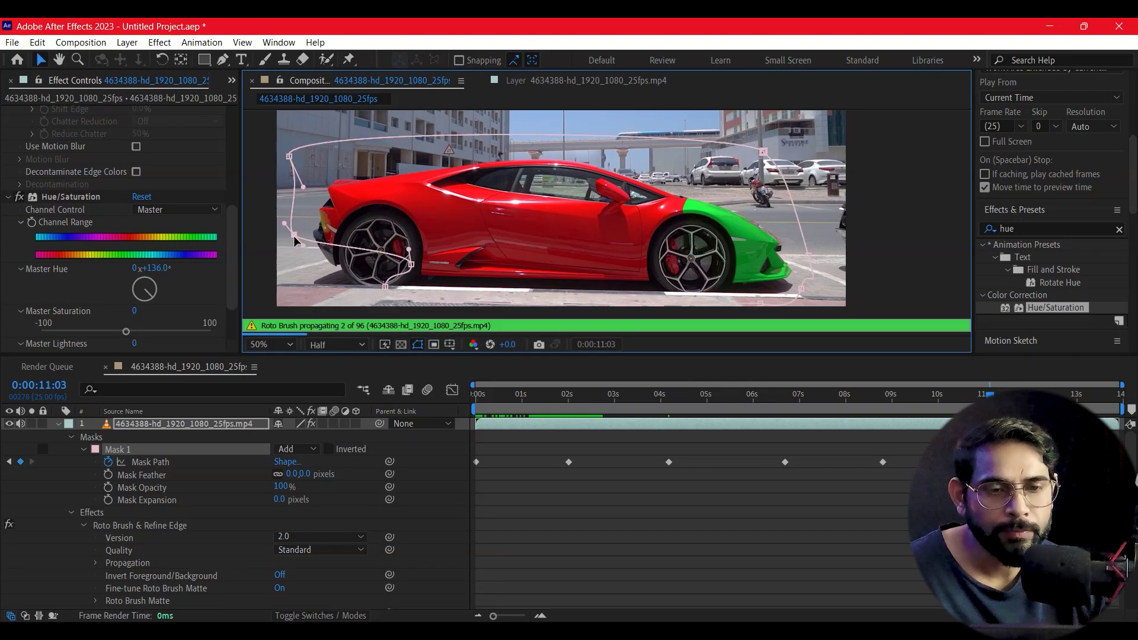
pyautogui.moveTo(411, 264); pyautogui.dragTo(351, 289)
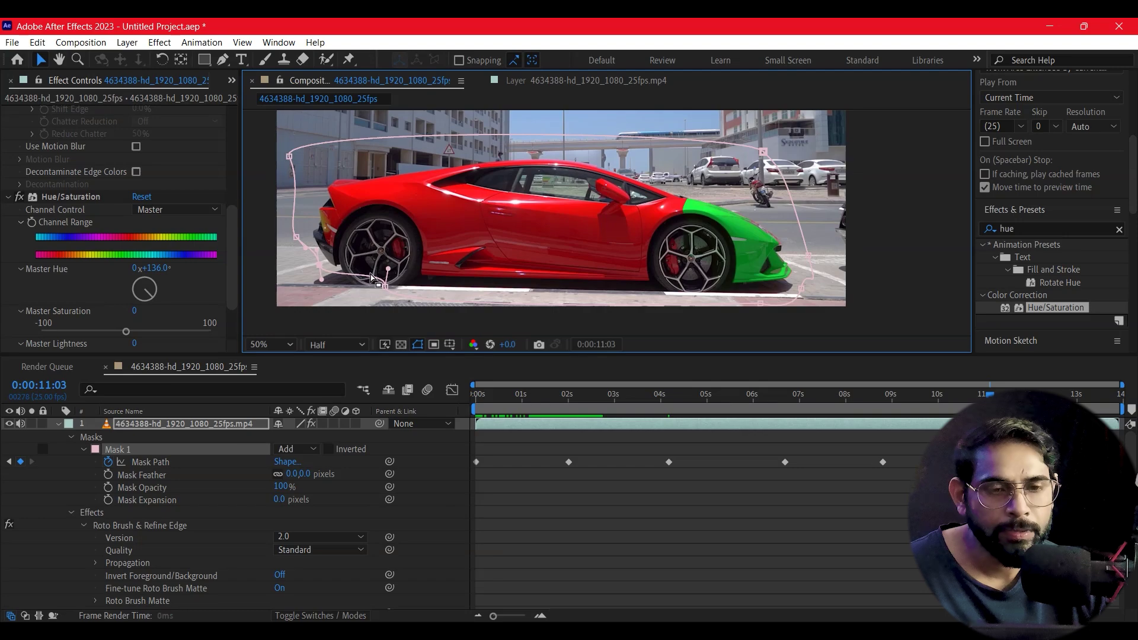
pyautogui.moveTo(351, 291); pyautogui.dragTo(340, 292)
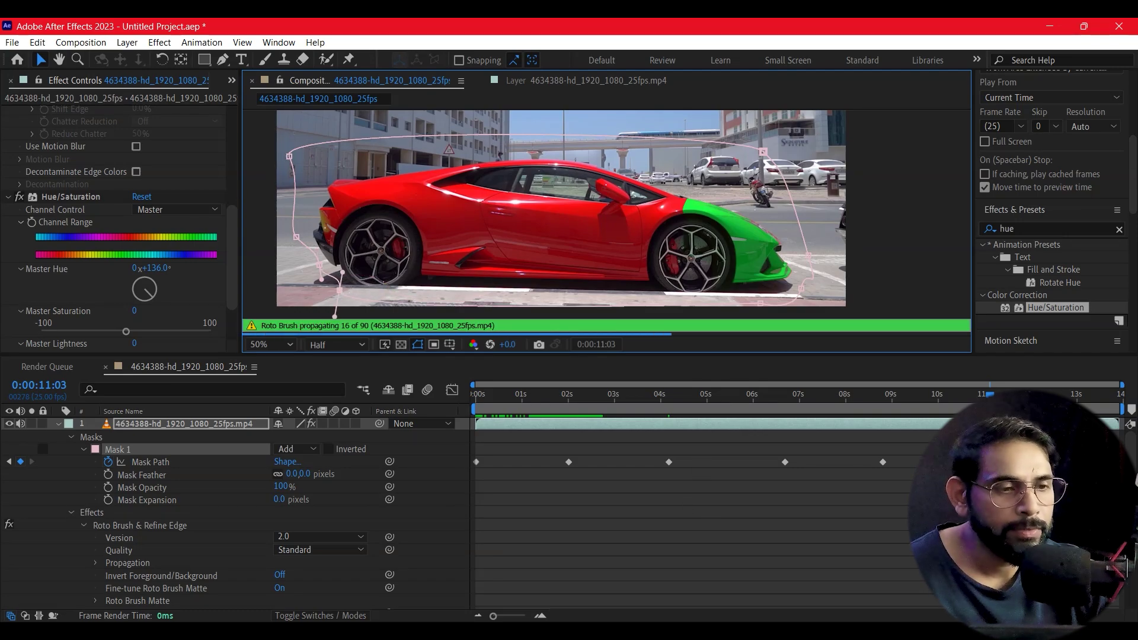
# Return to the start and scrub through to preview the green sweep.
pyautogui.click(539, 452)
pyautogui.press('Home')
pyautogui.moveTo(572, 395); pyautogui.dragTo(924, 397)
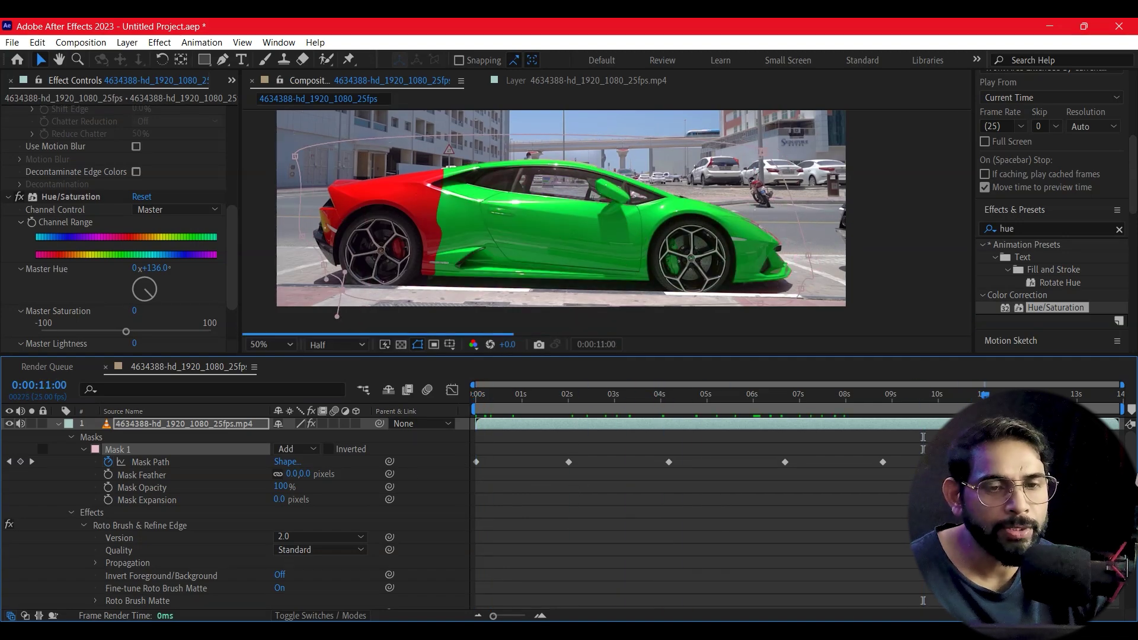
pyautogui.moveTo(924, 398); pyautogui.dragTo(998, 395)
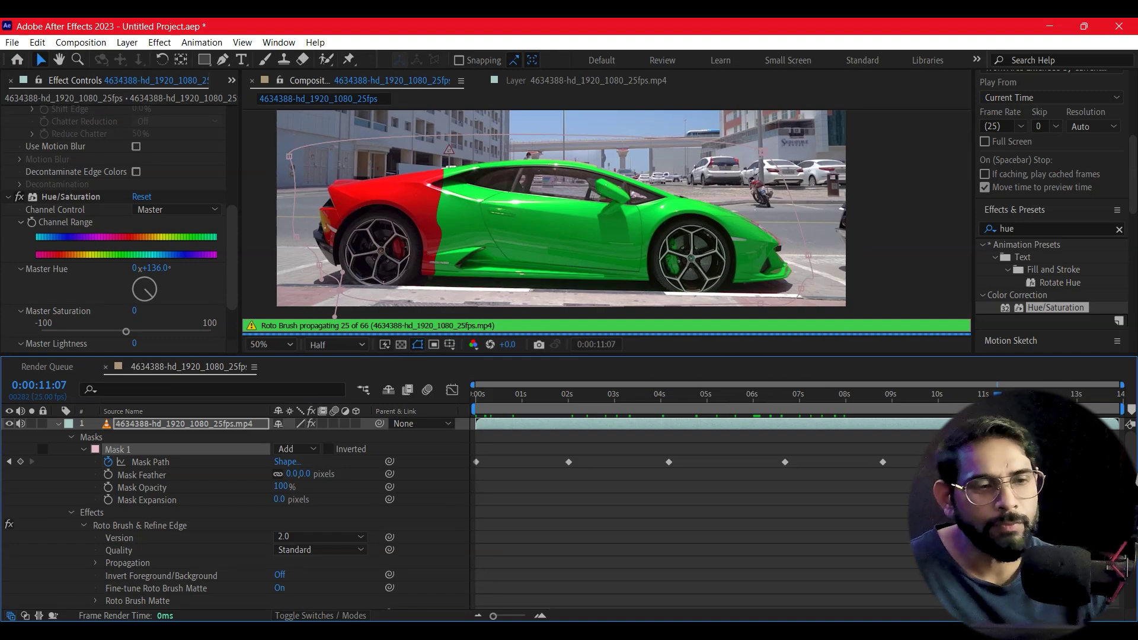
pyautogui.click(928, 394)
pyautogui.moveTo(342, 125); pyautogui.dragTo(821, 307)
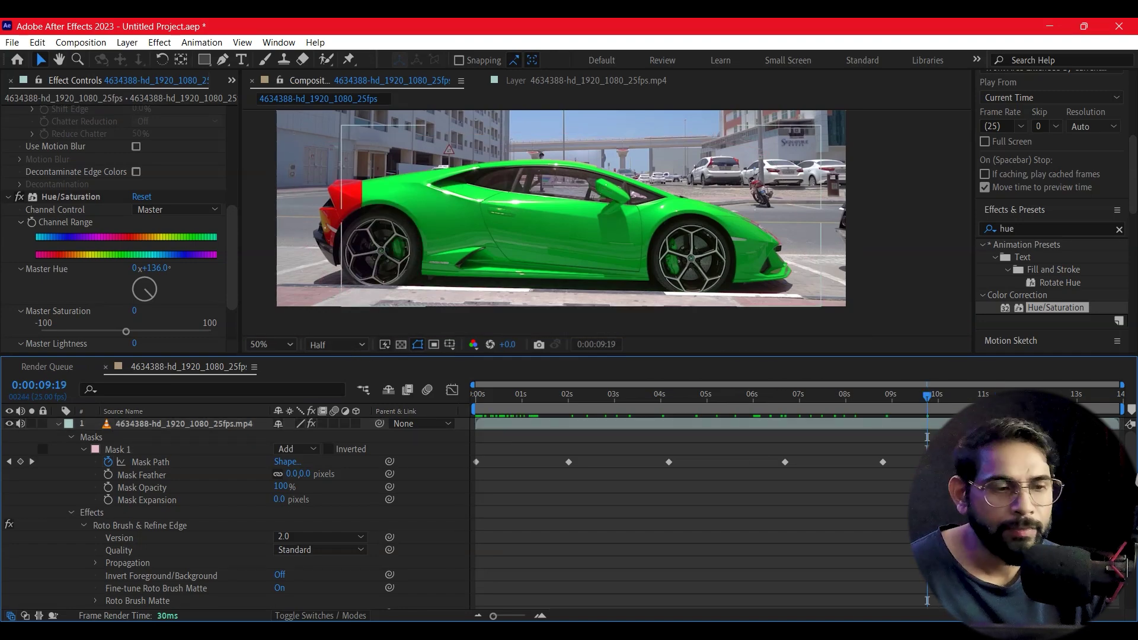
pyautogui.press('space')
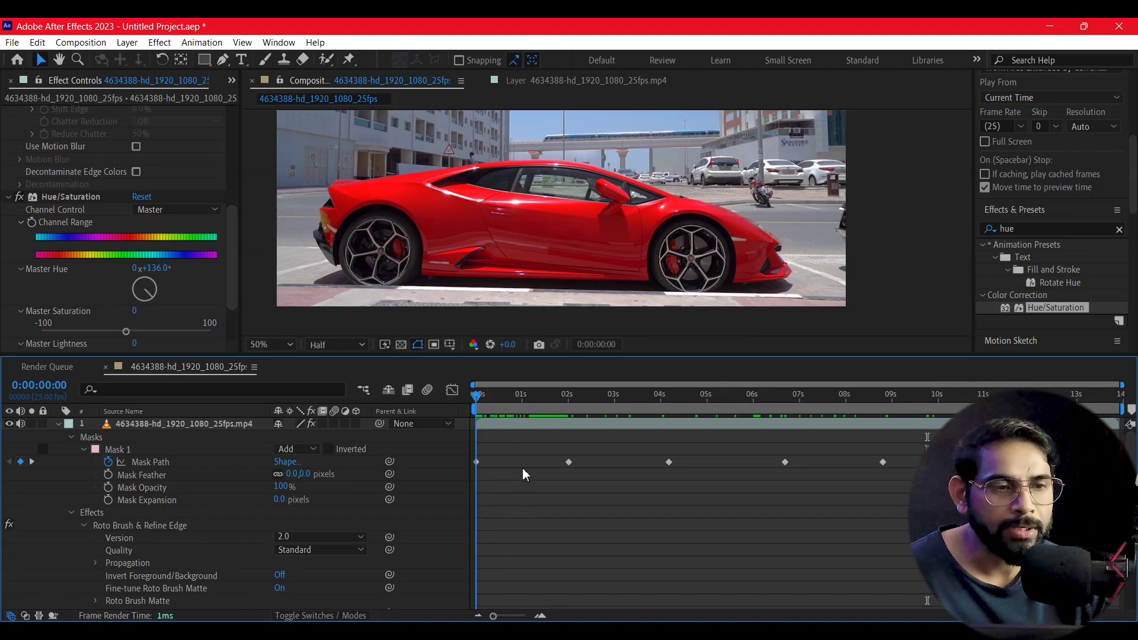
pyautogui.moveTo(644, 470); pyautogui.dragTo(899, 467)
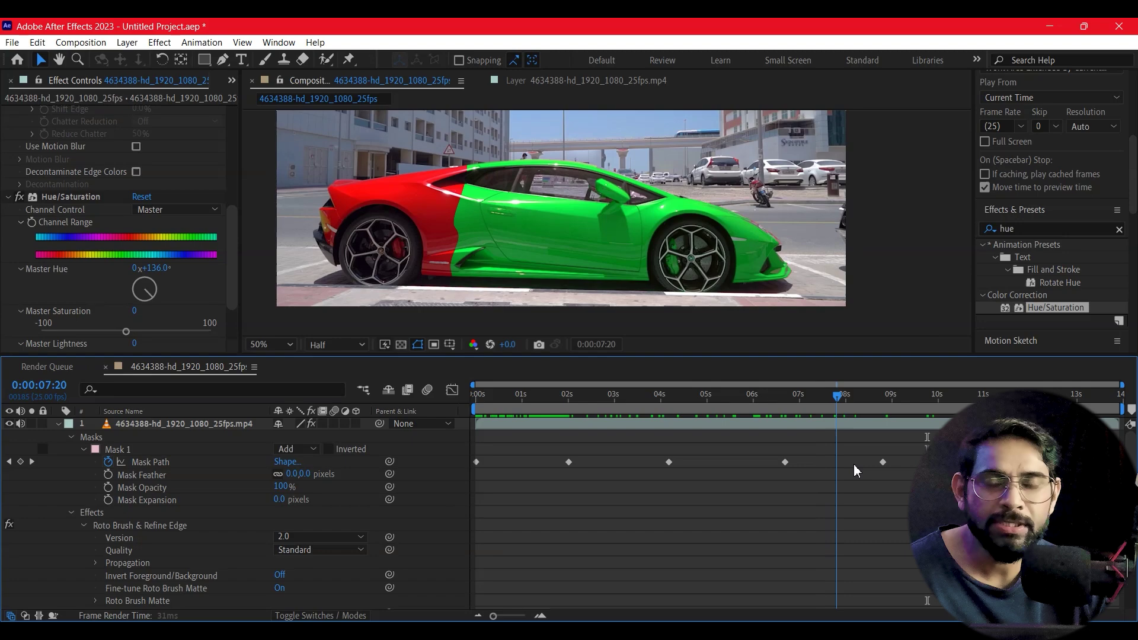
pyautogui.moveTo(899, 466)
pyautogui.mouseDown()
pyautogui.moveTo(951, 466)
pyautogui.moveTo(894, 478)
pyautogui.mouseUp()
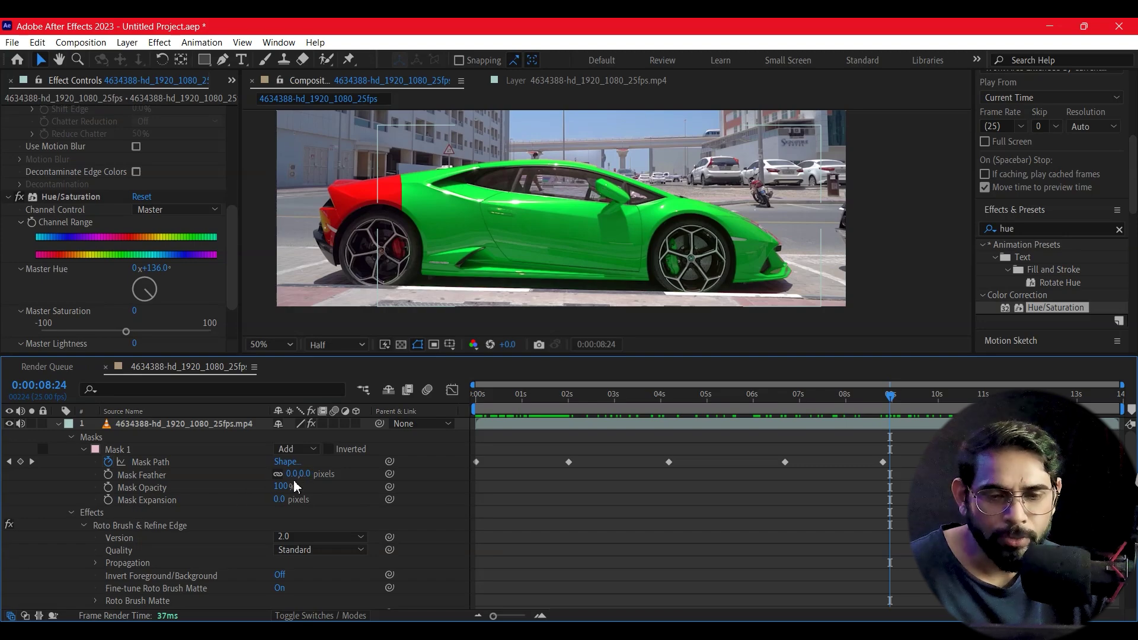
# Set Mask 1's feather to 89 px and move the playhead to 0:00:02:08.
pyautogui.moveTo(296, 474); pyautogui.dragTo(363, 477)
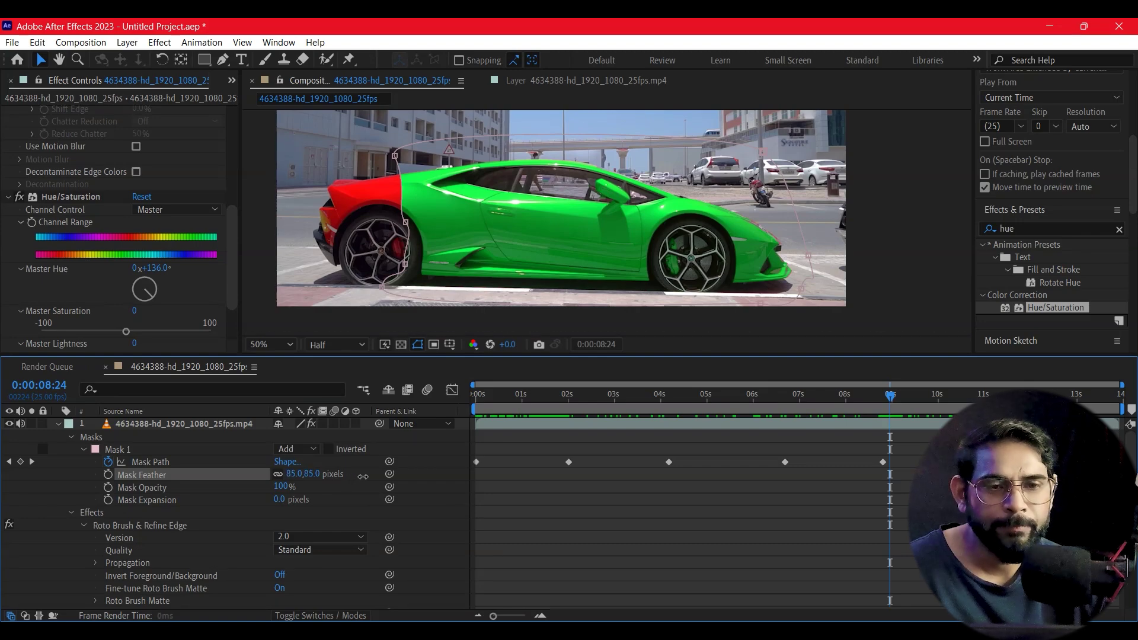
pyautogui.click(804, 395)
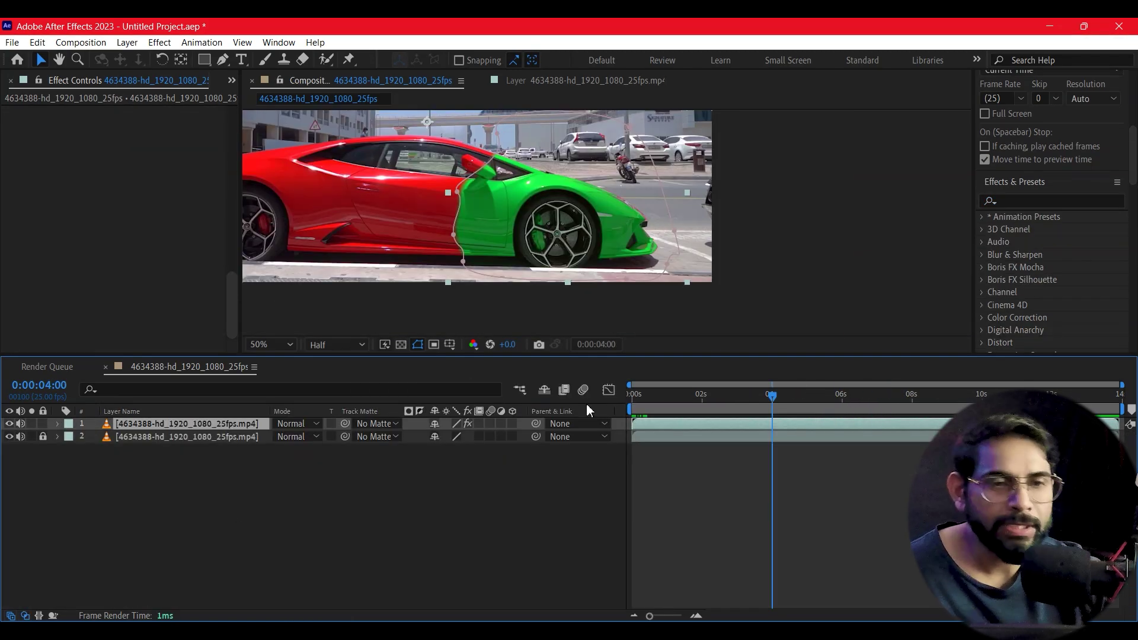
pyautogui.moveTo(774, 396); pyautogui.dragTo(714, 396)
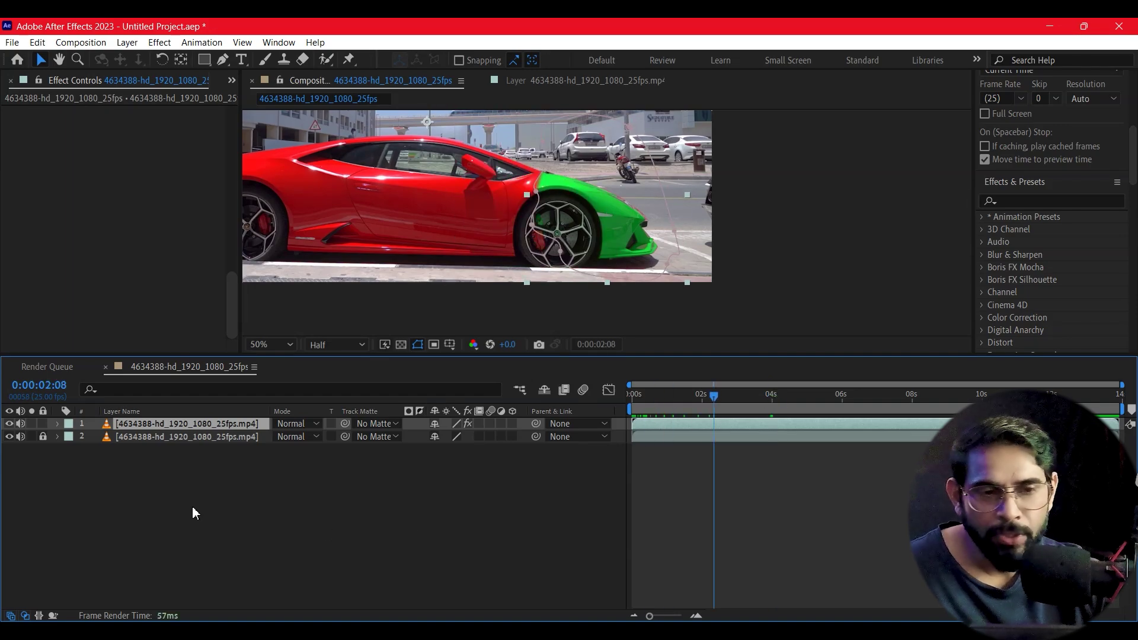
# Twirl open layer 1's mask properties, then collapse them again.
pyautogui.click(58, 424)
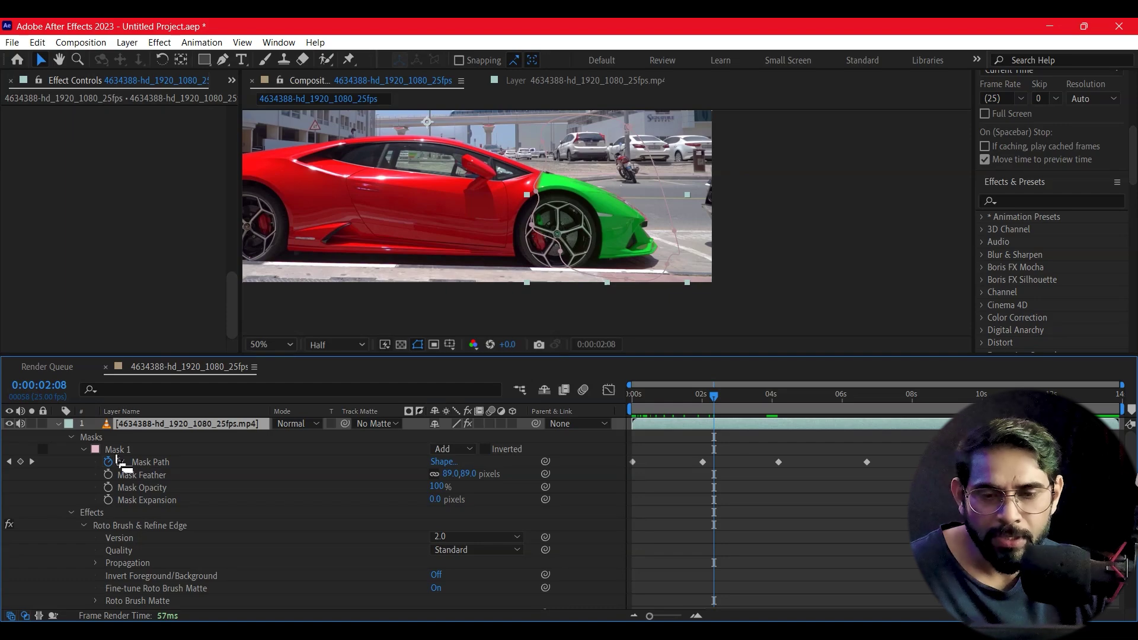
pyautogui.click(119, 451)
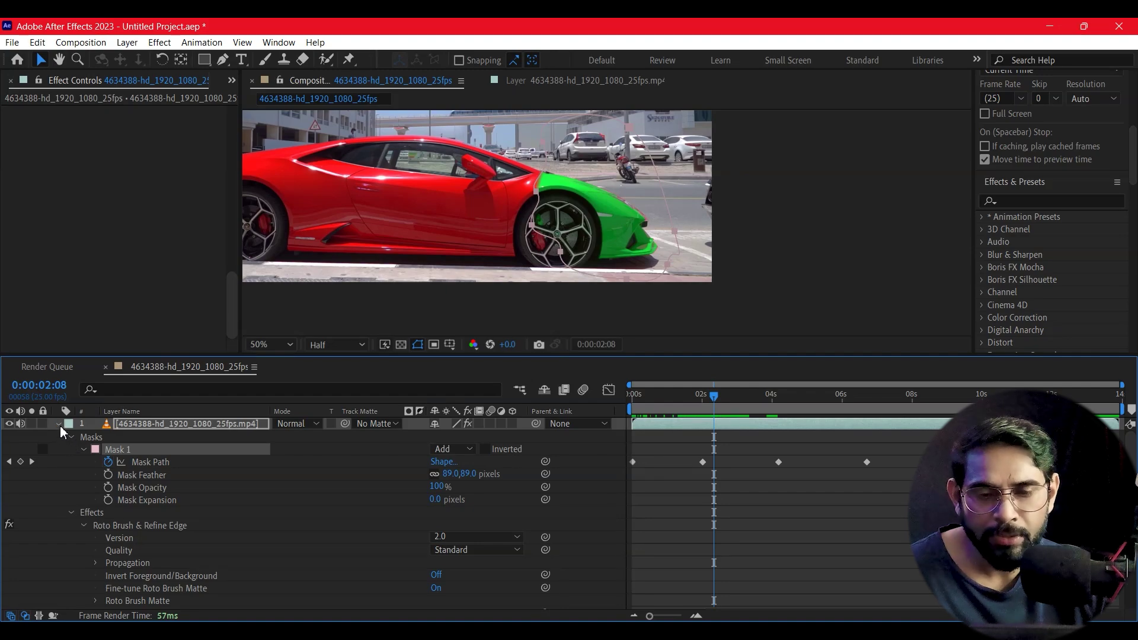
pyautogui.click(58, 424)
pyautogui.rightClick(197, 503)
# Create a new black solid and paste the car's animated mask onto it from the start.
pyautogui.moveTo(255, 336)
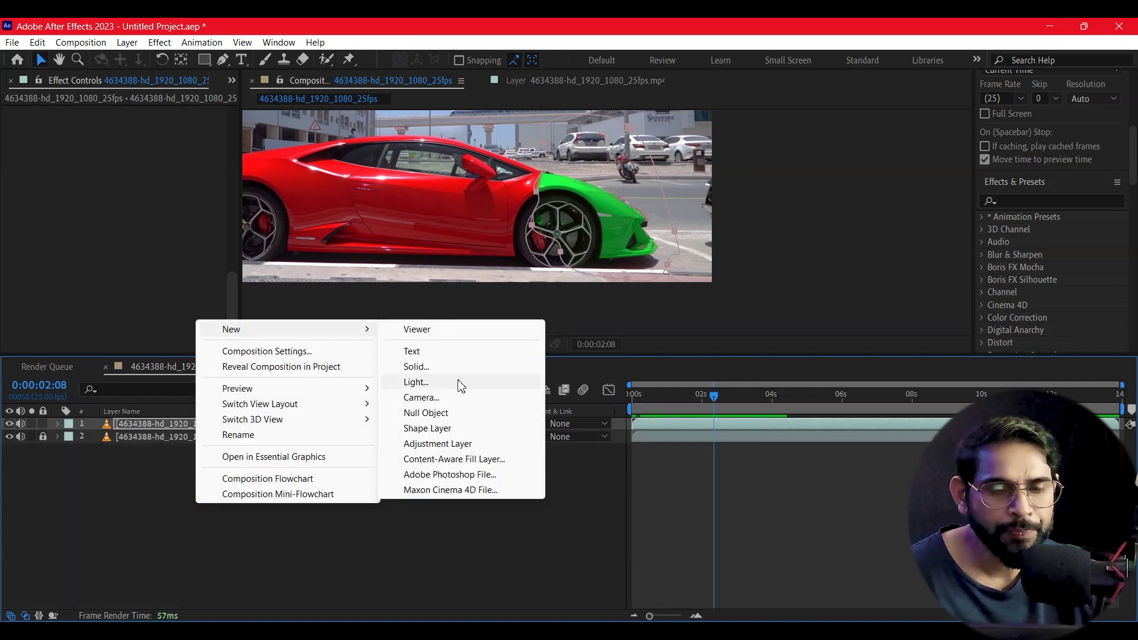
pyautogui.click(431, 370)
pyautogui.click(392, 394)
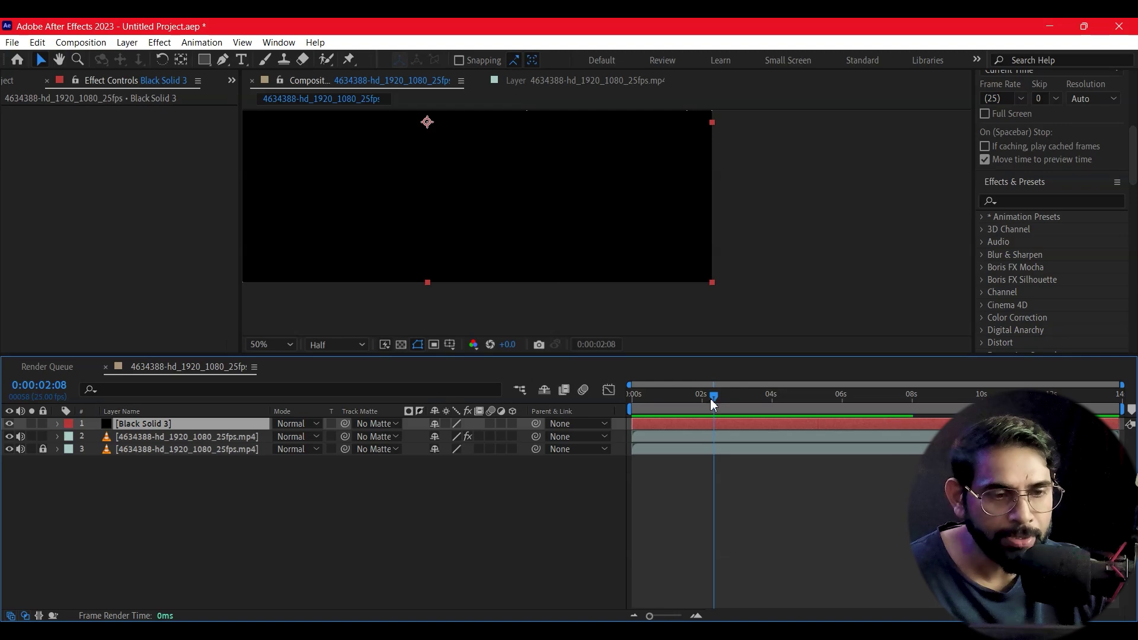
pyautogui.press('Home')
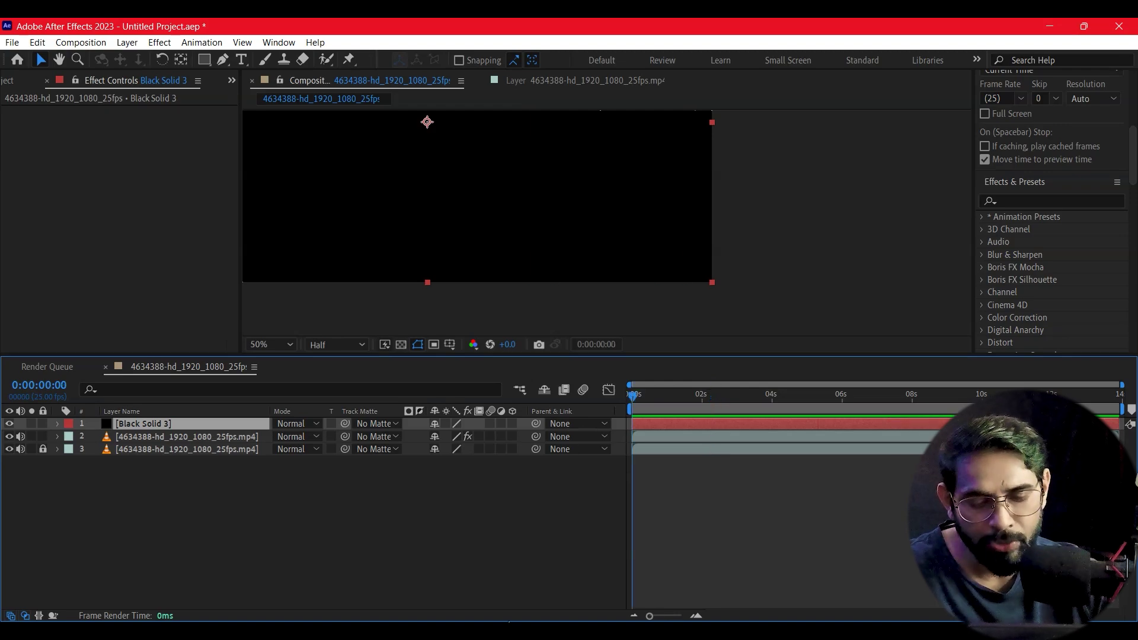
pyautogui.press('Return')
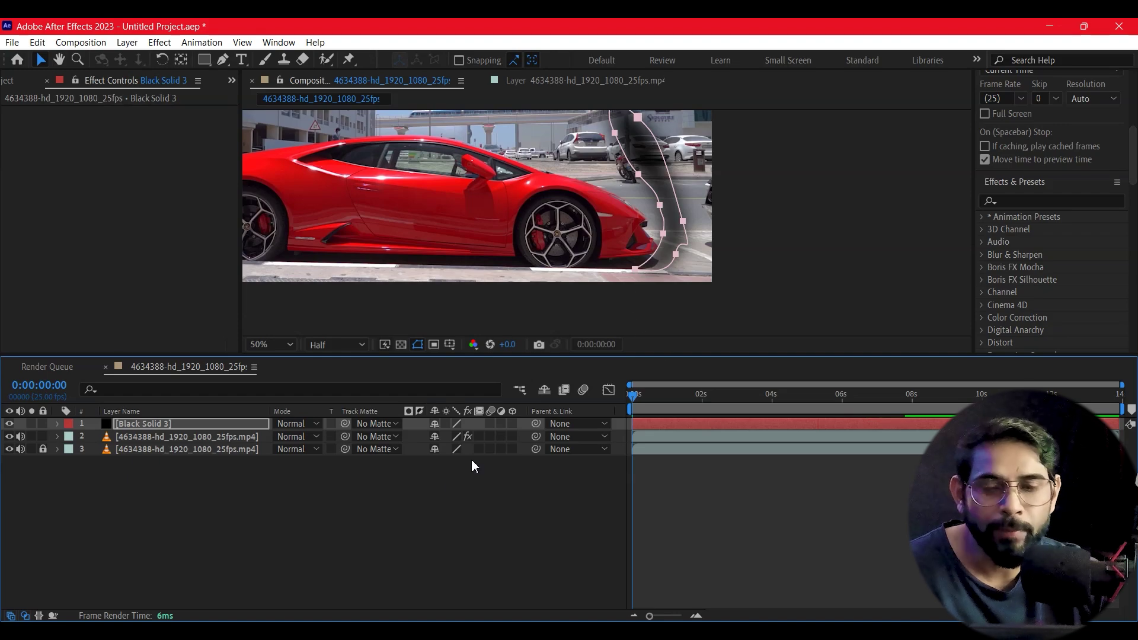
# Set the solid's blending mode to Add.
pyautogui.click(313, 425)
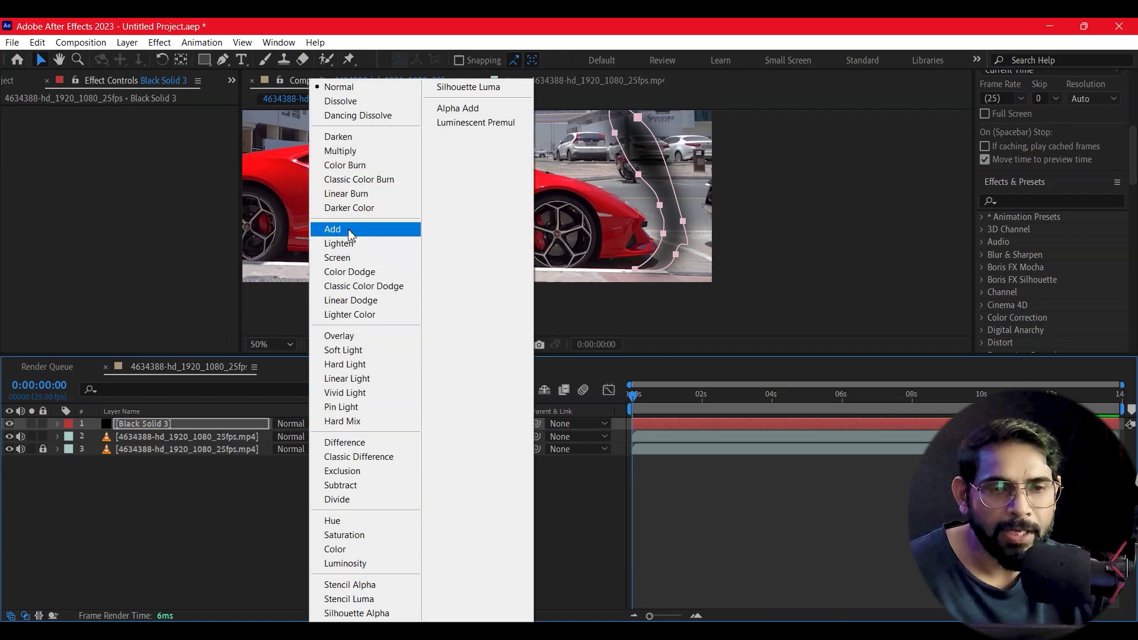
pyautogui.click(335, 229)
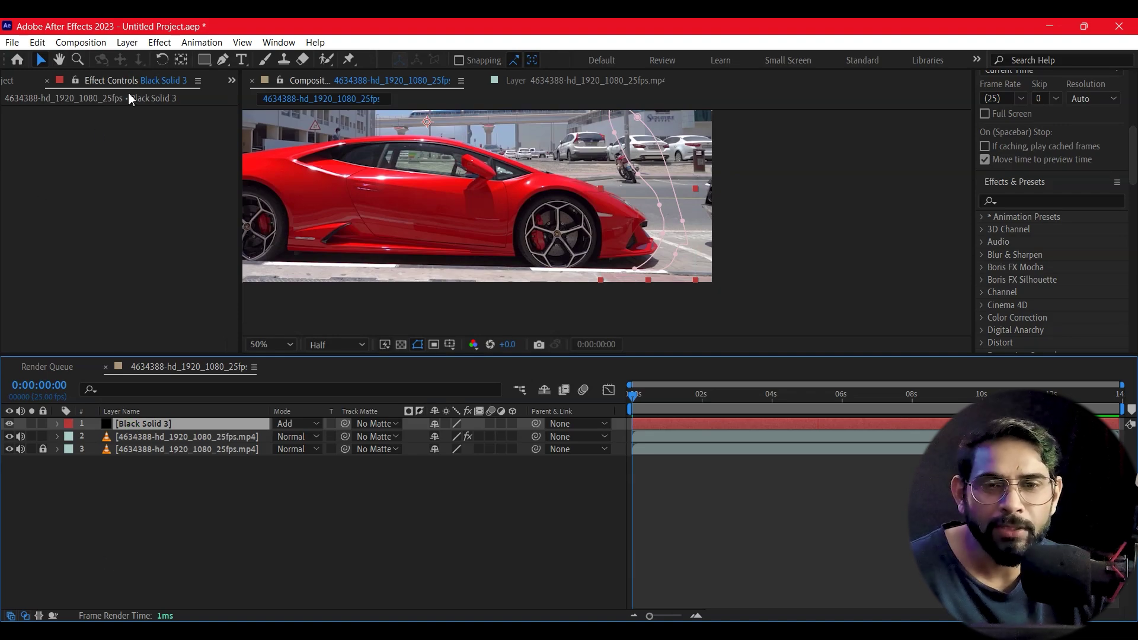
pyautogui.click(159, 42)
# Apply the Video Copilot Saber effect to the solid with Core Type set to Layer Masks.
pyautogui.moveTo(223, 559)
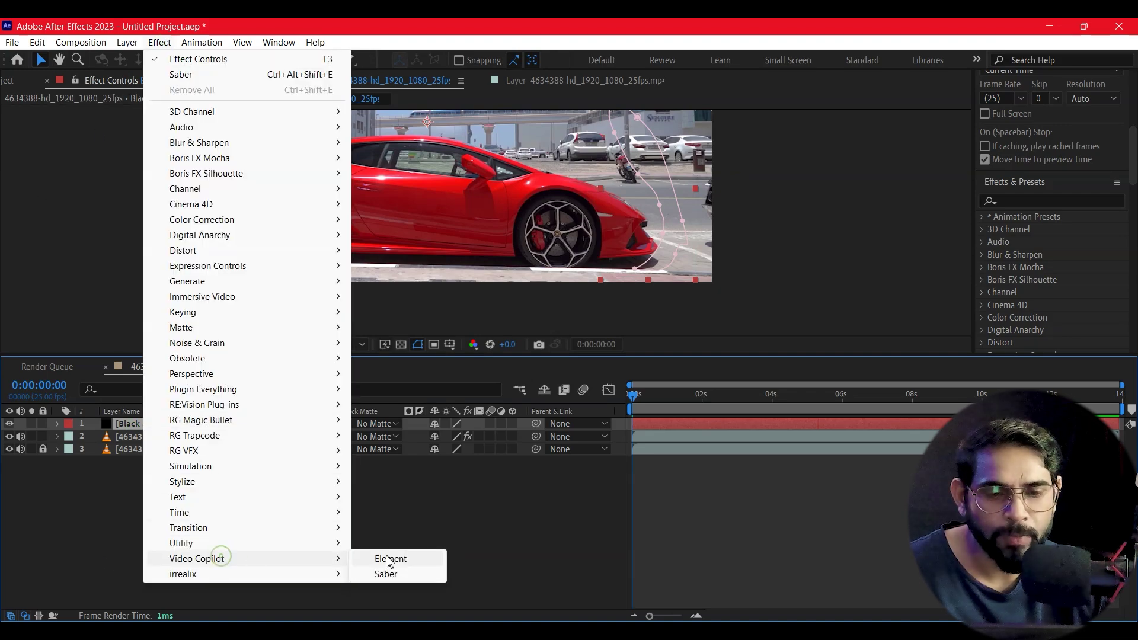
pyautogui.click(387, 575)
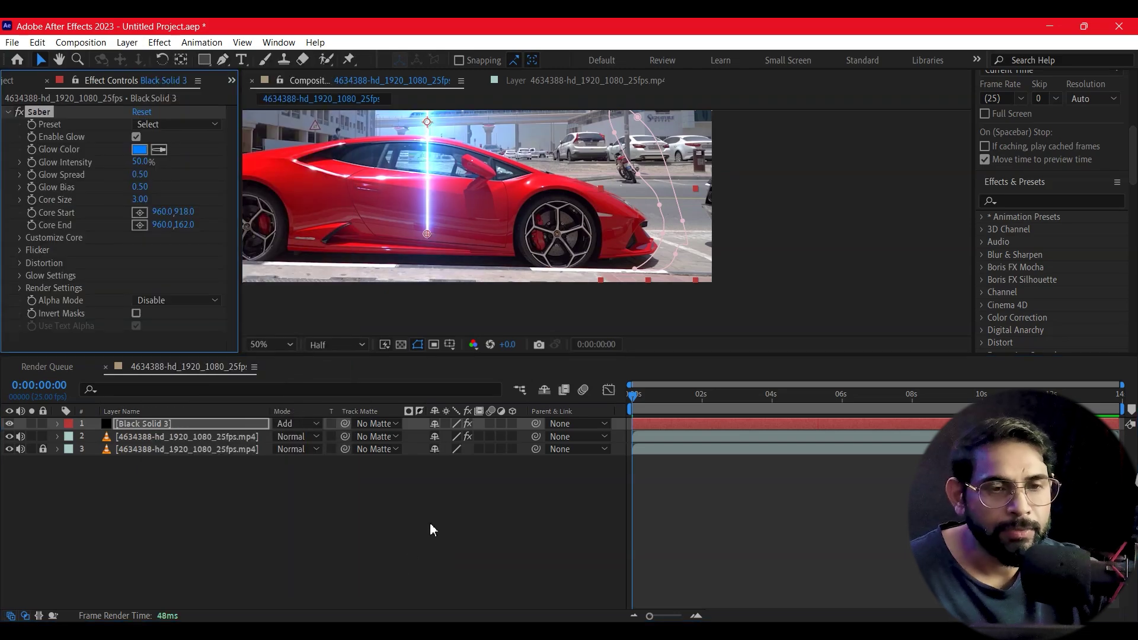
pyautogui.click(20, 239)
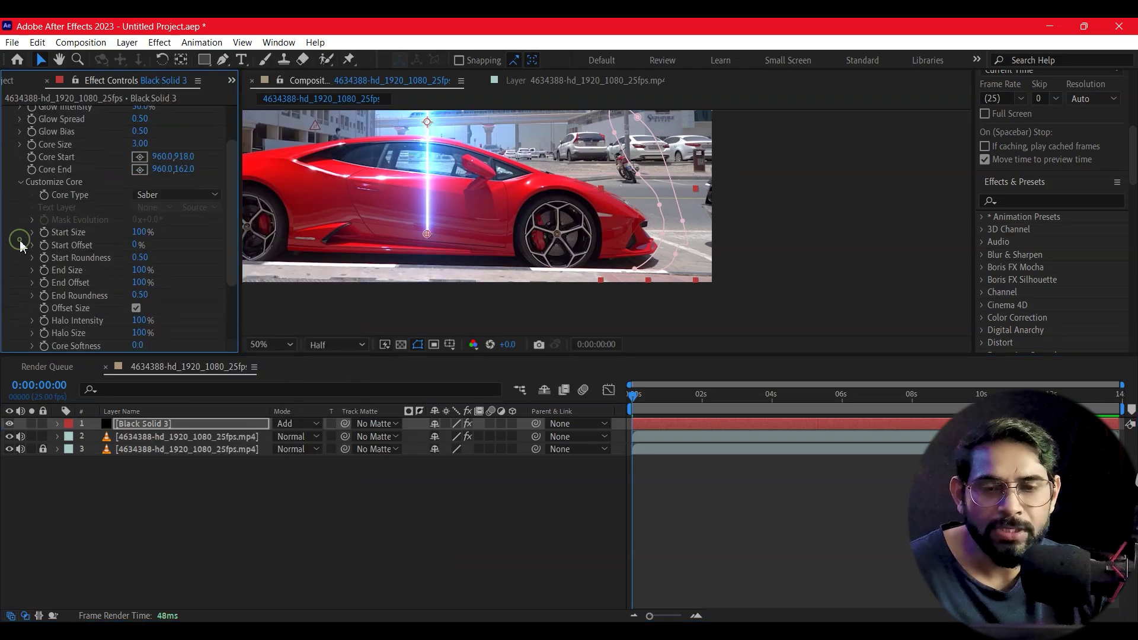
pyautogui.click(176, 202)
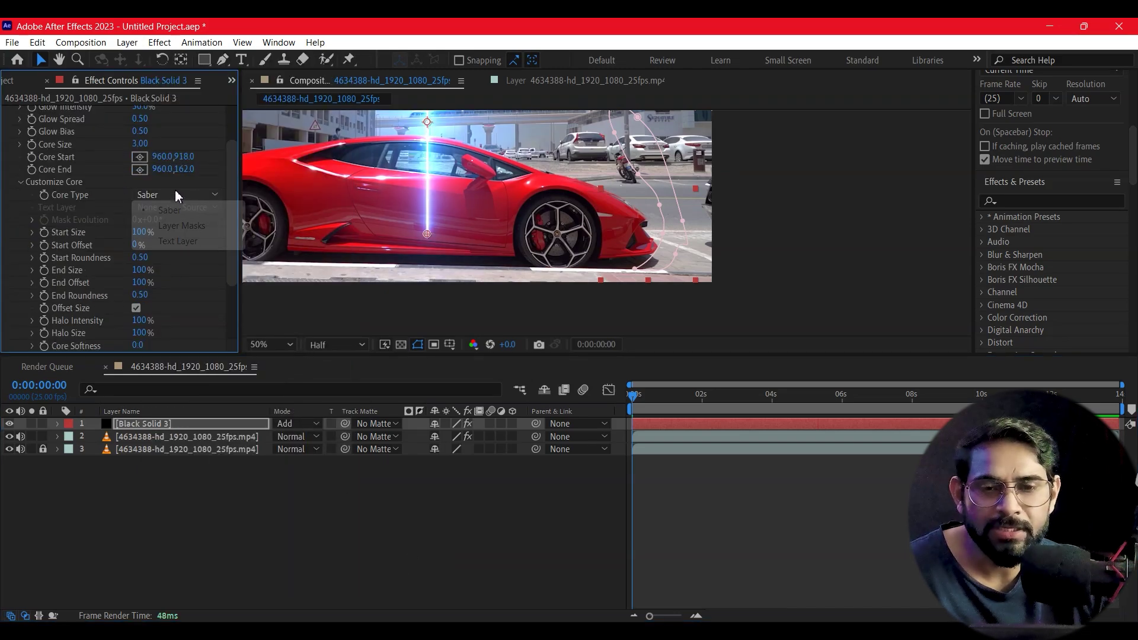
pyautogui.click(178, 224)
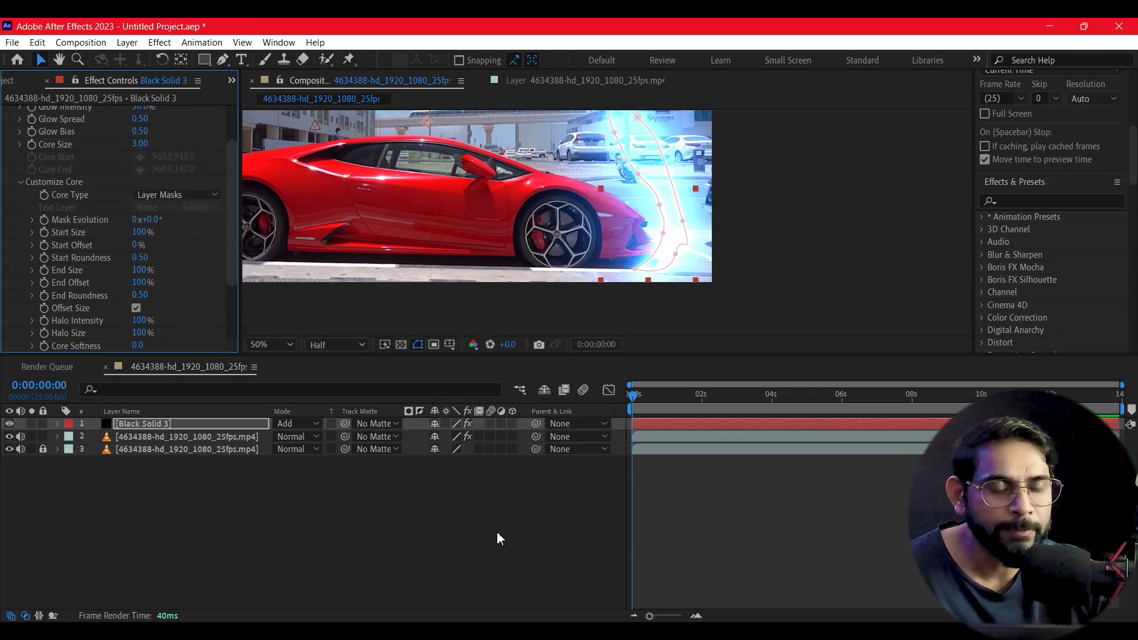
pyautogui.moveTo(637, 395); pyautogui.dragTo(777, 409)
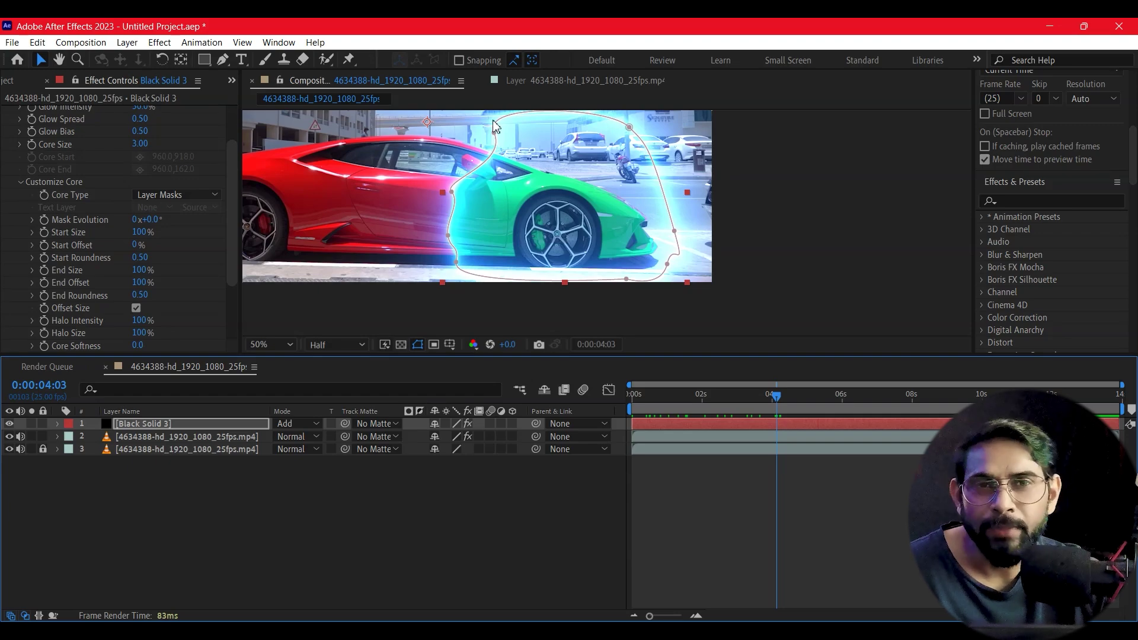
# Choose the Neon preset for the Saber glow.
pyautogui.scroll(2, 232, 127)
pyautogui.scroll(2, 232, 127)
pyautogui.click(164, 124)
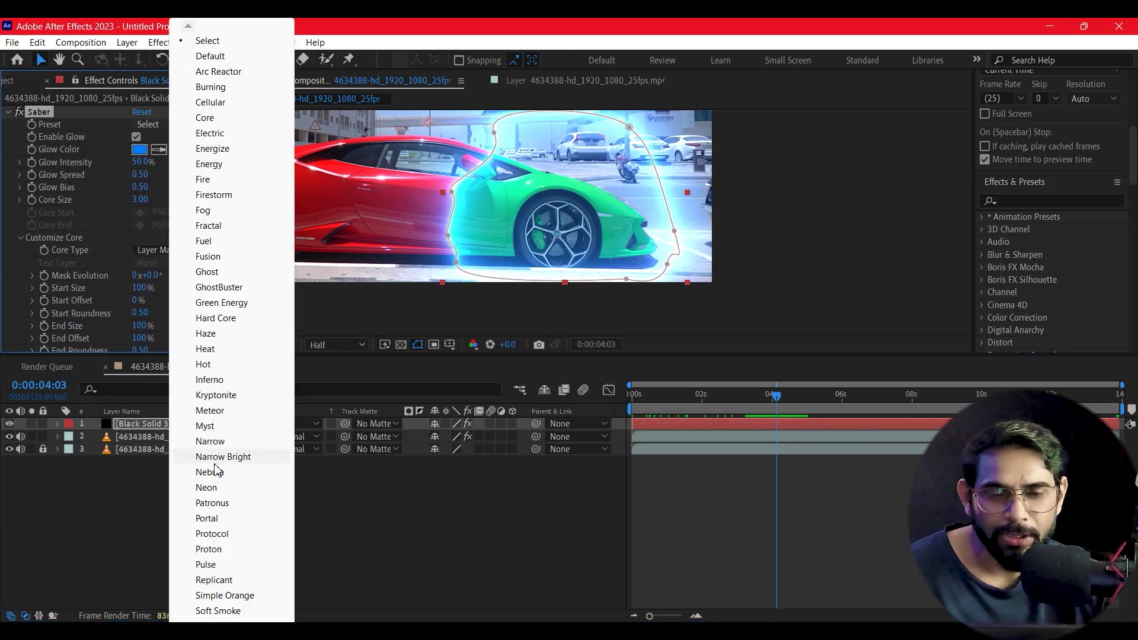
pyautogui.click(212, 487)
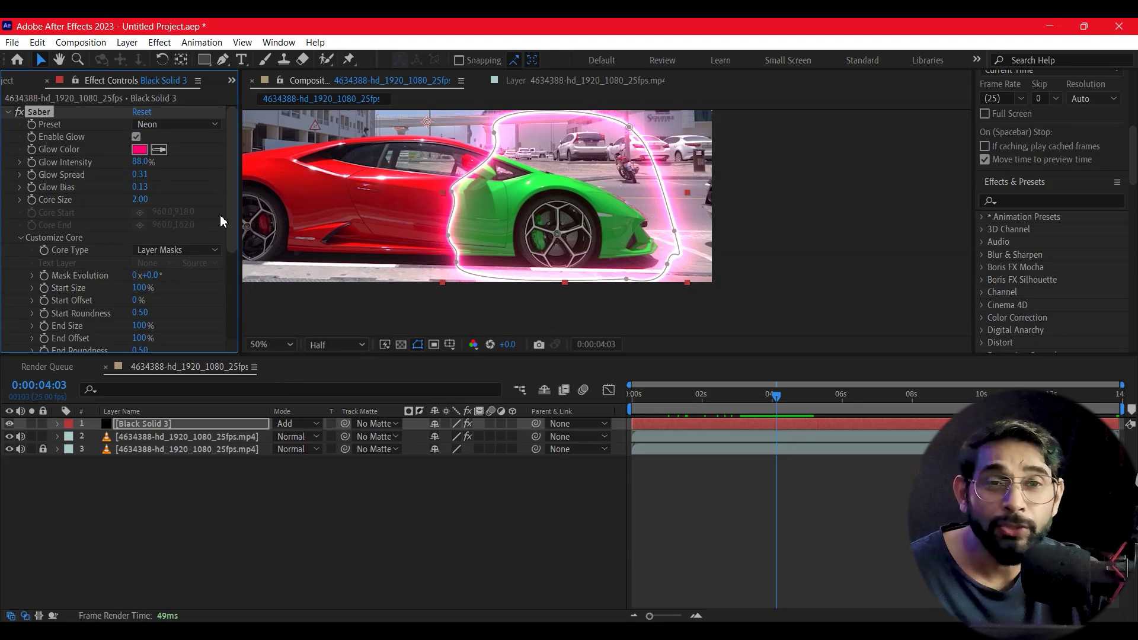
# Change the Saber Glow Color to yellow.
pyautogui.click(140, 151)
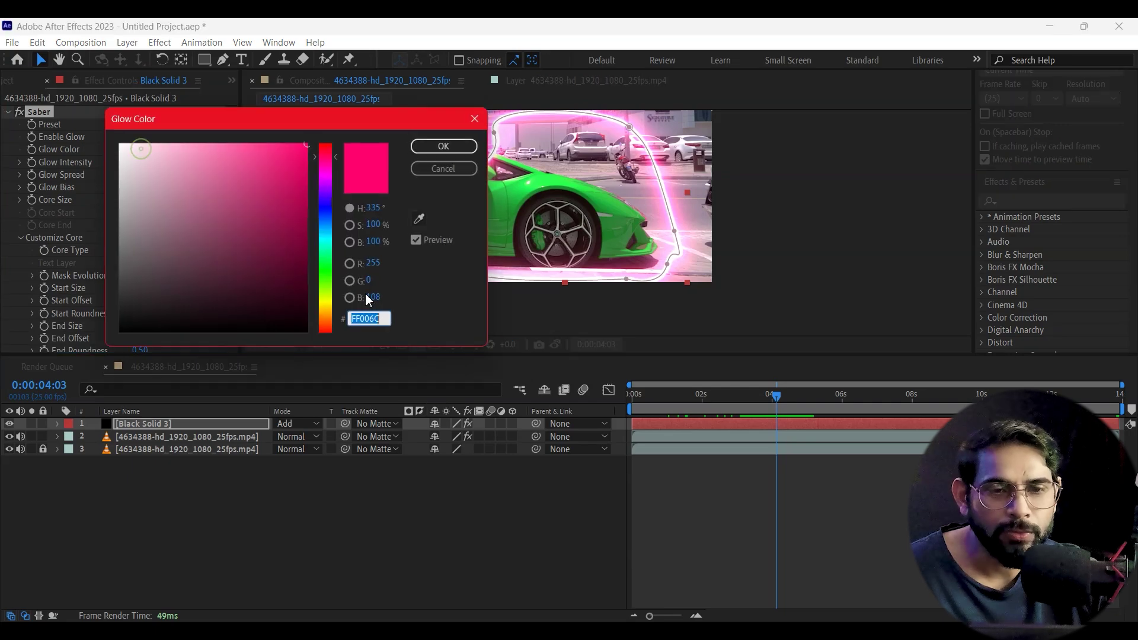
pyautogui.moveTo(314, 173); pyautogui.dragTo(330, 137)
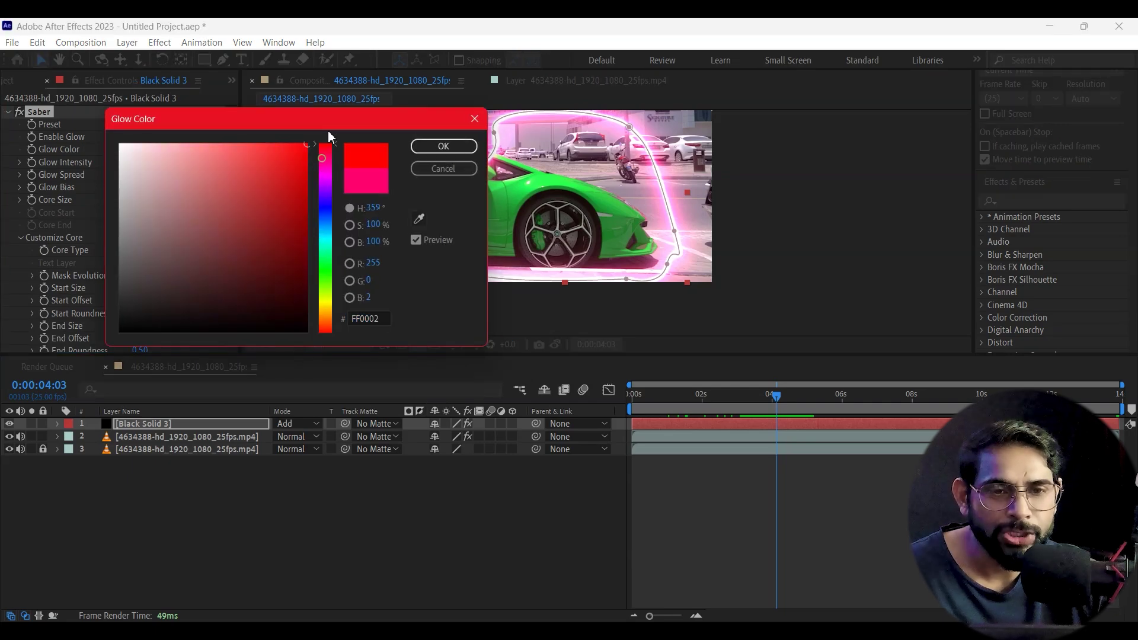
pyautogui.click(444, 146)
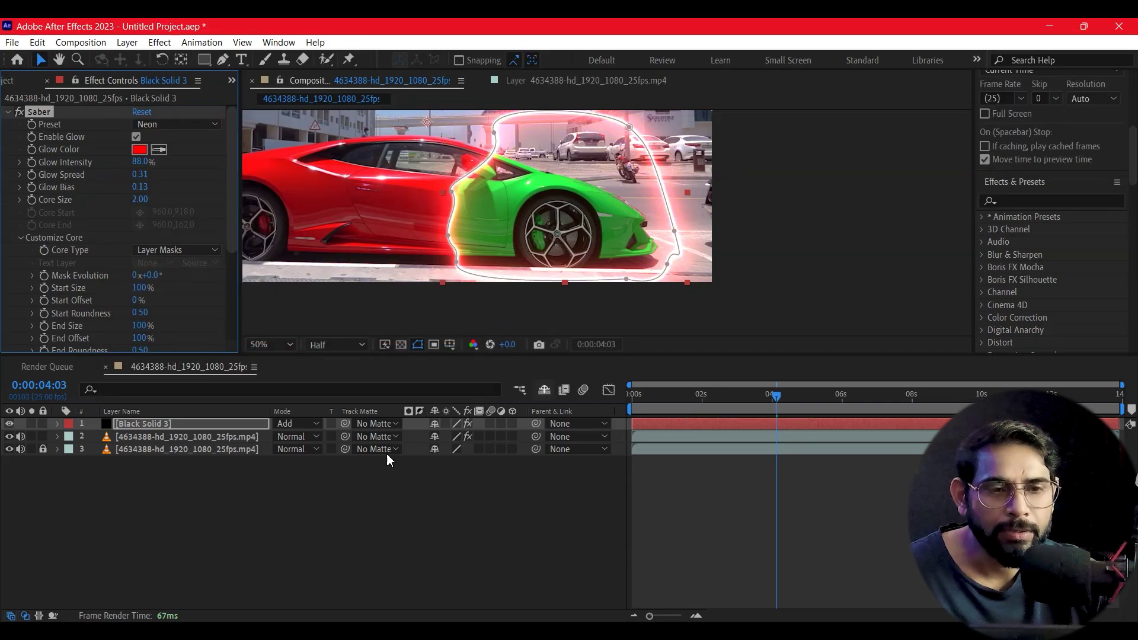
pyautogui.click(139, 150)
pyautogui.moveTo(326, 316); pyautogui.dragTo(327, 306)
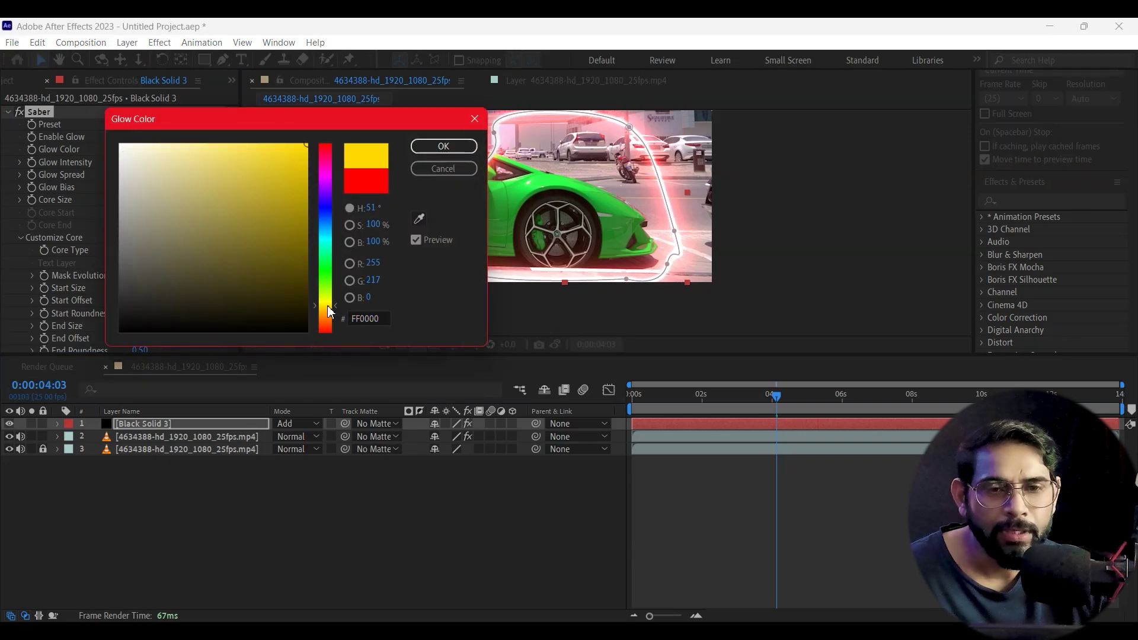
pyautogui.click(444, 147)
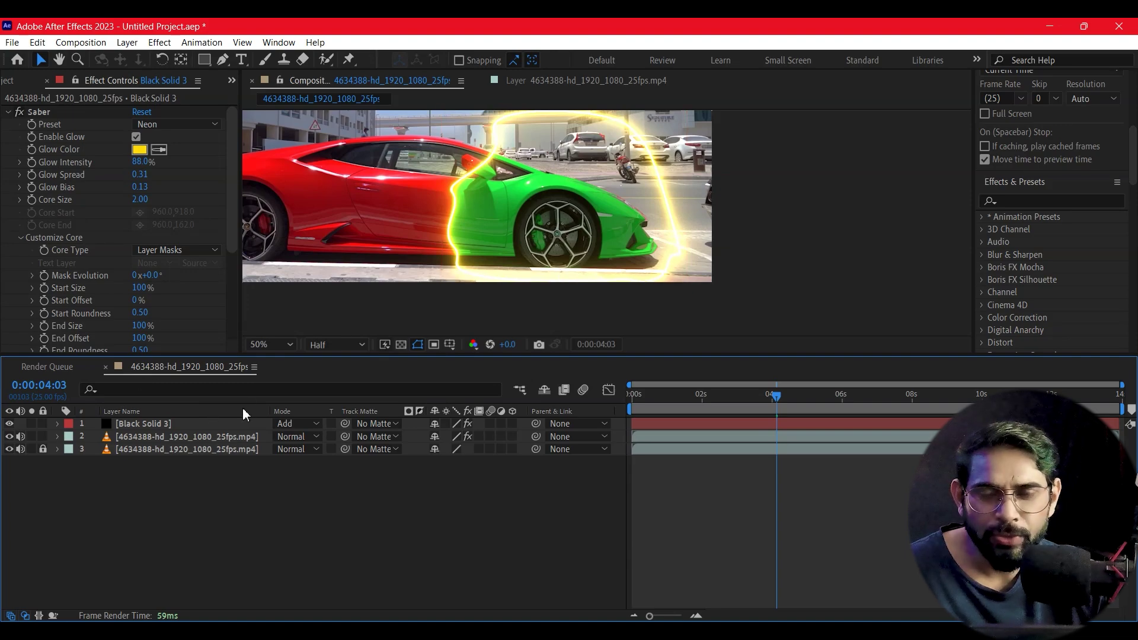
# In Saber's Customize Core, set End Size 73%, End Offset 45% and Start Offset 25%.
pyautogui.moveTo(234, 247); pyautogui.dragTo(232, 281)
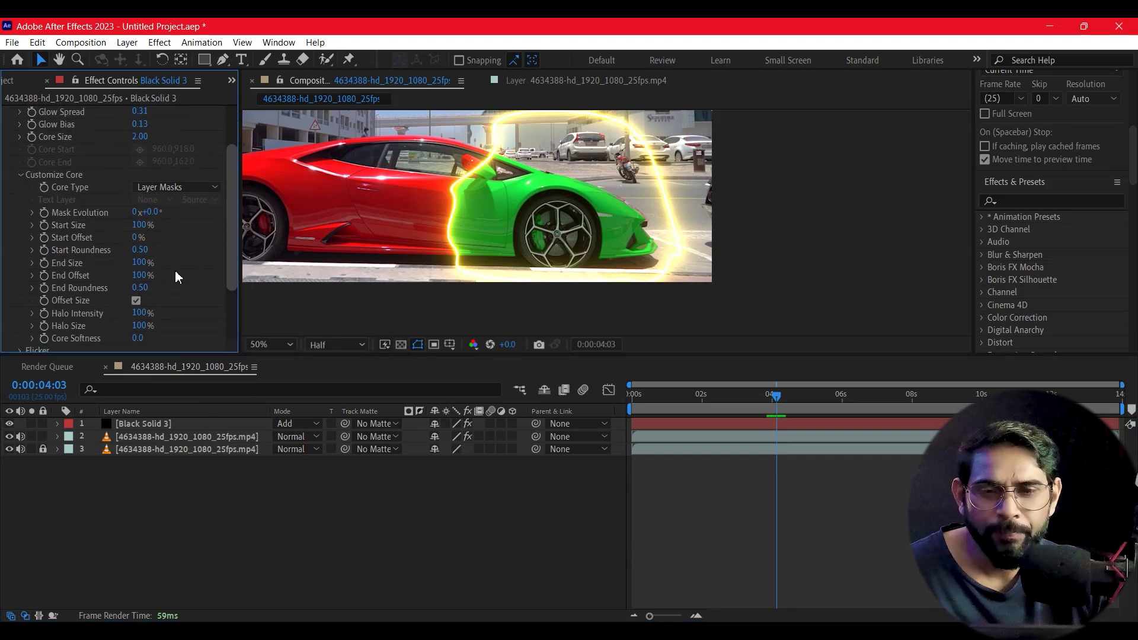
pyautogui.moveTo(144, 264)
pyautogui.mouseDown()
pyautogui.moveTo(101, 266)
pyautogui.moveTo(116, 271)
pyautogui.mouseUp()
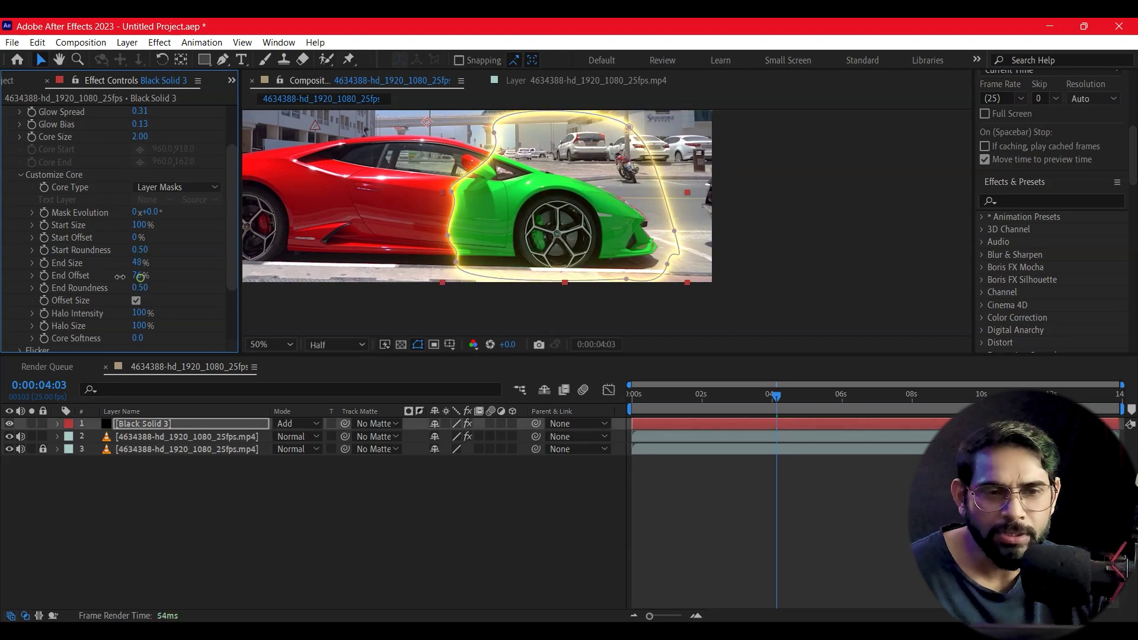
pyautogui.moveTo(119, 277); pyautogui.dragTo(105, 289)
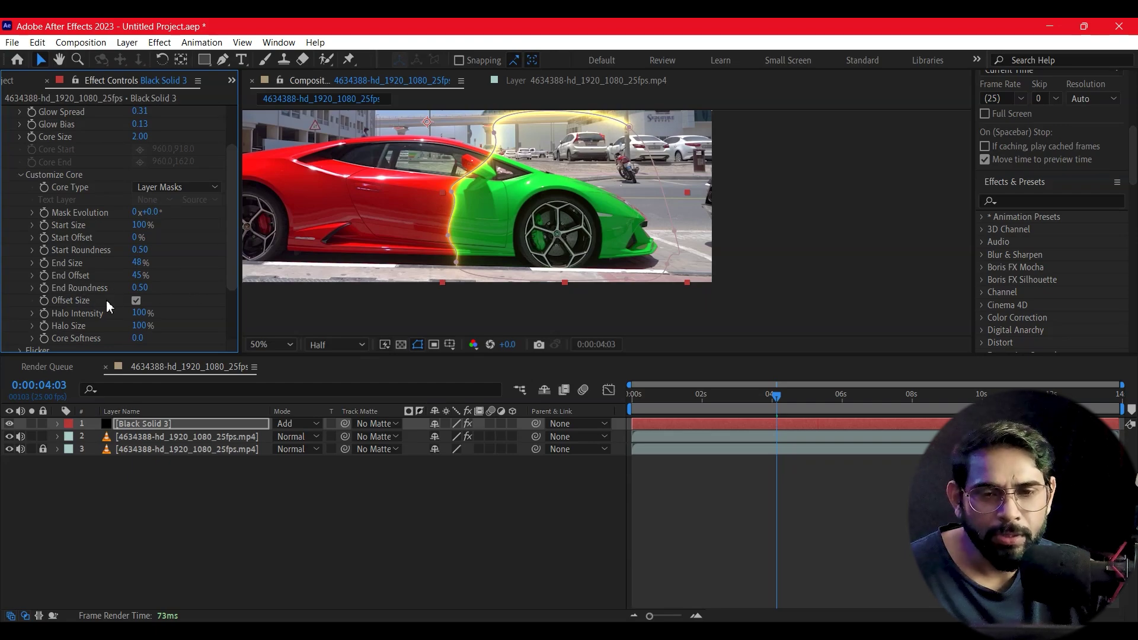
pyautogui.moveTo(137, 263); pyautogui.dragTo(152, 262)
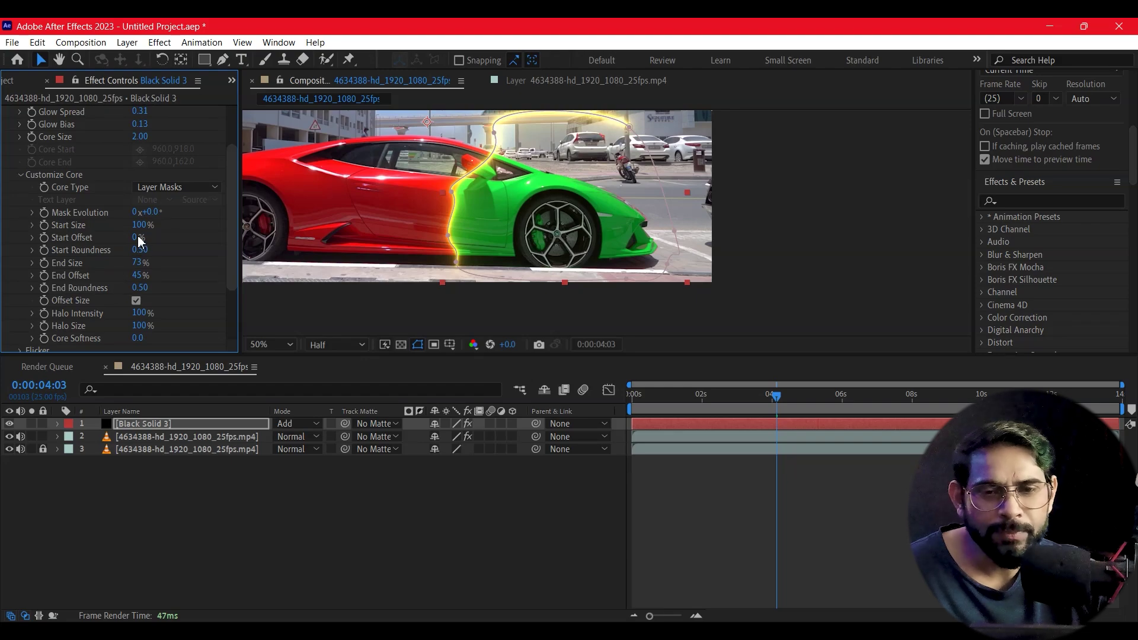
pyautogui.moveTo(151, 237); pyautogui.dragTo(157, 237)
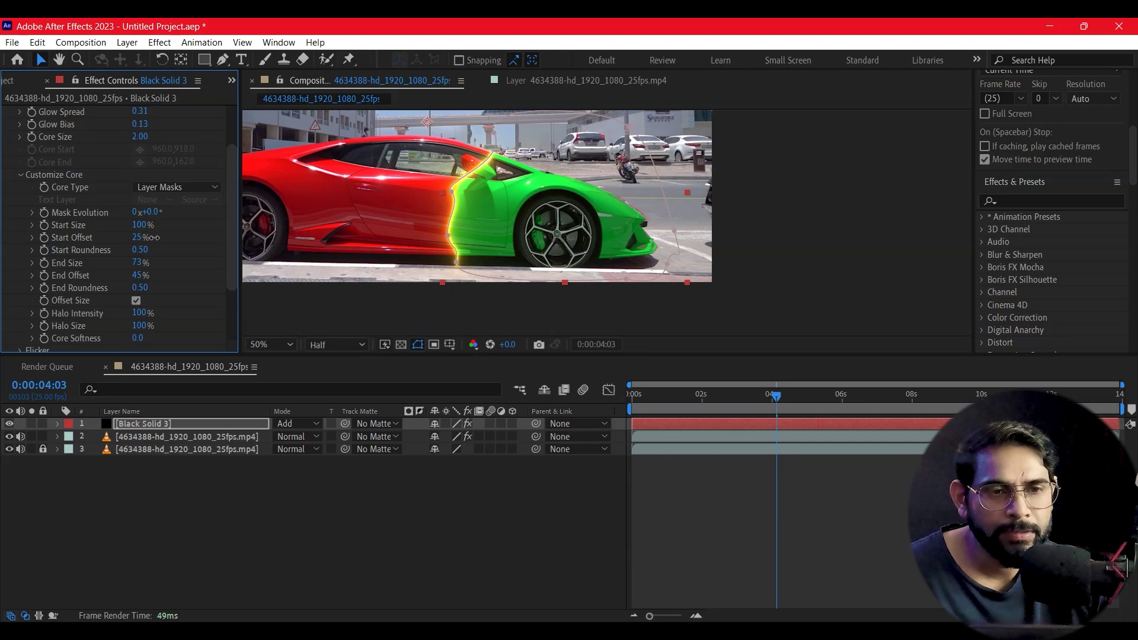
pyautogui.moveTo(775, 395); pyautogui.dragTo(649, 439)
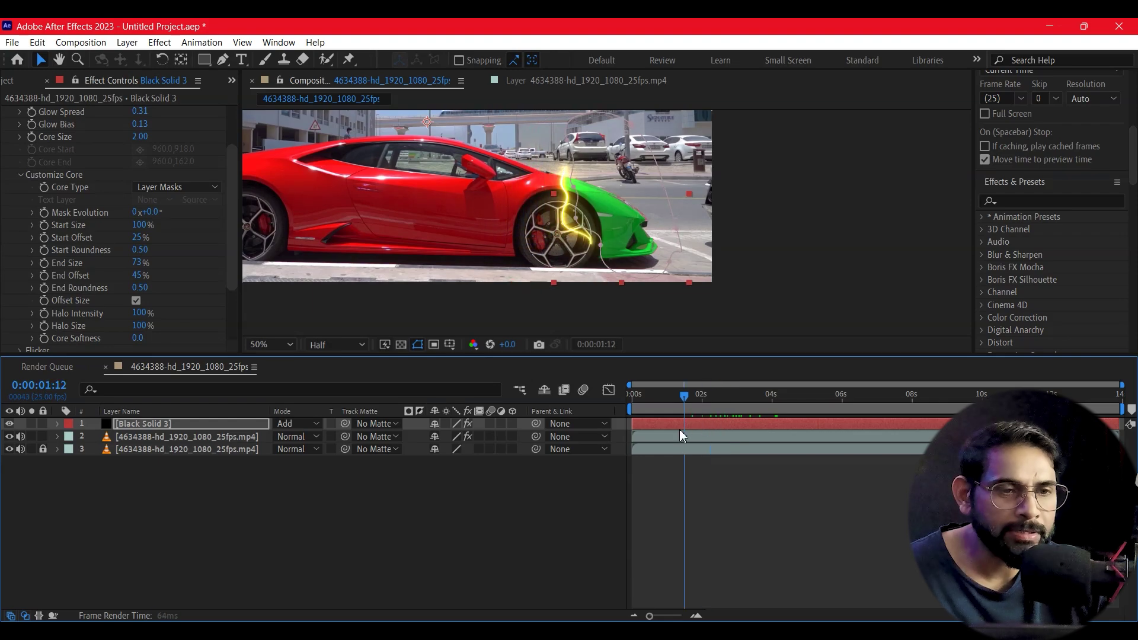
# At 0:00:04:03, keyframe Saber Start Offset (25%) and End Offset (45%).
pyautogui.moveTo(649, 440); pyautogui.dragTo(733, 438)
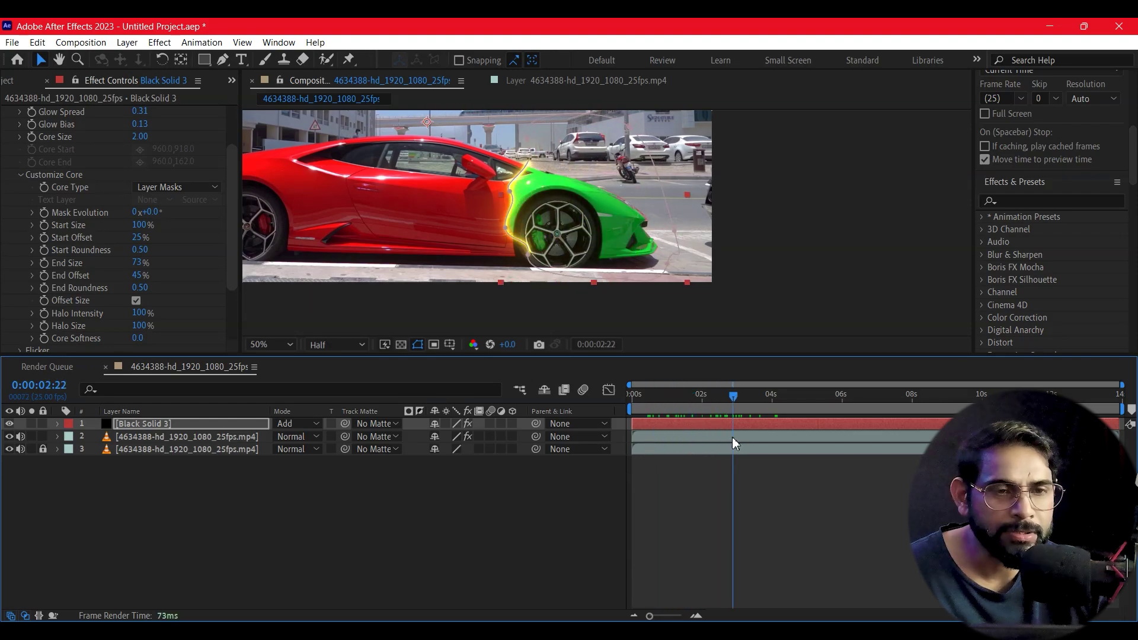
pyautogui.press('k')
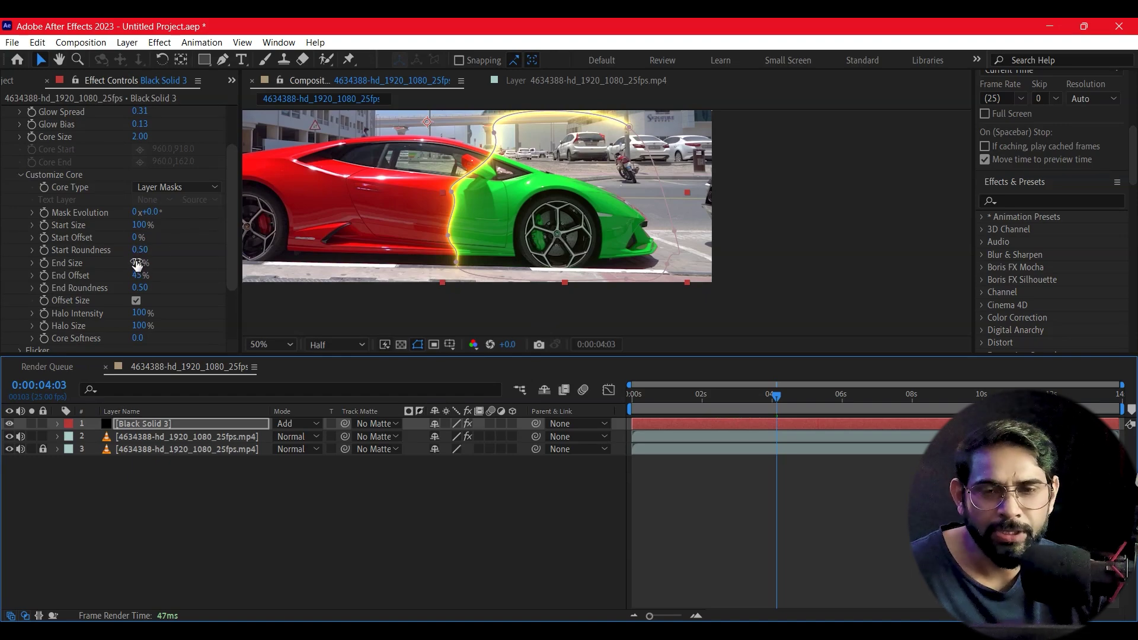
pyautogui.click(133, 237)
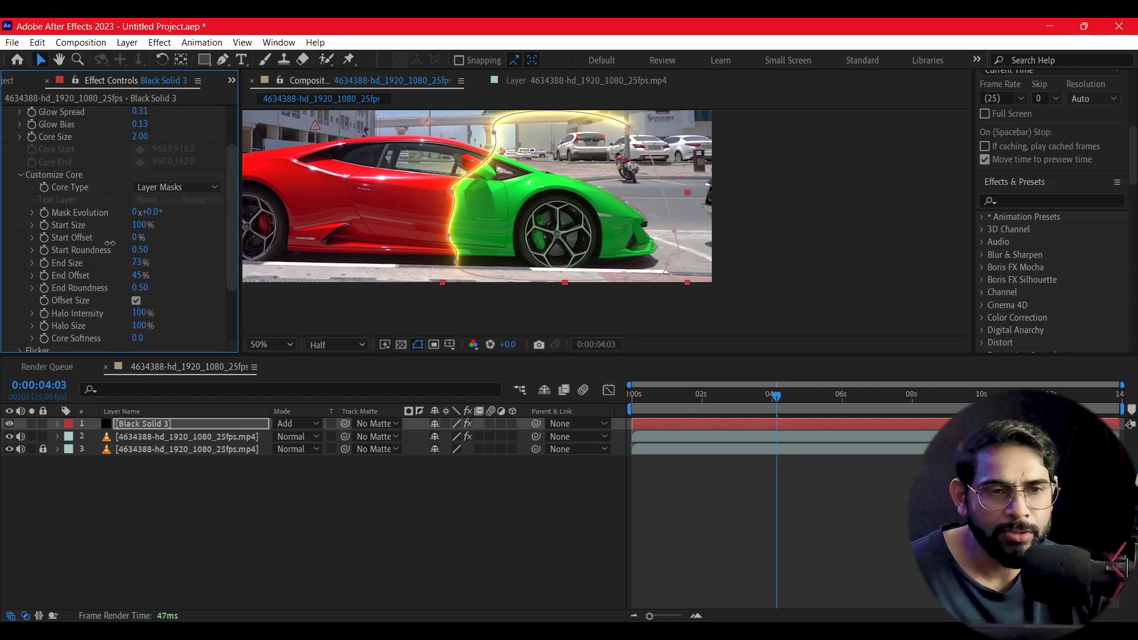
pyautogui.moveTo(126, 250); pyautogui.dragTo(118, 255)
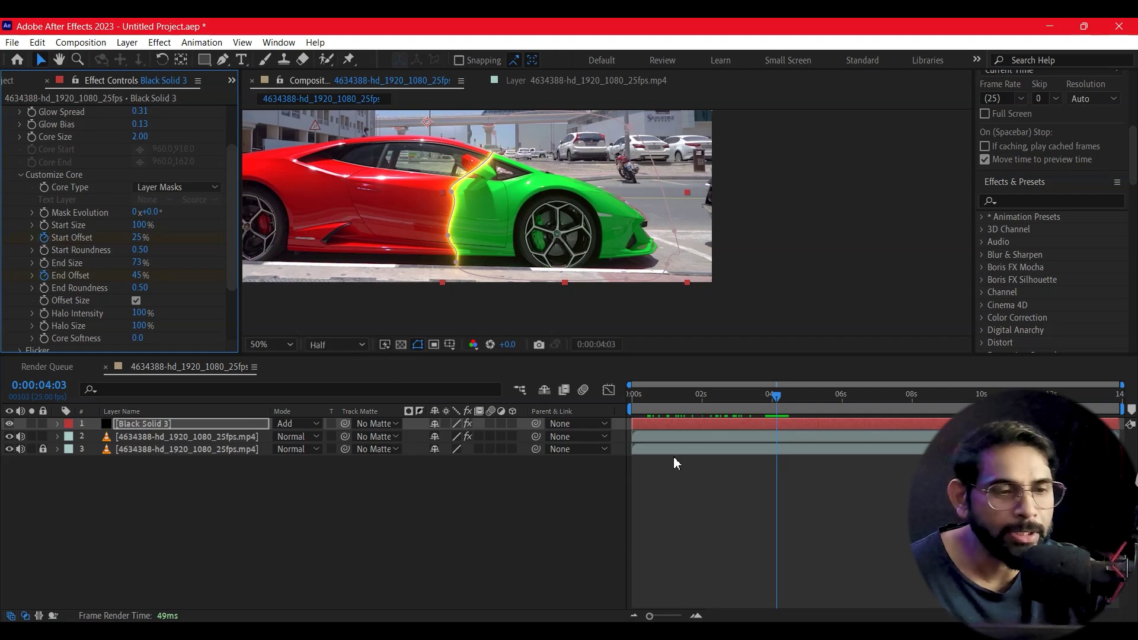
# Adjust Saber Start Offset at earlier frames near the wipe's start to align the glow.
pyautogui.moveTo(769, 405); pyautogui.dragTo(704, 420)
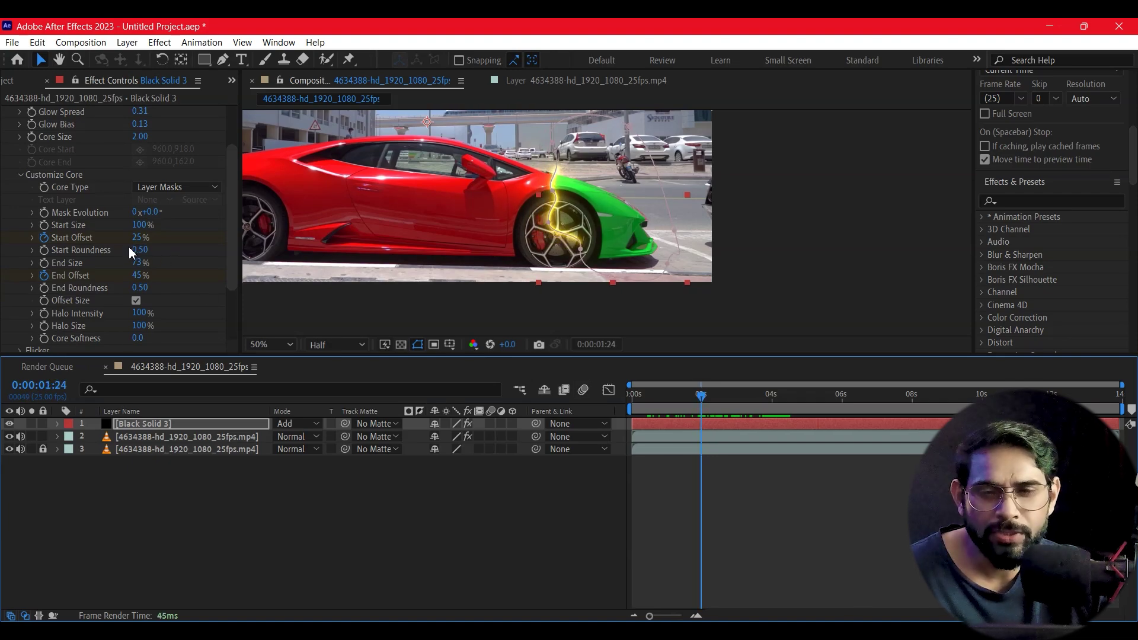
pyautogui.moveTo(135, 238); pyautogui.dragTo(158, 263)
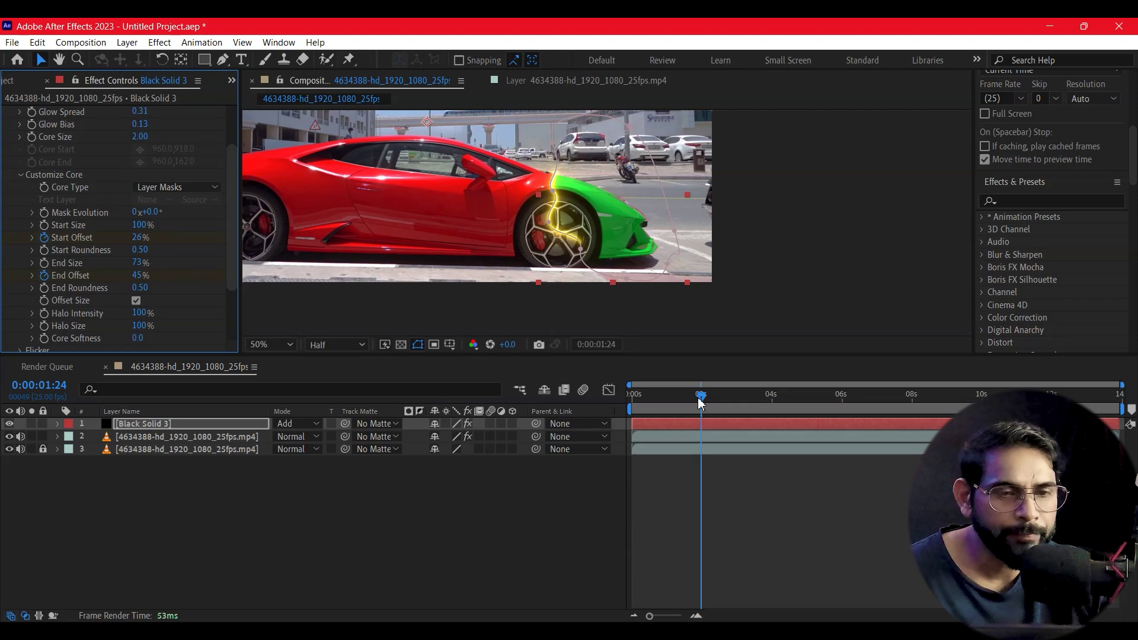
pyautogui.moveTo(700, 402); pyautogui.dragTo(634, 413)
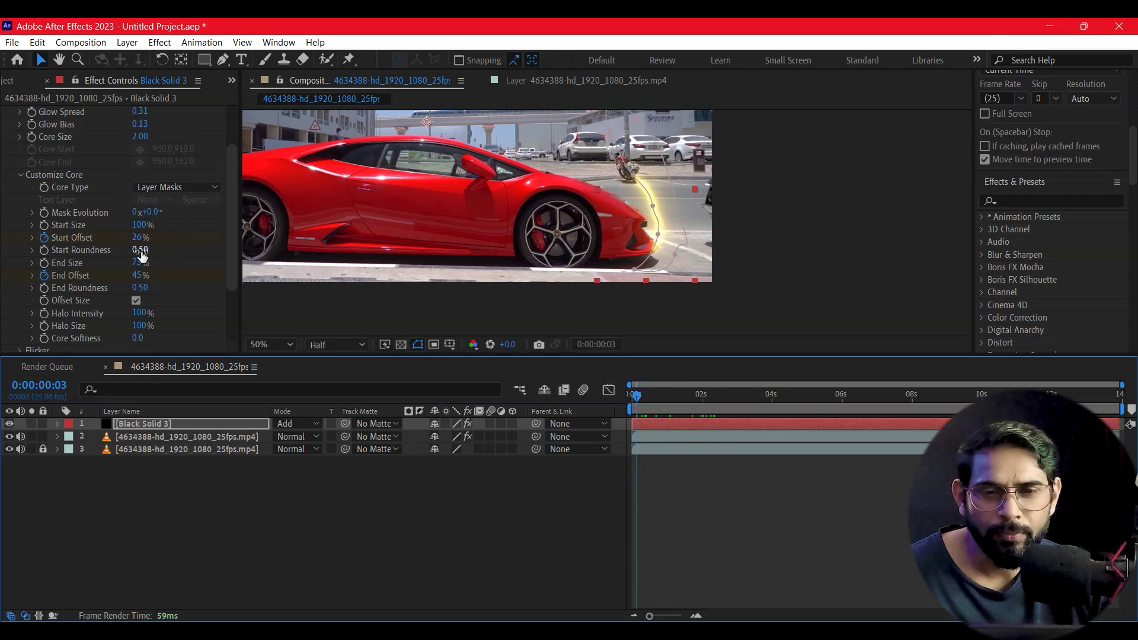
pyautogui.moveTo(633, 405); pyautogui.dragTo(641, 402)
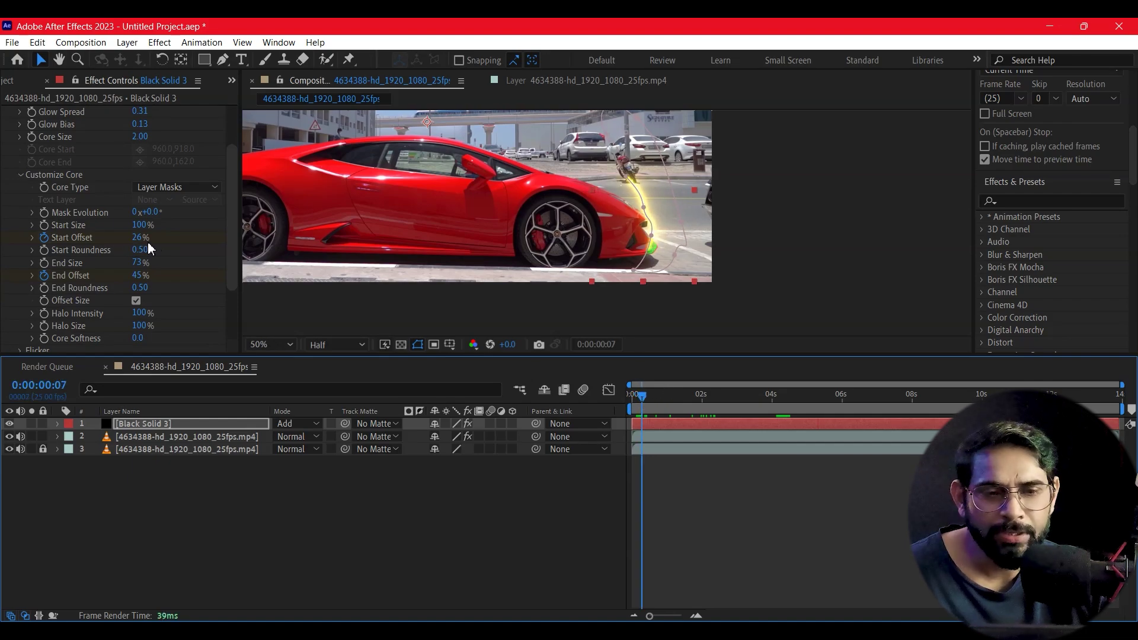
pyautogui.moveTo(135, 238)
pyautogui.mouseDown()
pyautogui.moveTo(109, 249)
pyautogui.moveTo(142, 259)
pyautogui.mouseUp()
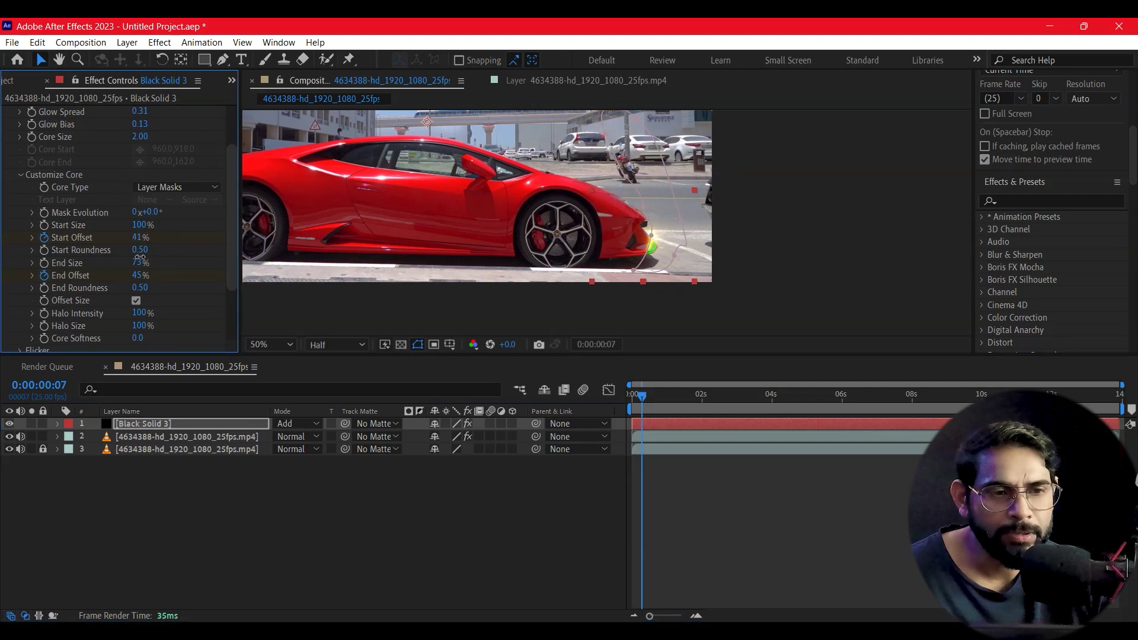
# Preview the animation and set Start Offset to 28% at 0:00:05:18.
pyautogui.press('space')
pyautogui.click(635, 396)
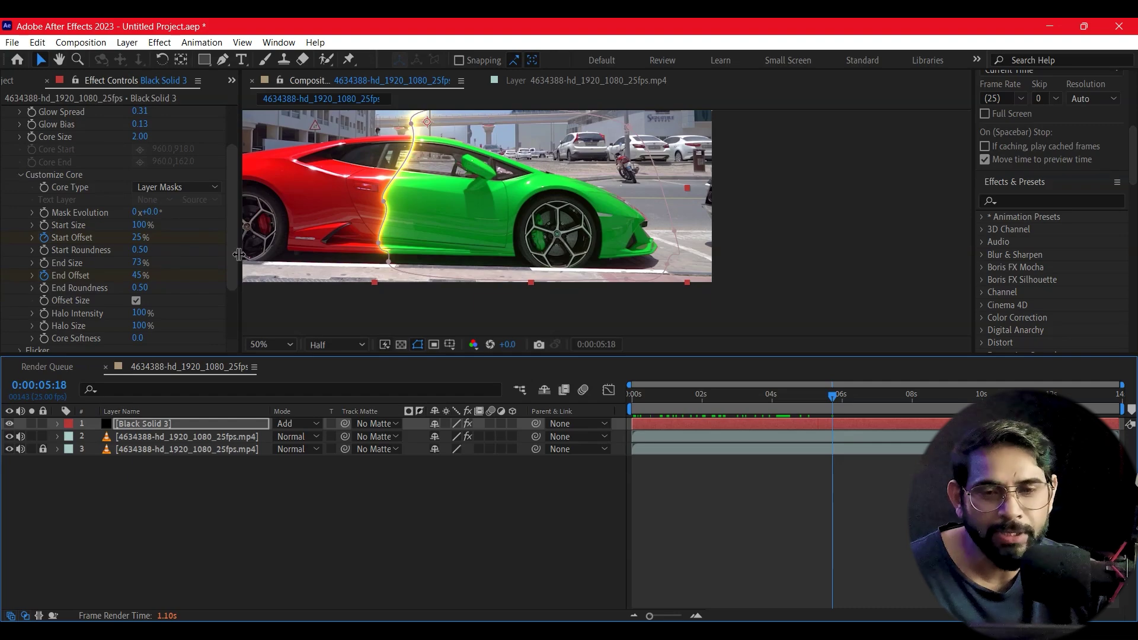
pyautogui.moveTo(136, 237); pyautogui.dragTo(147, 246)
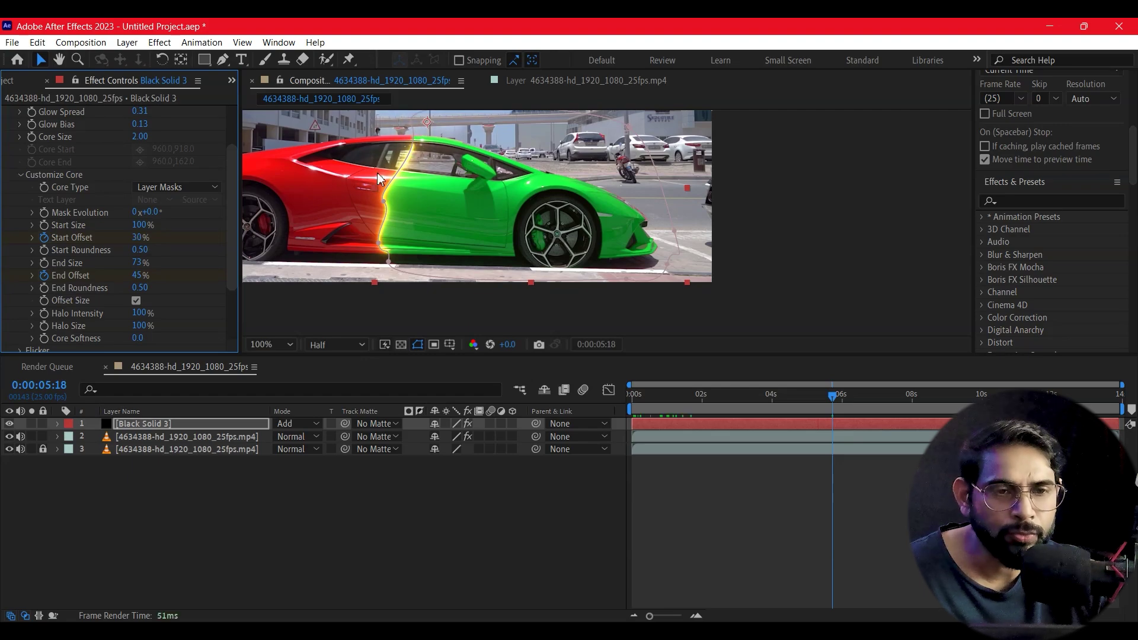
pyautogui.moveTo(139, 238); pyautogui.dragTo(153, 271)
pyautogui.scroll(-6, 580, 229)
pyautogui.scroll(4, 579, 233)
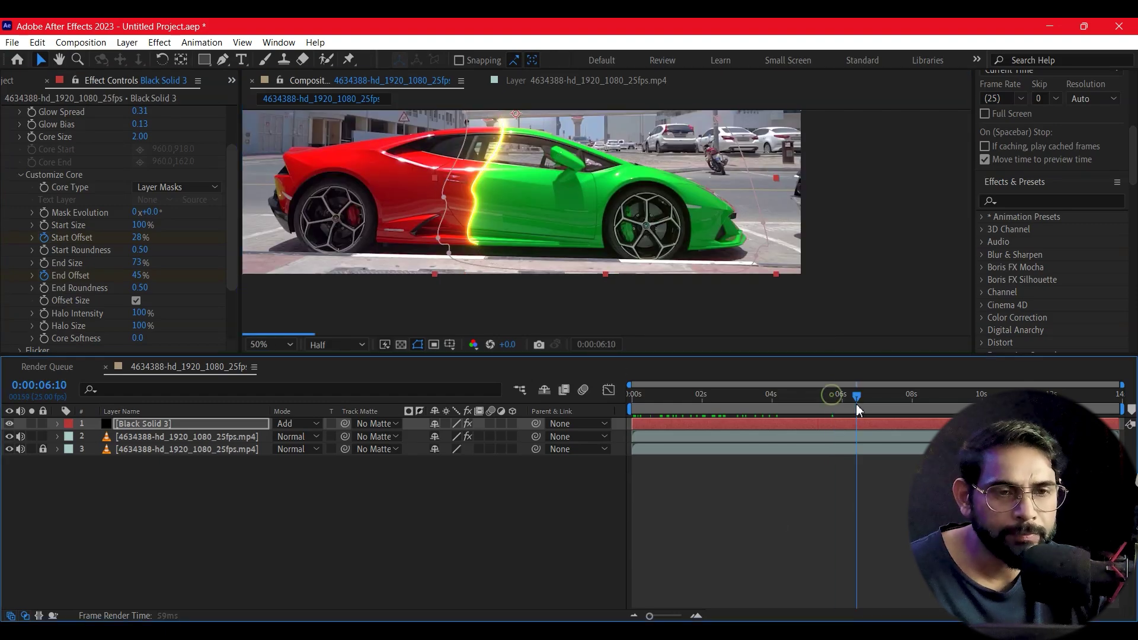
# Near 9:14, raise Saber End Offset to 52% and adjust Start Offset to the rear boundary.
pyautogui.moveTo(833, 394); pyautogui.dragTo(967, 394)
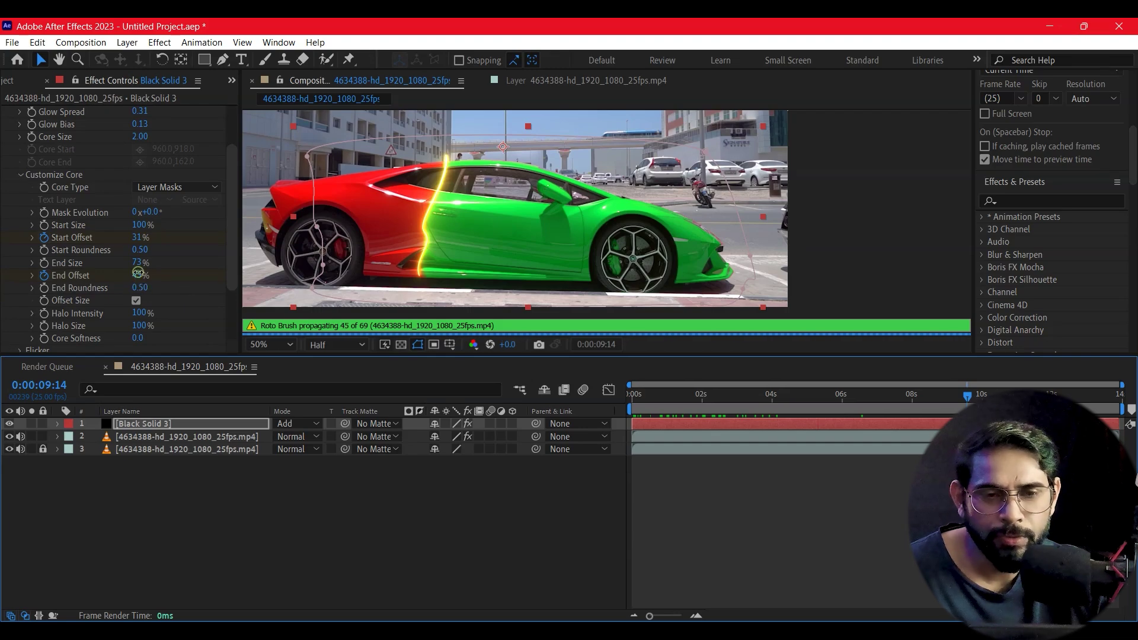
pyautogui.moveTo(139, 274); pyautogui.dragTo(149, 274)
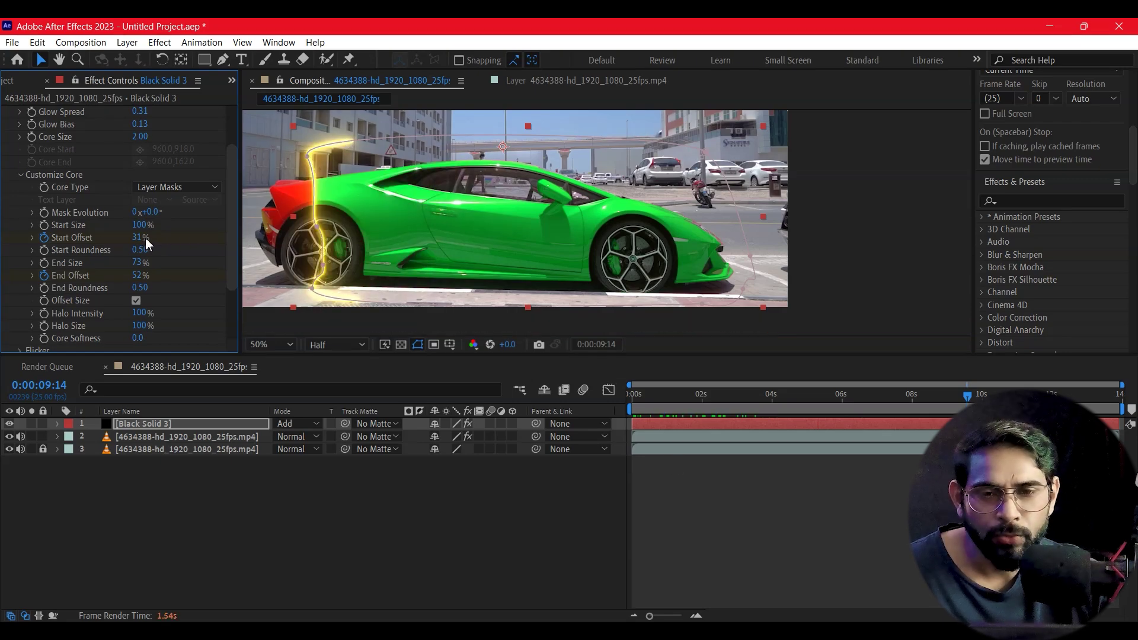
pyautogui.moveTo(129, 245); pyautogui.dragTo(154, 245)
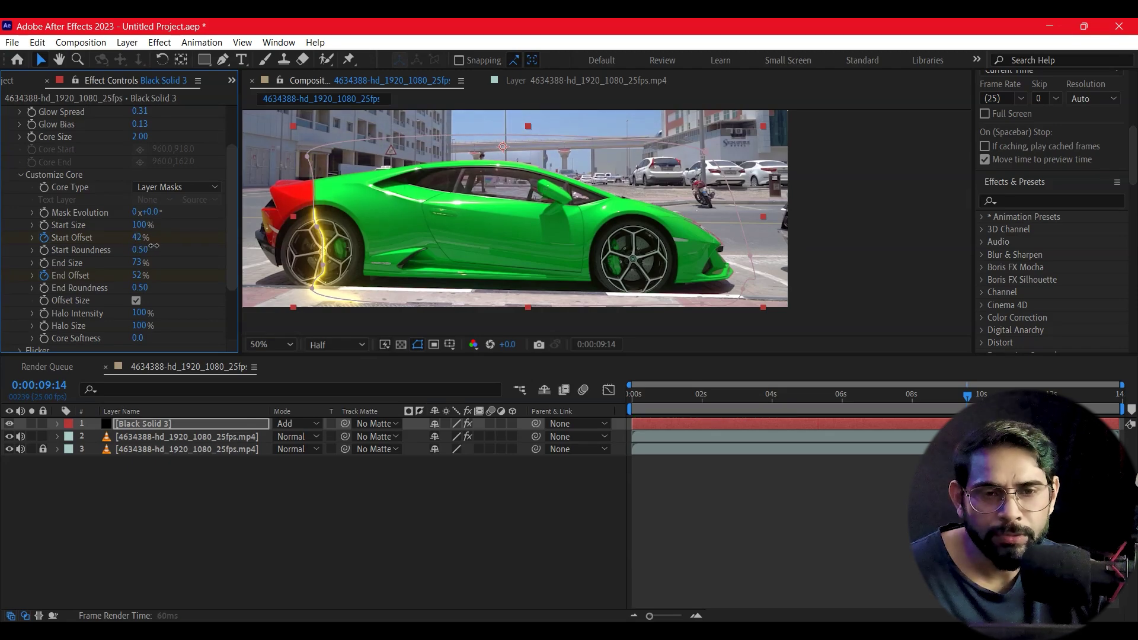
# Step through frames near 10:09–10:18, set Start Offset to 41%, then return to the first frame.
pyautogui.moveTo(973, 402); pyautogui.dragTo(996, 396)
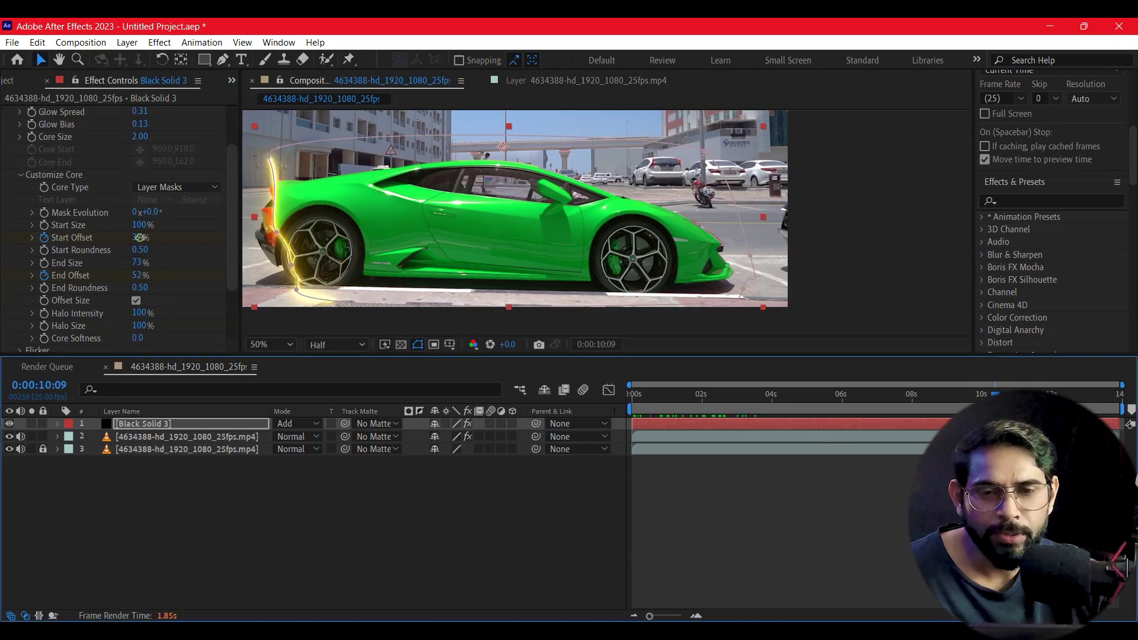
pyautogui.moveTo(996, 395); pyautogui.dragTo(1006, 396)
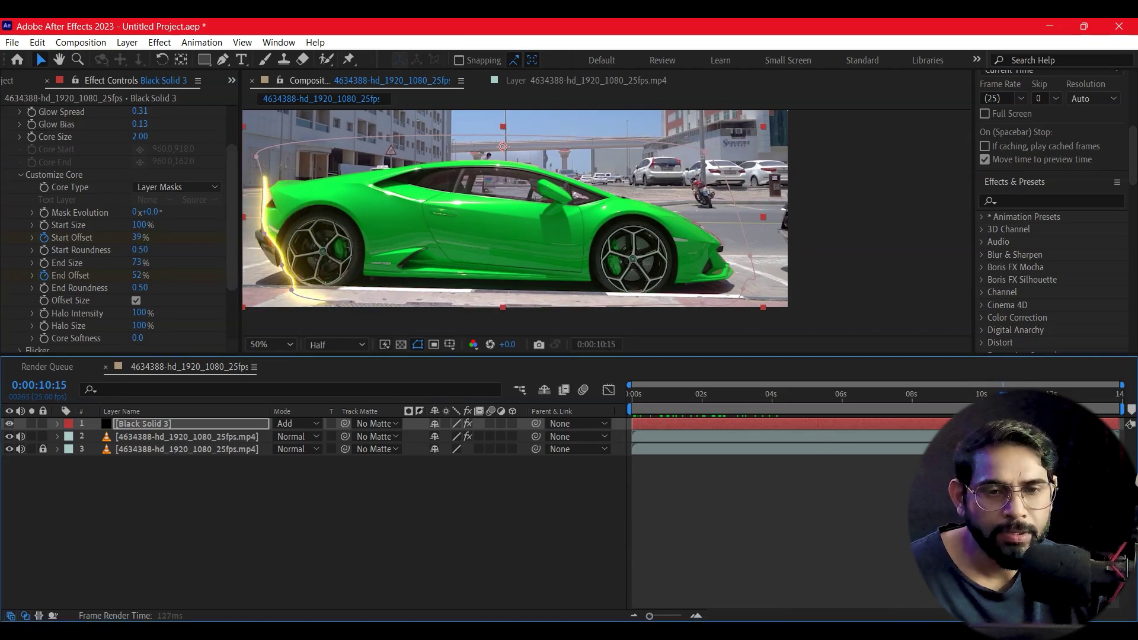
pyautogui.moveTo(1006, 394); pyautogui.dragTo(1012, 394)
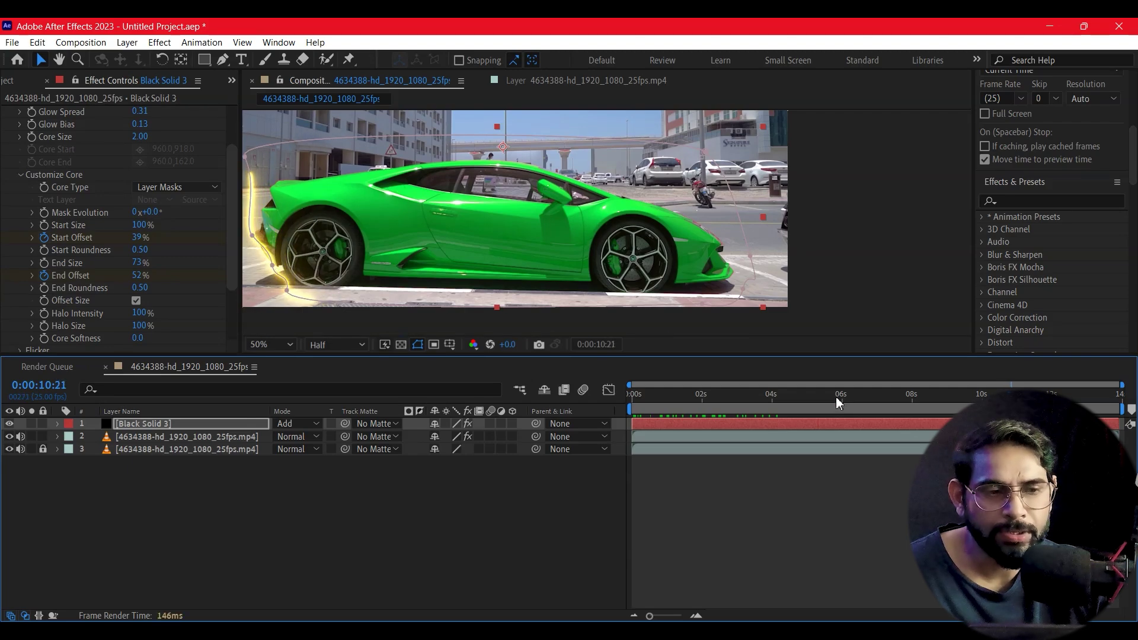
pyautogui.press('pageup')
pyautogui.press('pageup')
pyautogui.press('pageup')
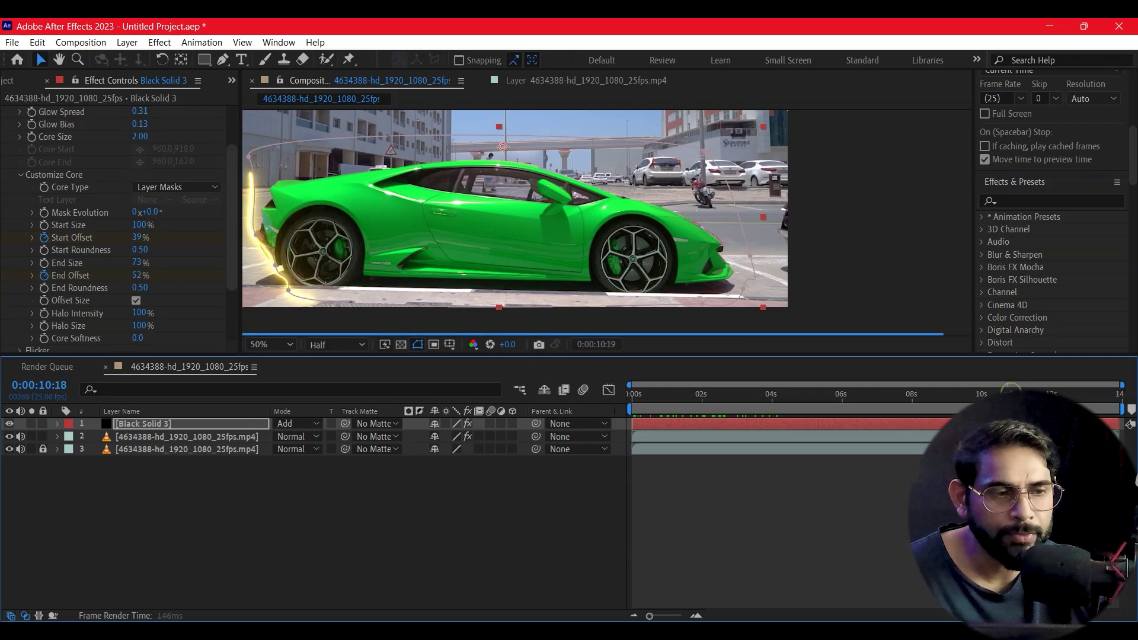
pyautogui.click(159, 252)
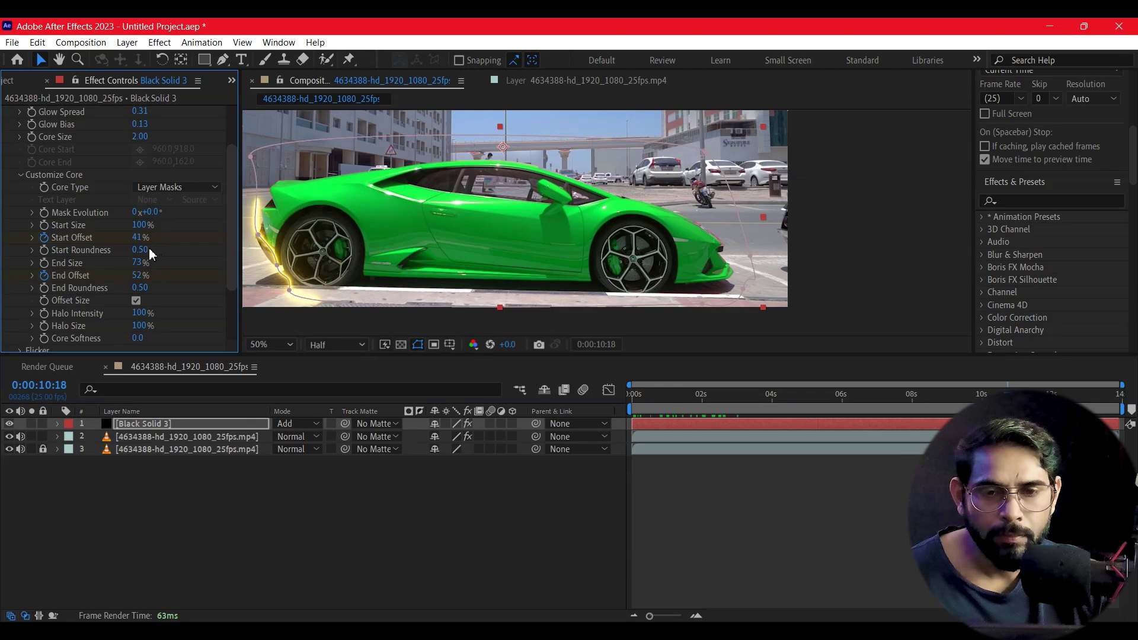
pyautogui.click(888, 395)
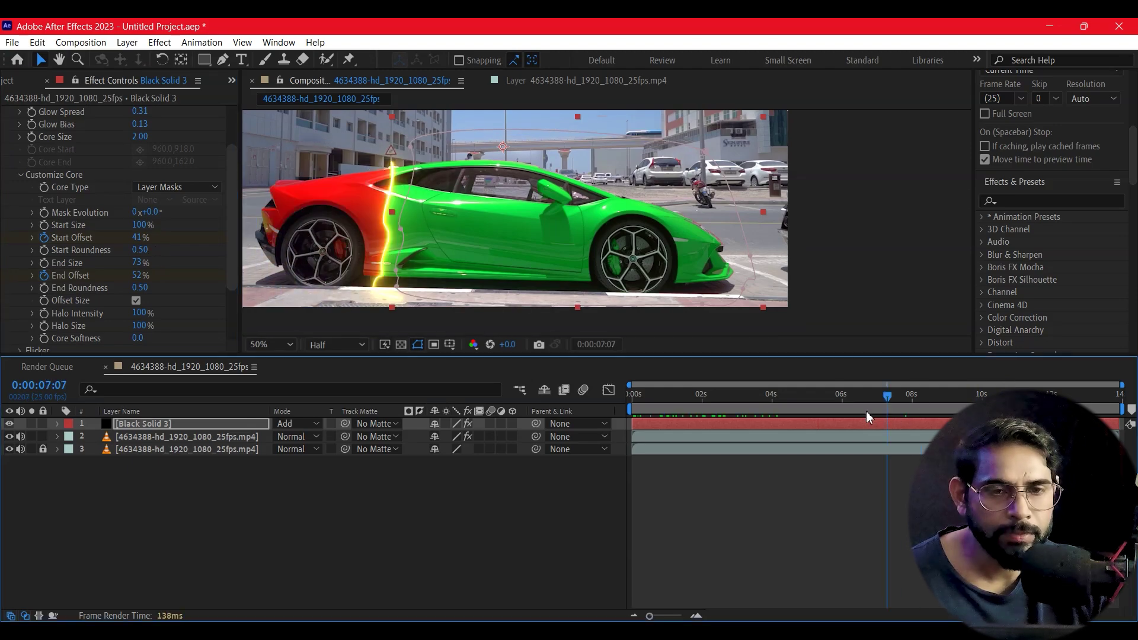
pyautogui.press('Home')
pyautogui.click(877, 238)
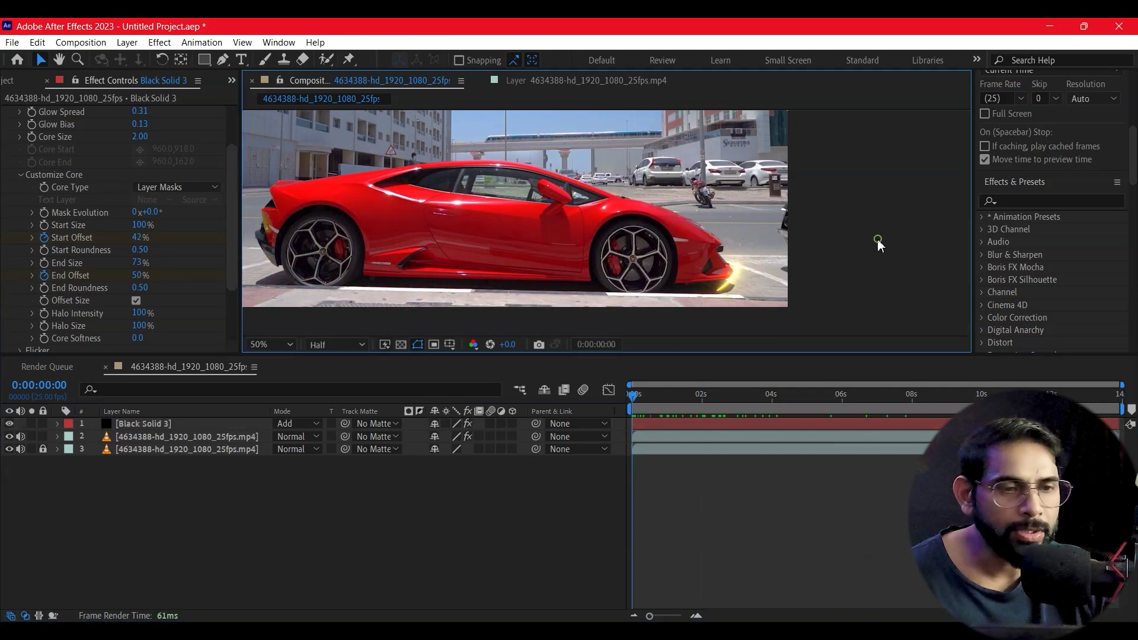
# Play the finished wipe and scrub around 7:24 to confirm the yellow glow tracks the boundary.
pyautogui.press('h')
pyautogui.moveTo(642, 296); pyautogui.dragTo(673, 297)
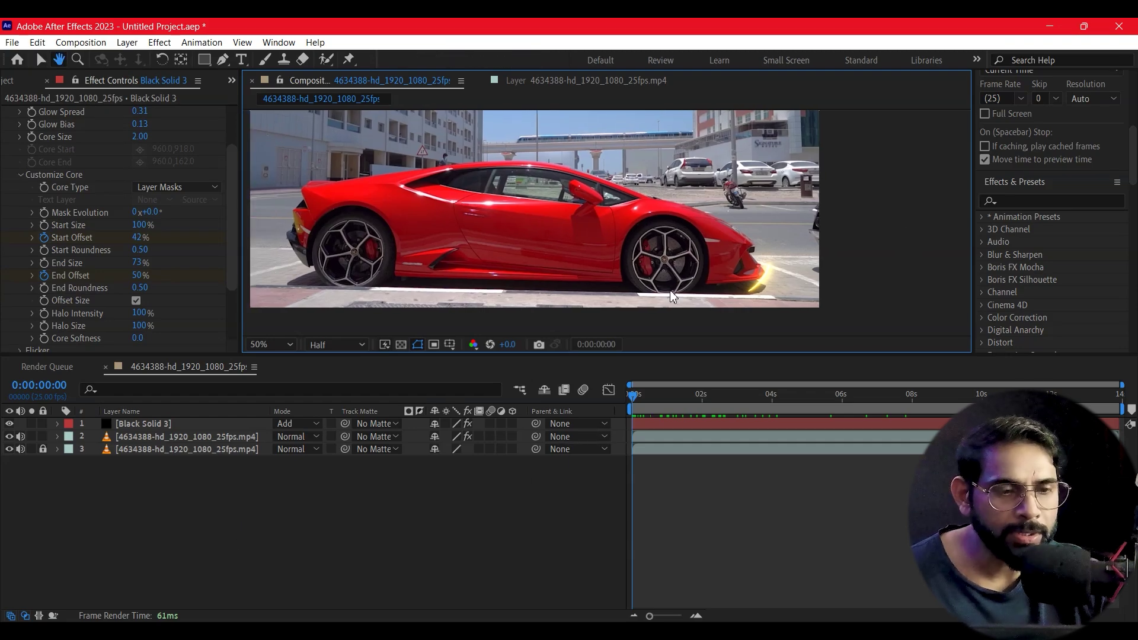
pyautogui.press('v')
pyautogui.press('space')
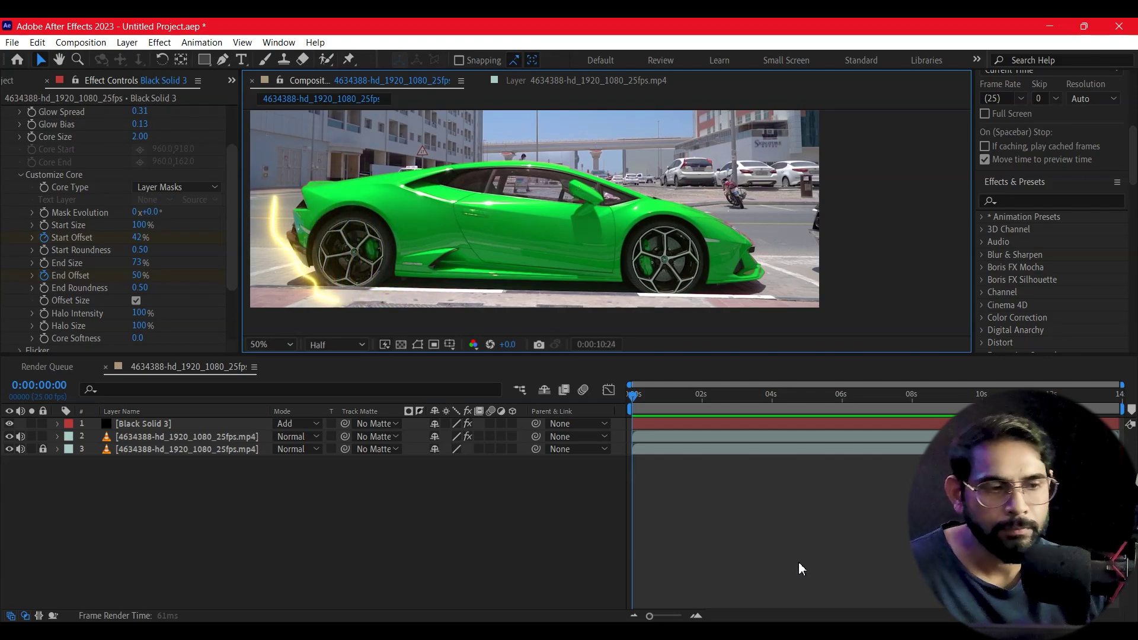
pyautogui.click(859, 410)
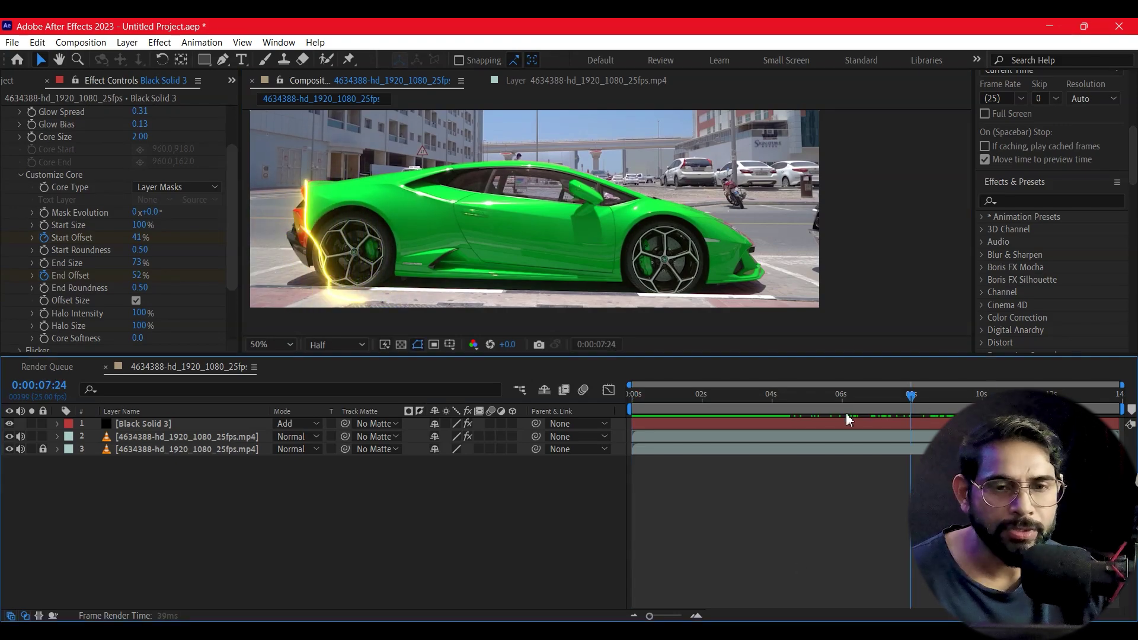
pyautogui.moveTo(860, 410); pyautogui.dragTo(913, 446)
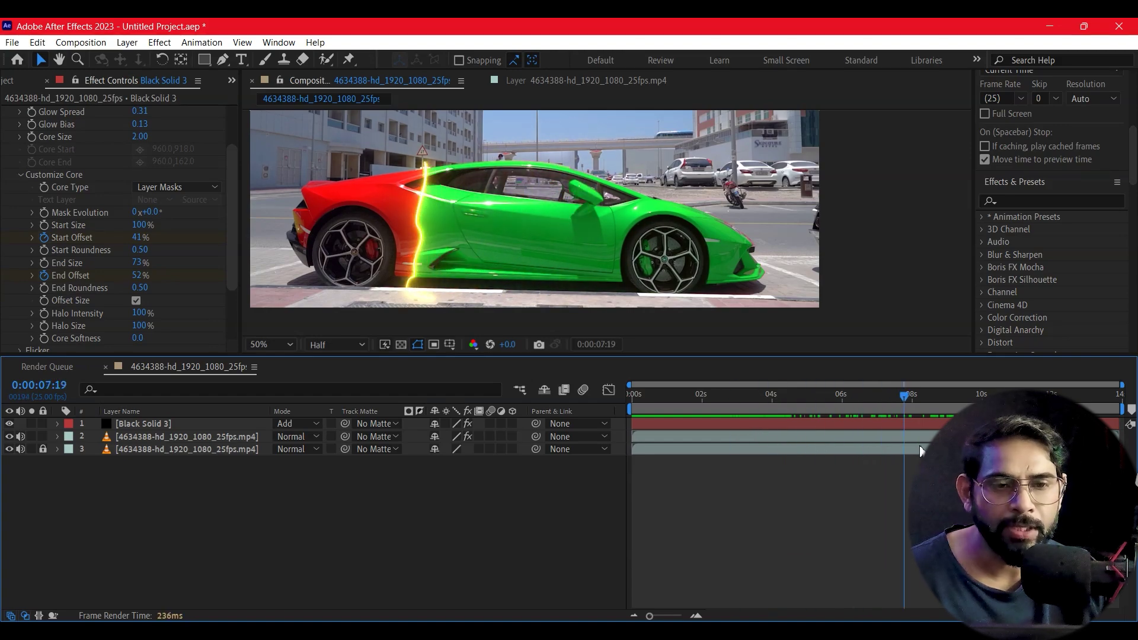
pyautogui.moveTo(913, 446); pyautogui.dragTo(810, 468)
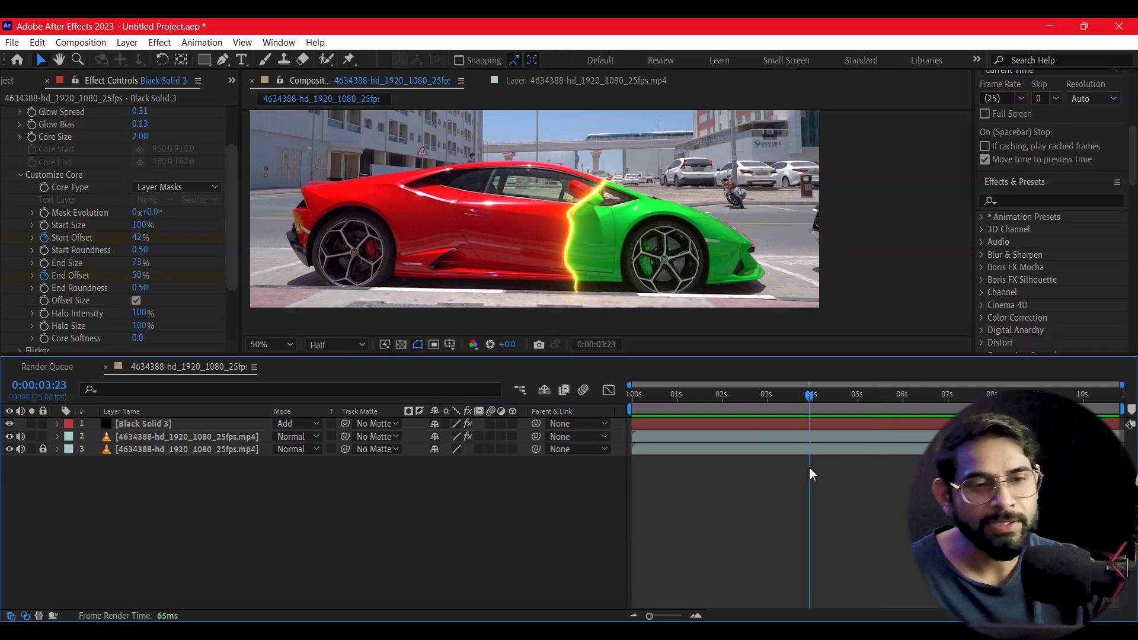